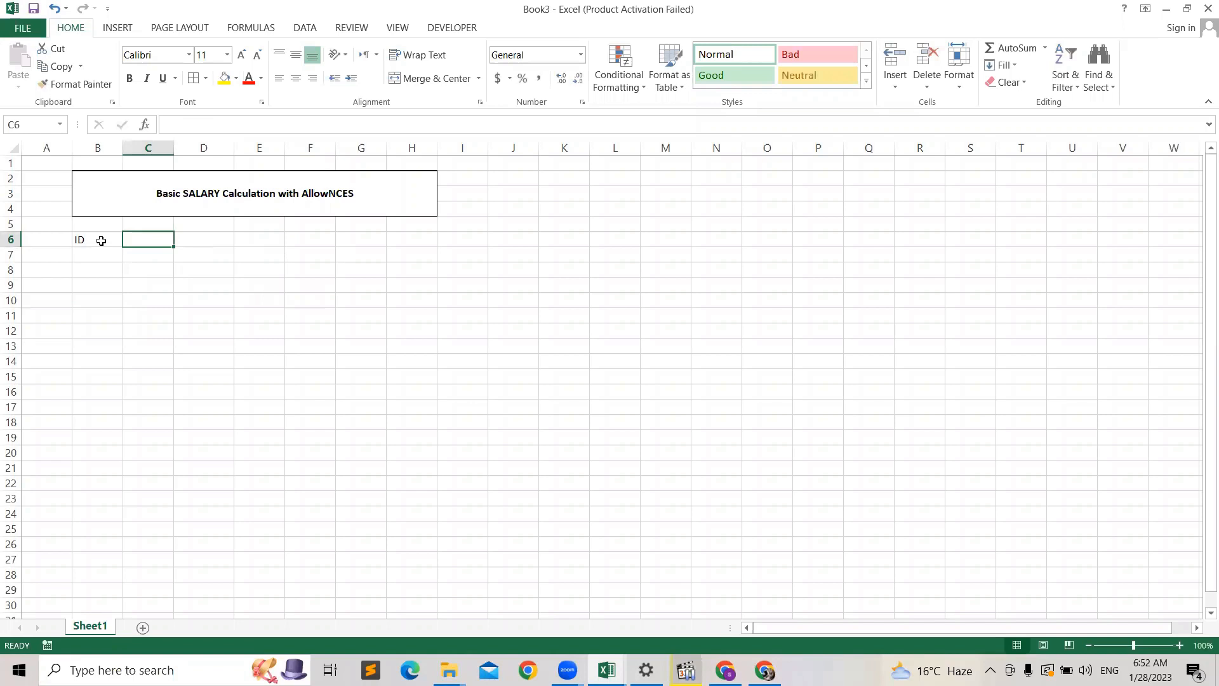
- Enter the column headers Name in C6 and Basic Salary in D6
key("Tab")
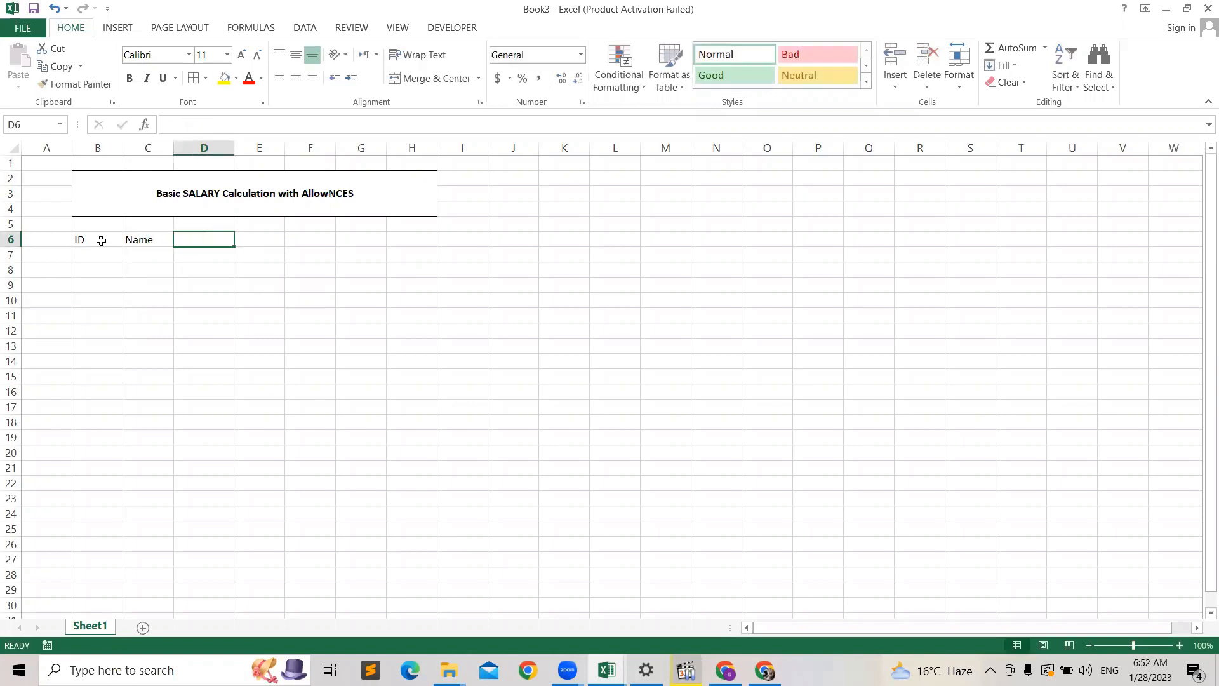
type("D")
key("BackSpace")
type("B")
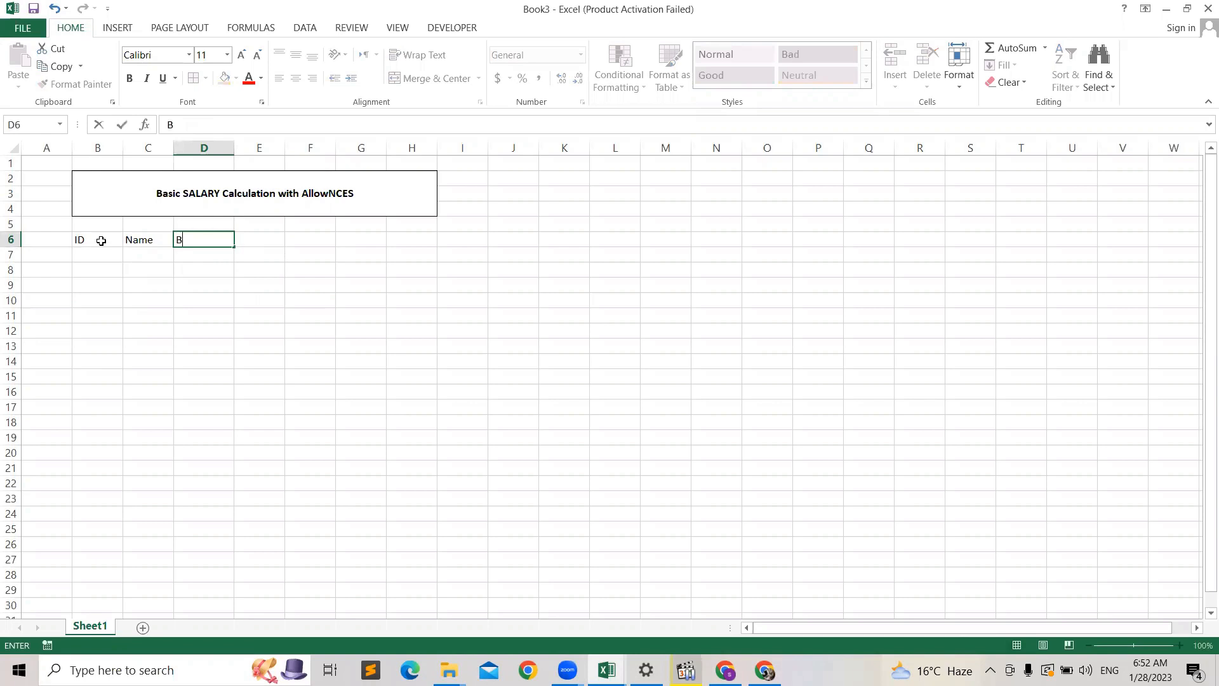
type("asic Salary")
key("Tab")
left_click(521, 405)
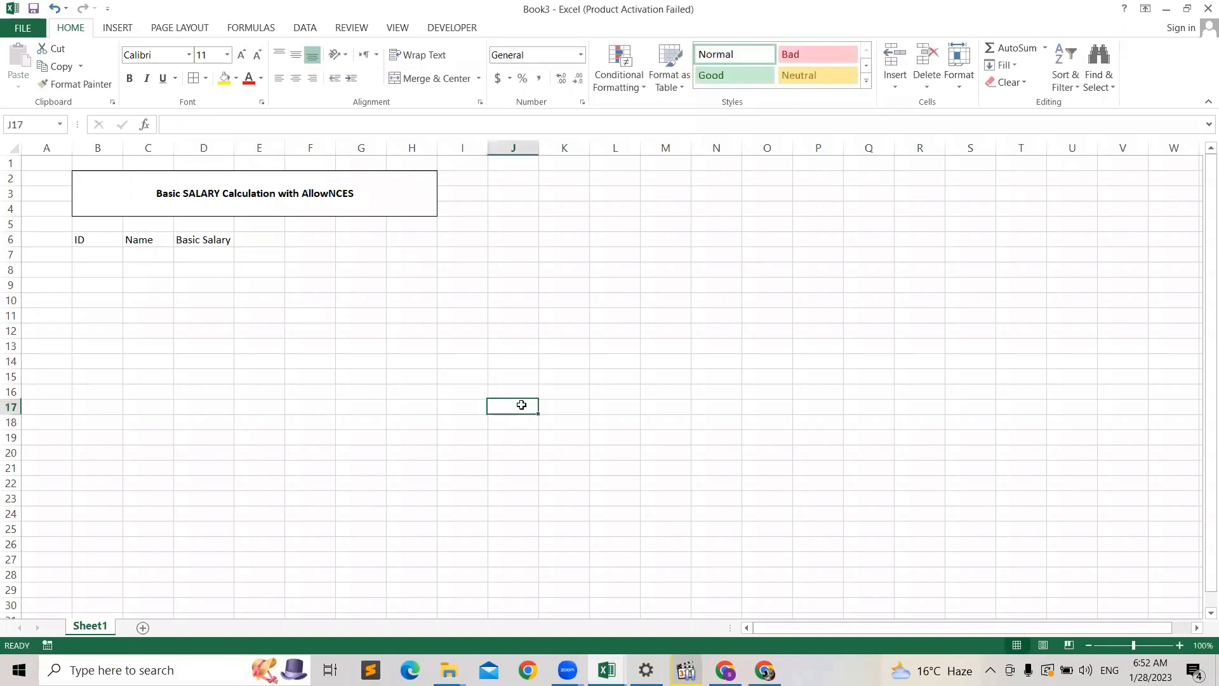
- Enter the column headers "Mrdical" in E6 and "con Alw" in F6
left_click(272, 235)
type("M")
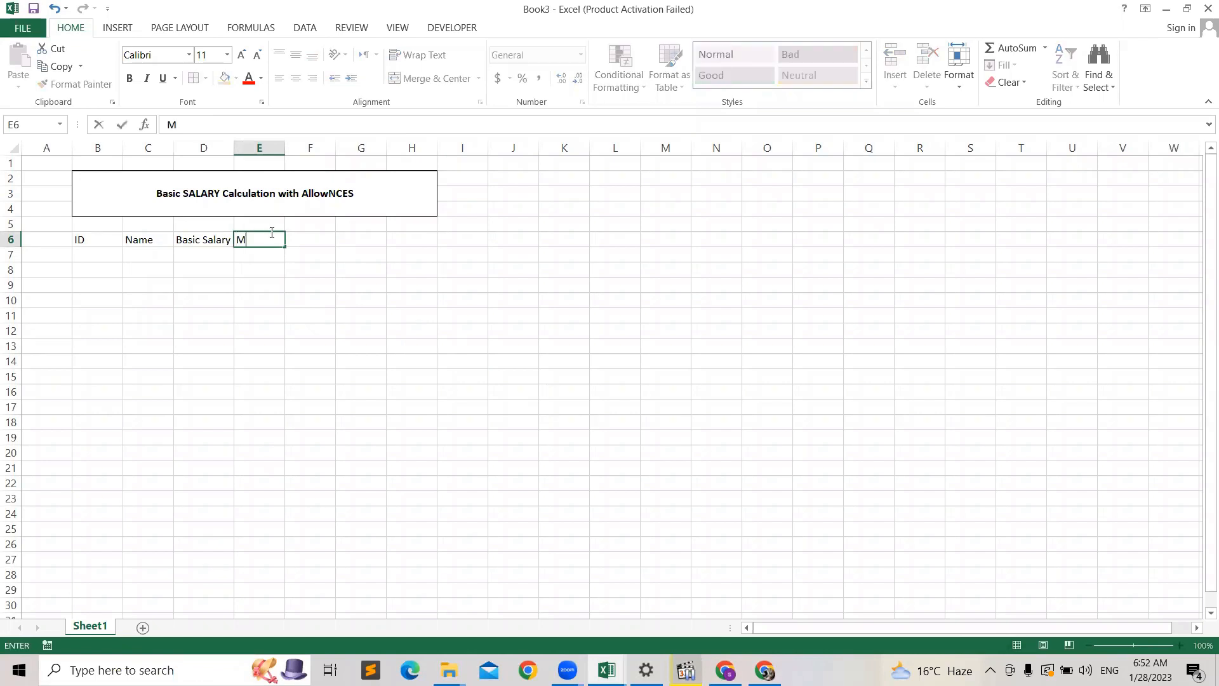
type("rdical")
key("Tab")
type("c")
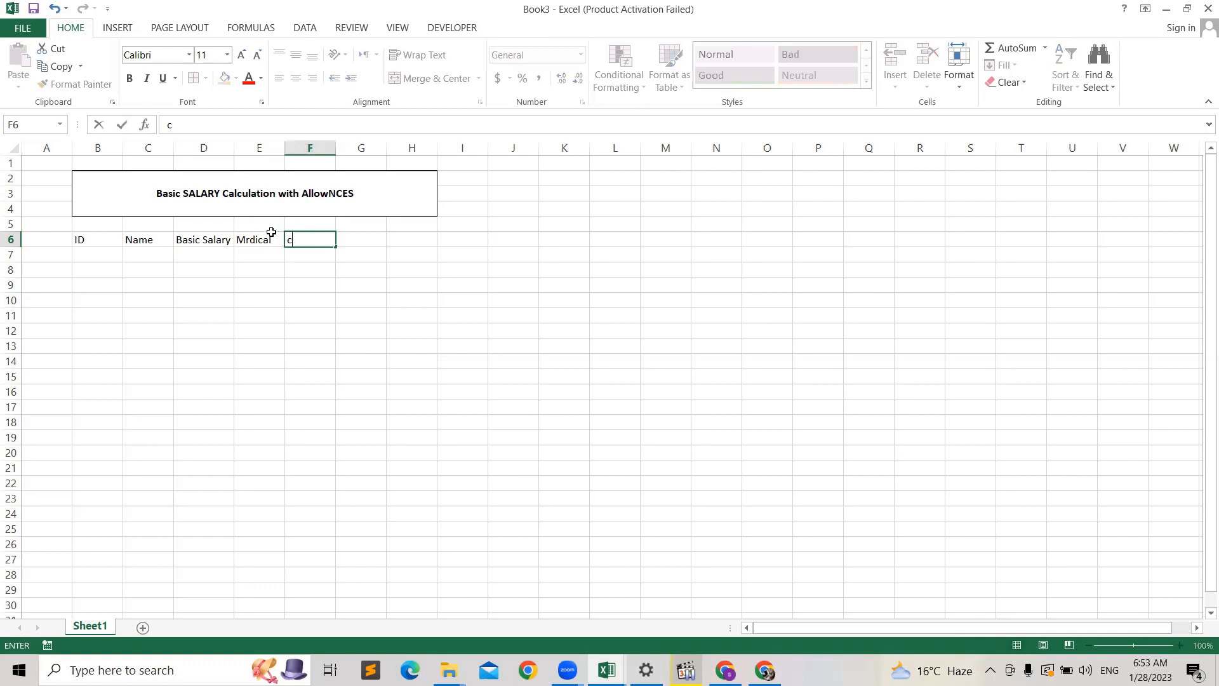
type("on Alw")
- Extend the E6 header to "Mrdical Alw" and autofit column E to its text
left_click(263, 239)
double_click(264, 239)
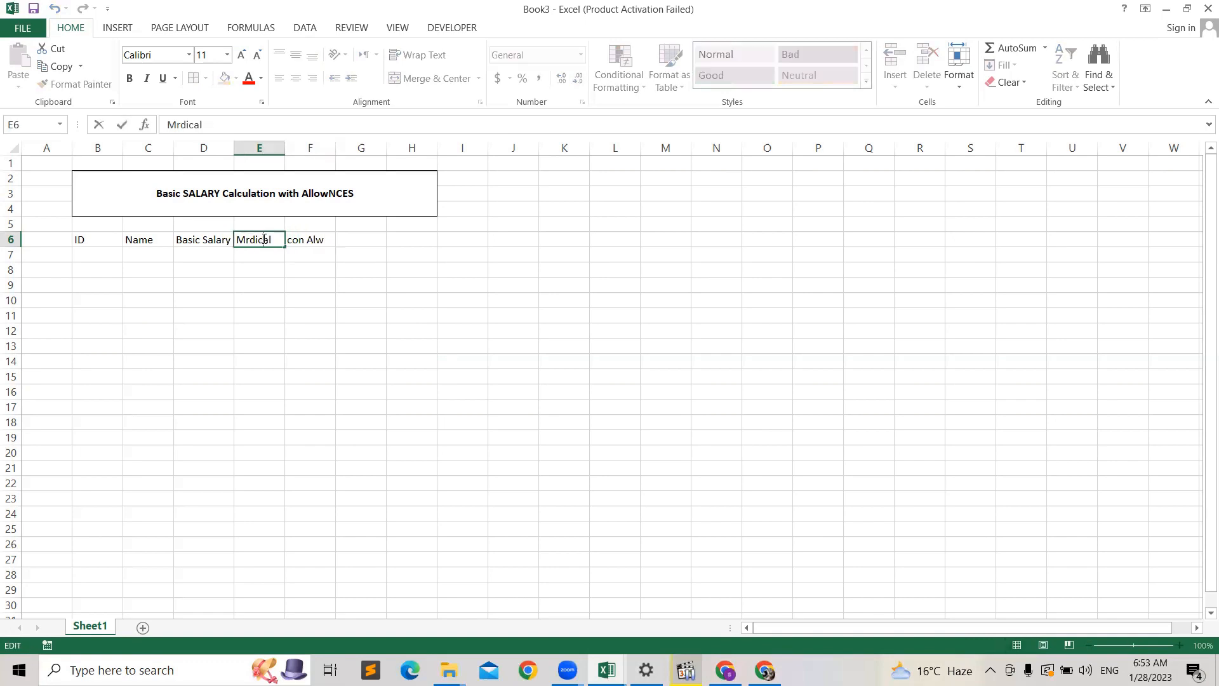
type("Alw")
left_click(476, 344)
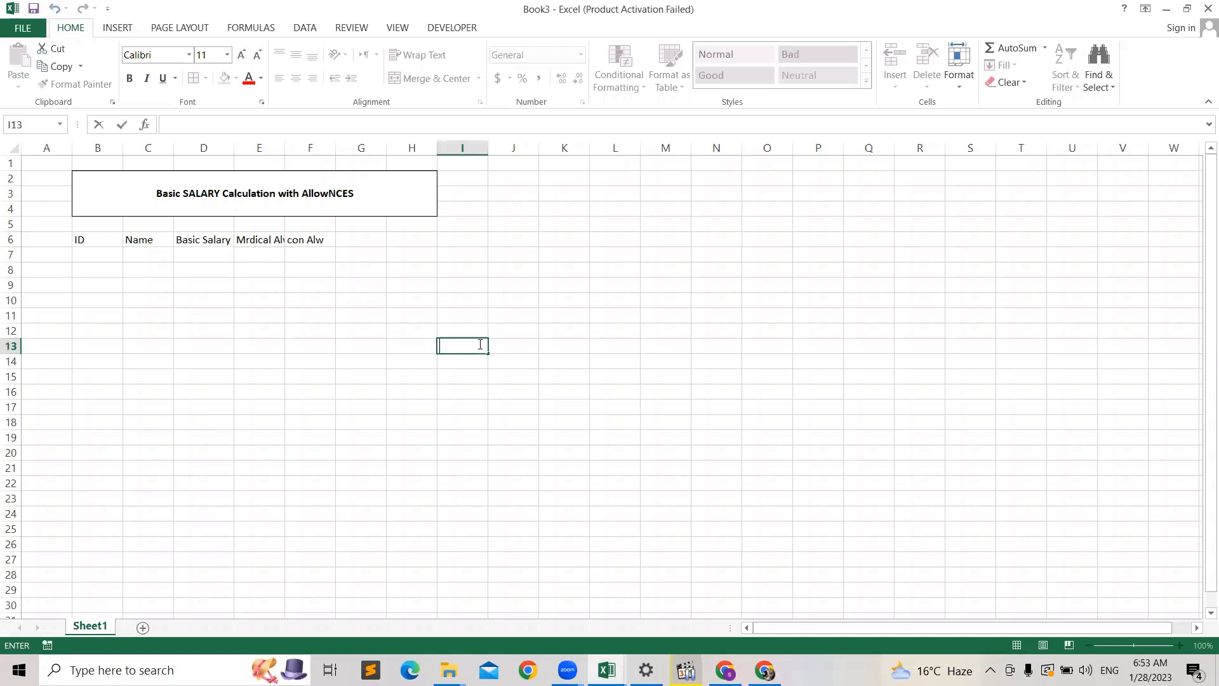
double_click(286, 143)
left_click(569, 333)
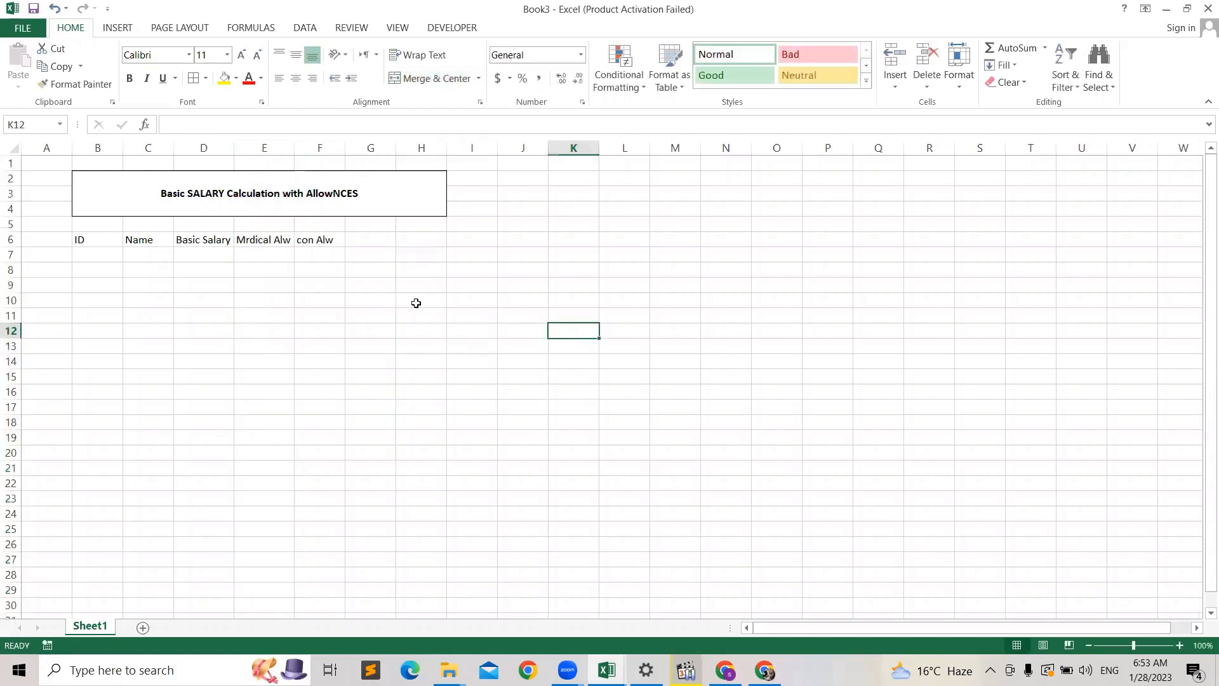
- Enter the header Gross Salary in G6 and autofit column G to its text
left_click(374, 236)
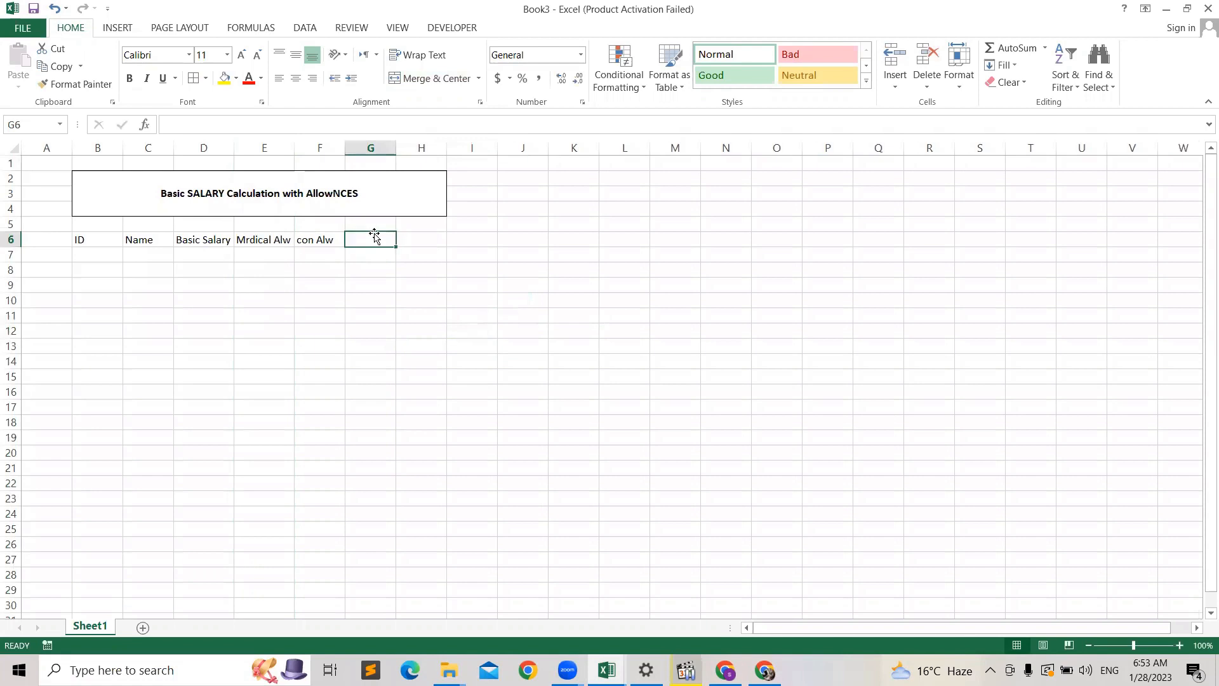
type("Gross")
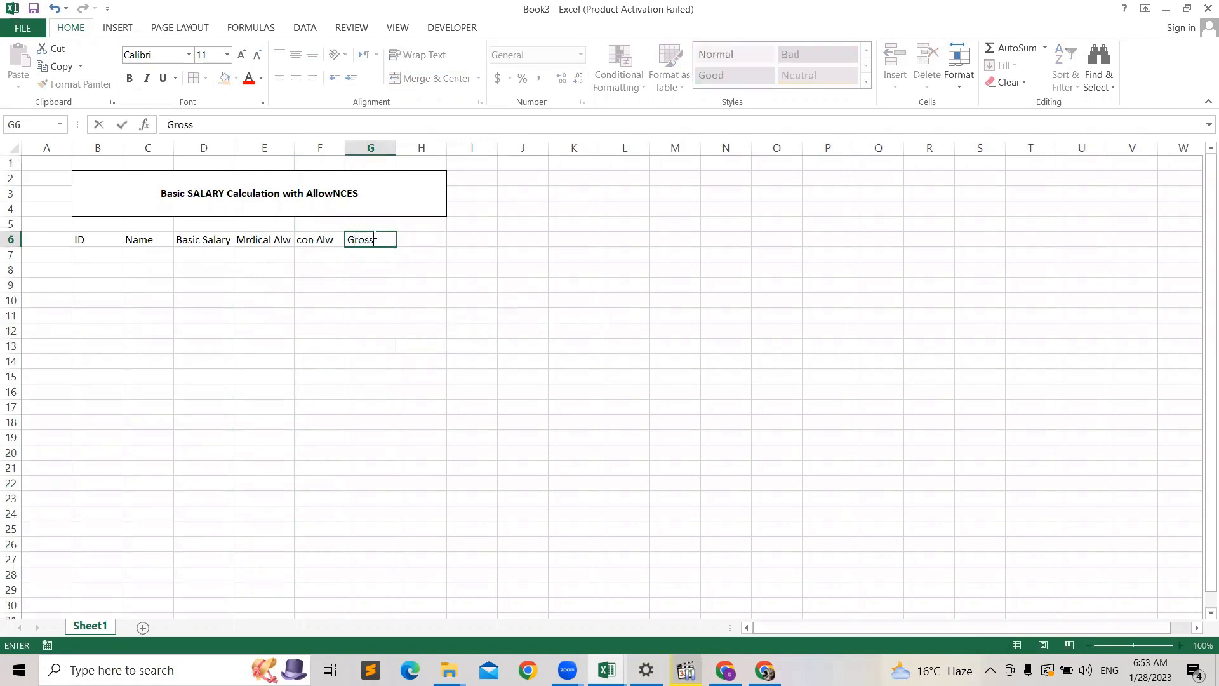
type(" Salary")
left_click(398, 147)
double_click(397, 145)
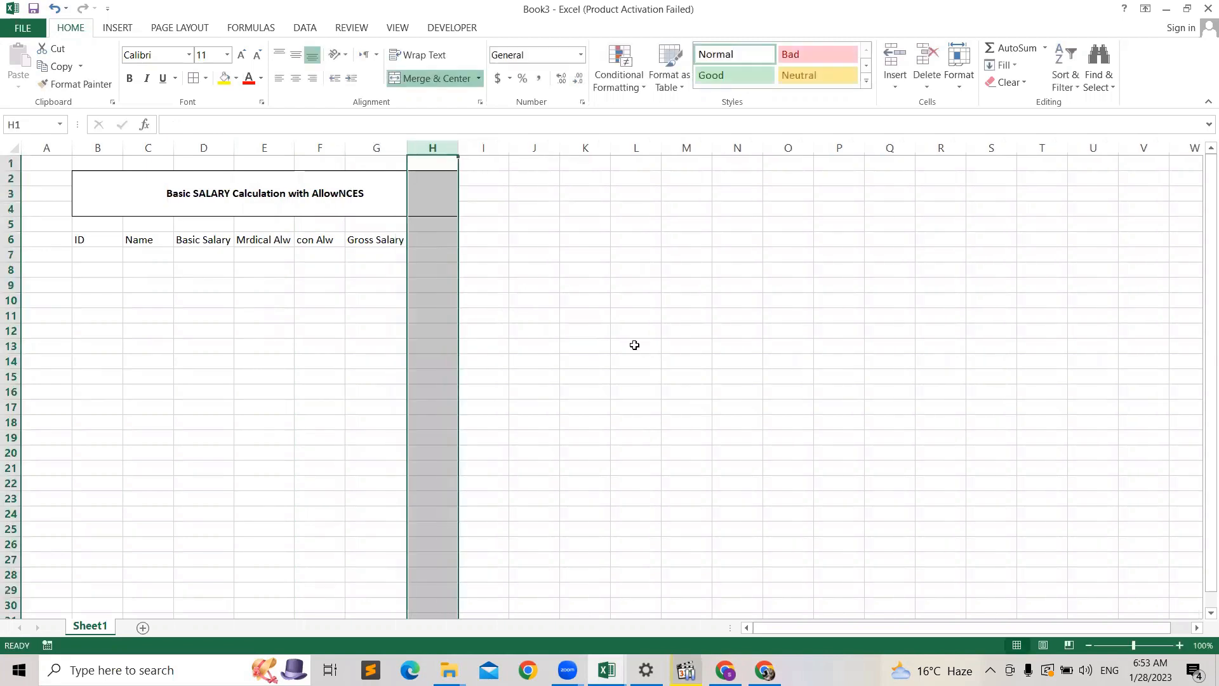
left_click(634, 344)
- Enter the headers Tax in H6 and Net Salary in I6, autofitting column I to its text
left_click(438, 238)
type("T")
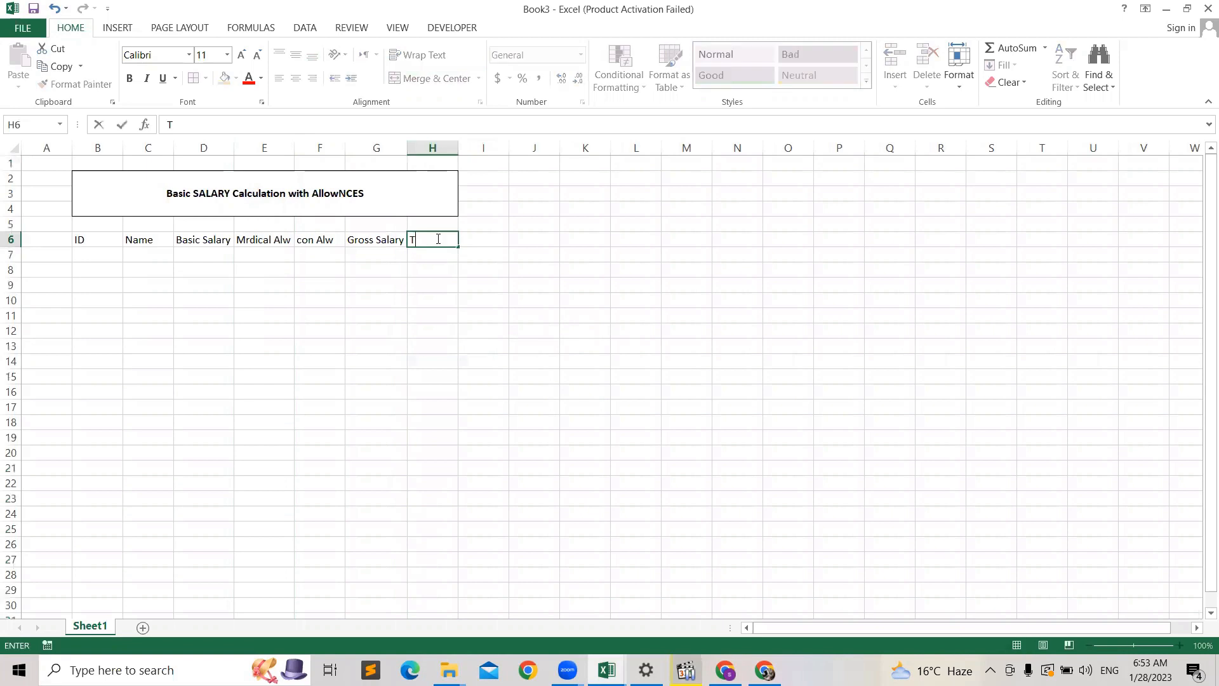
type("ax")
left_click(515, 283)
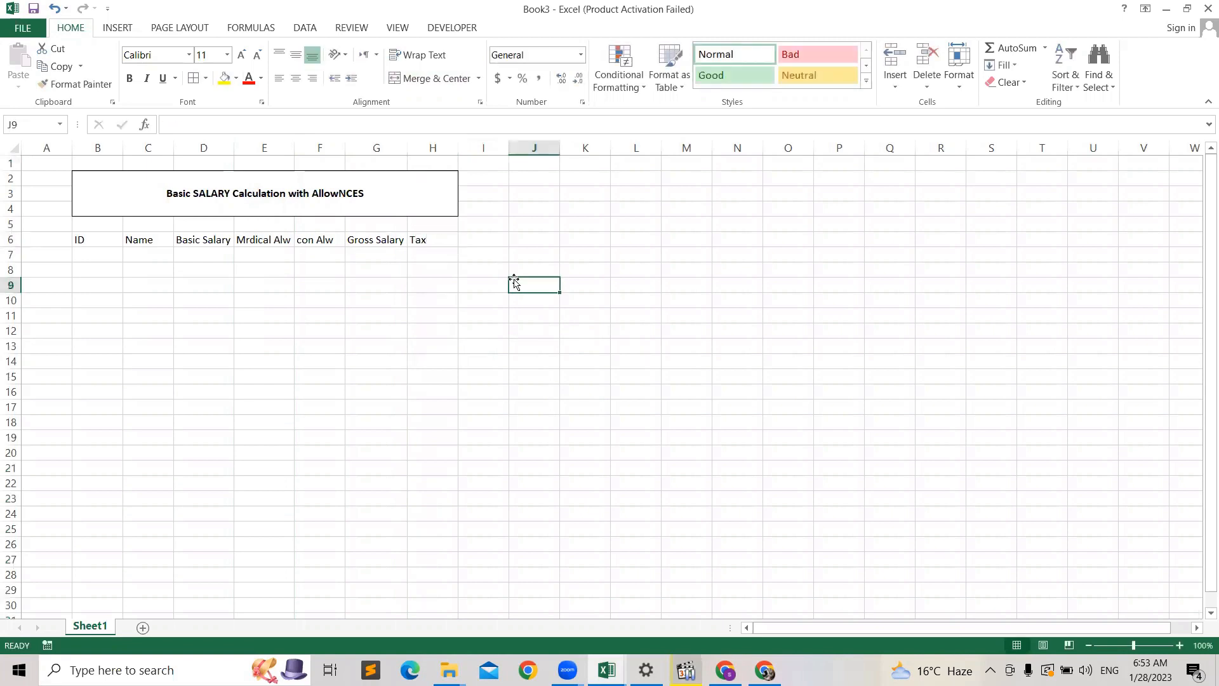
left_click(477, 245)
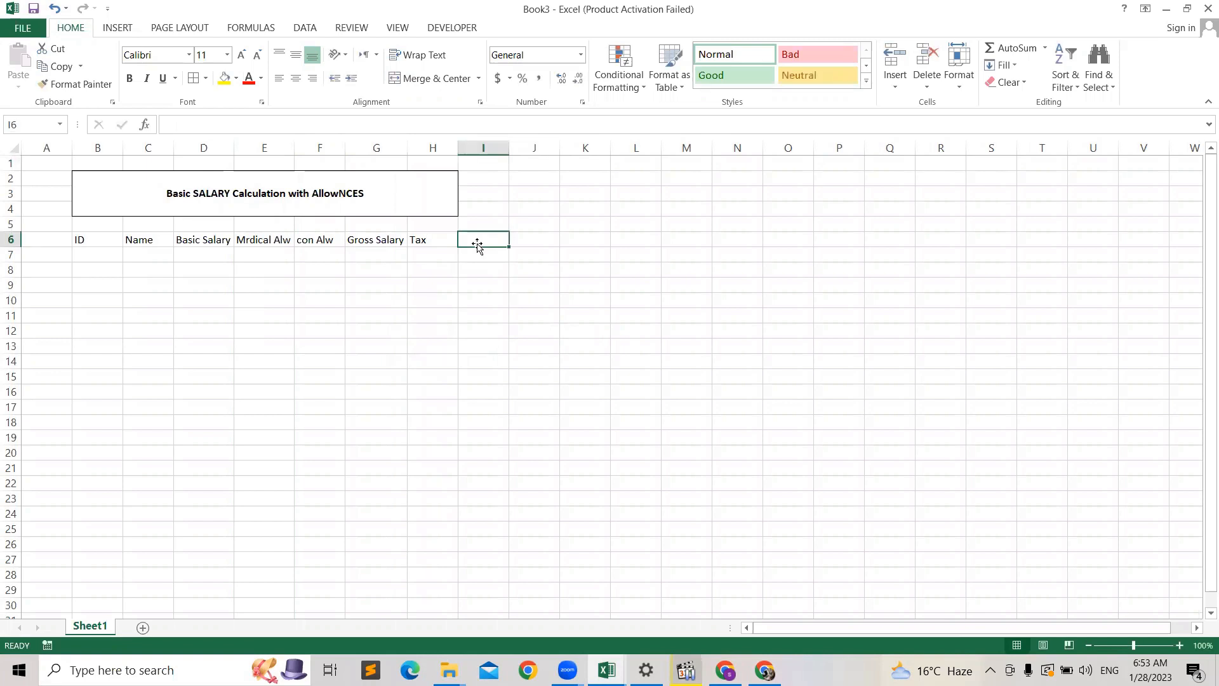
type("Net Salary")
left_click(538, 417)
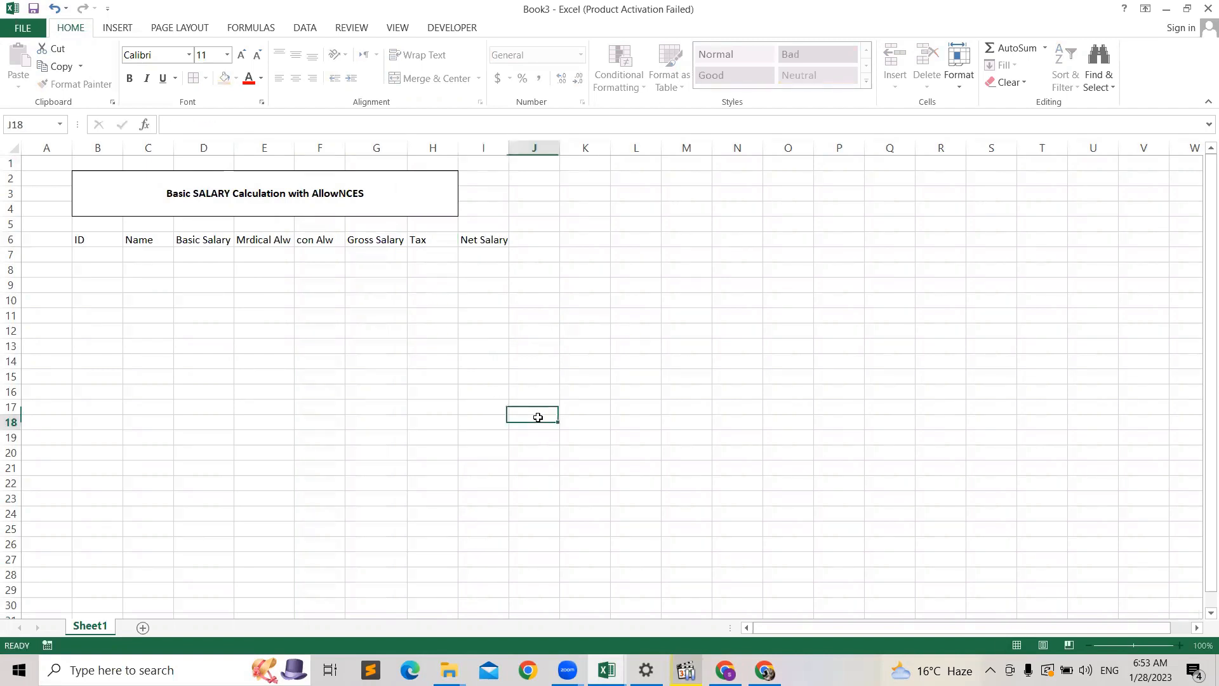
double_click(512, 147)
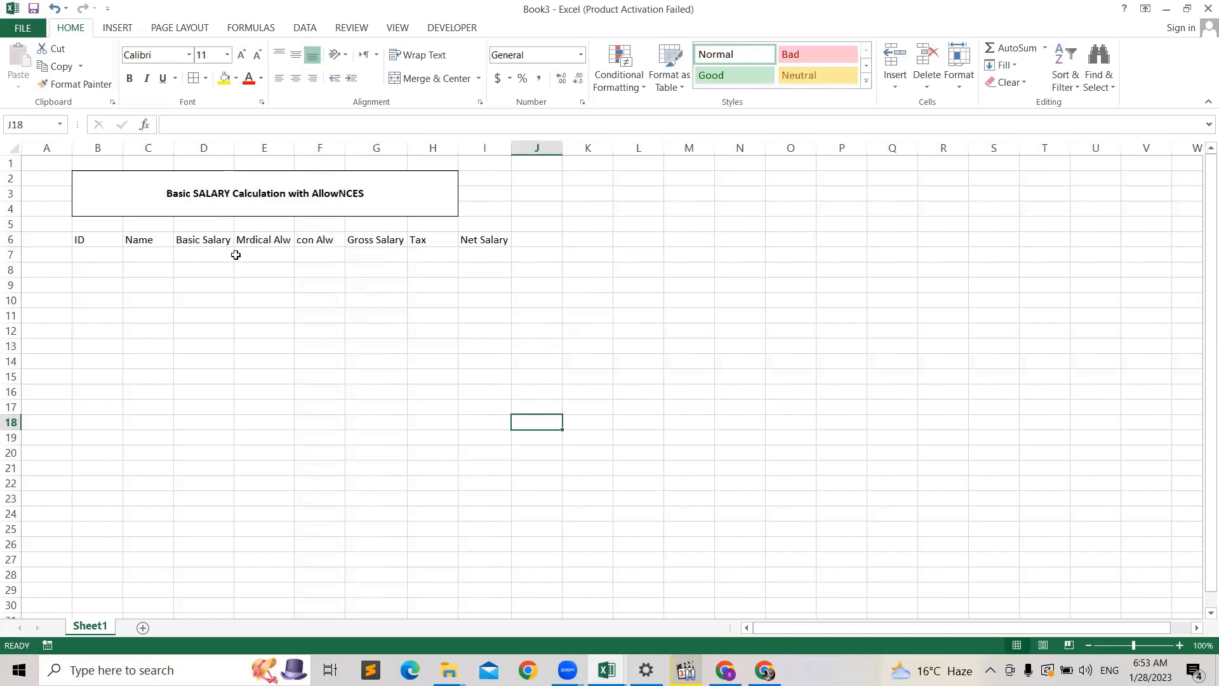
- Format the header row B6:I6 as bold 14-point text with all borders
left_click(77, 234)
left_click_drag(196, 225, 514, 246)
left_click(135, 81)
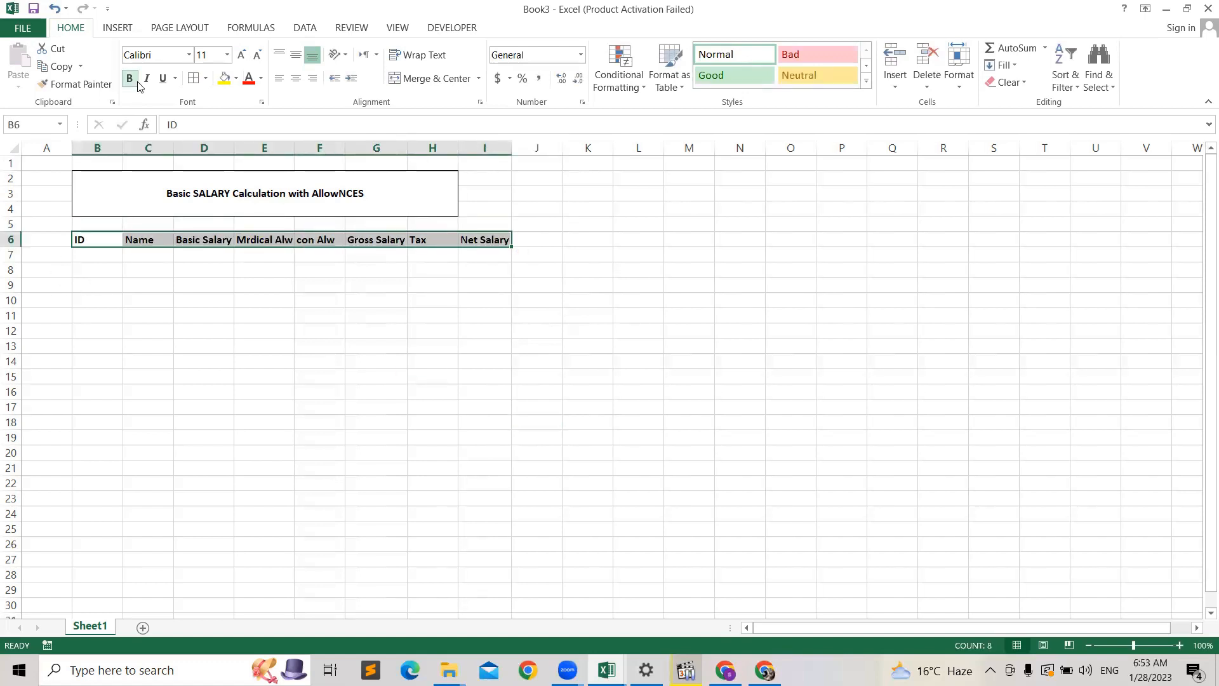
left_click(236, 58)
left_click(237, 59)
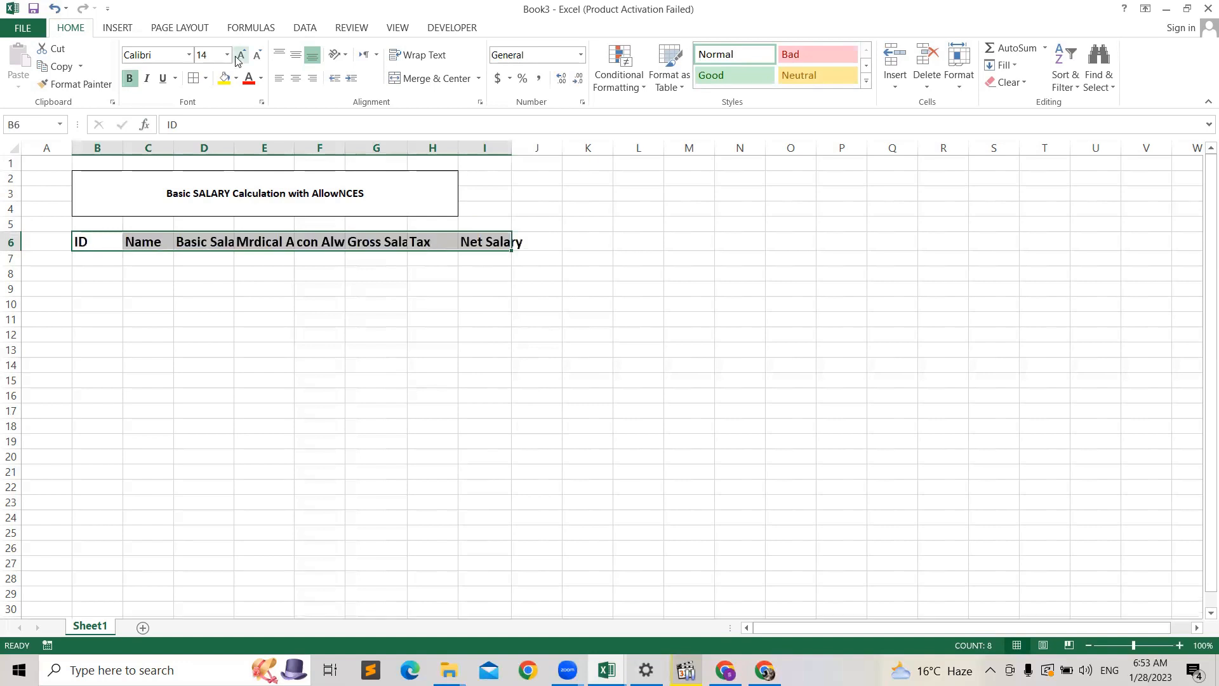
left_click(205, 79)
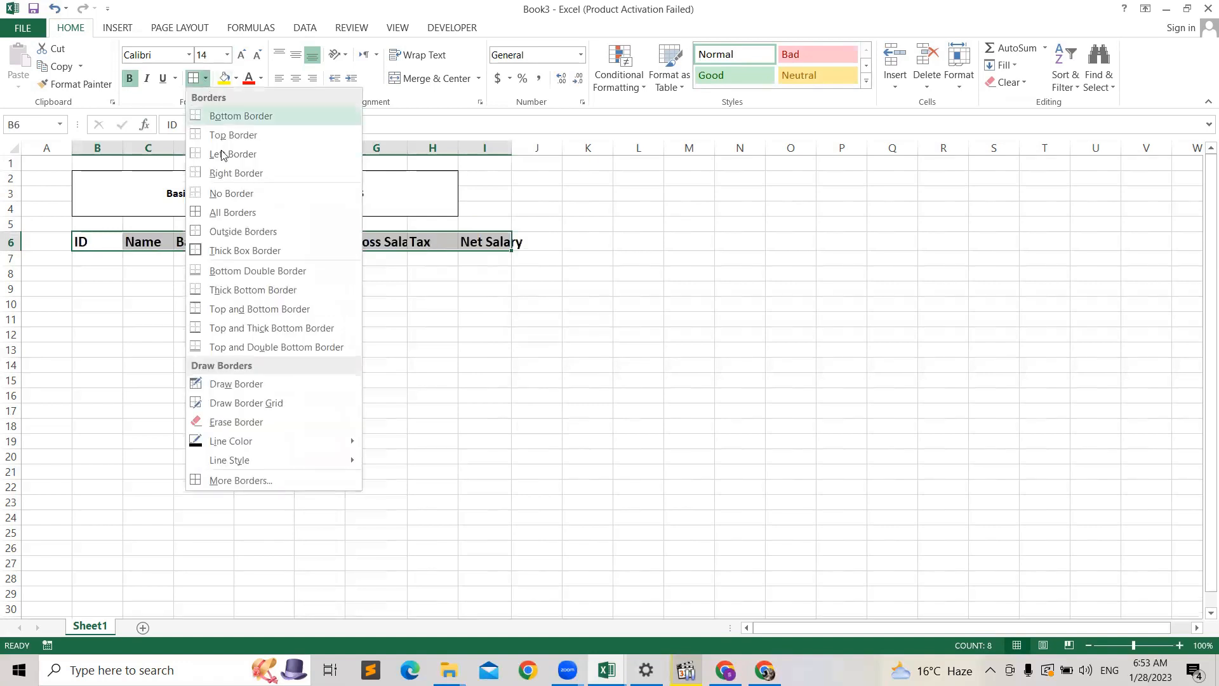
left_click(239, 212)
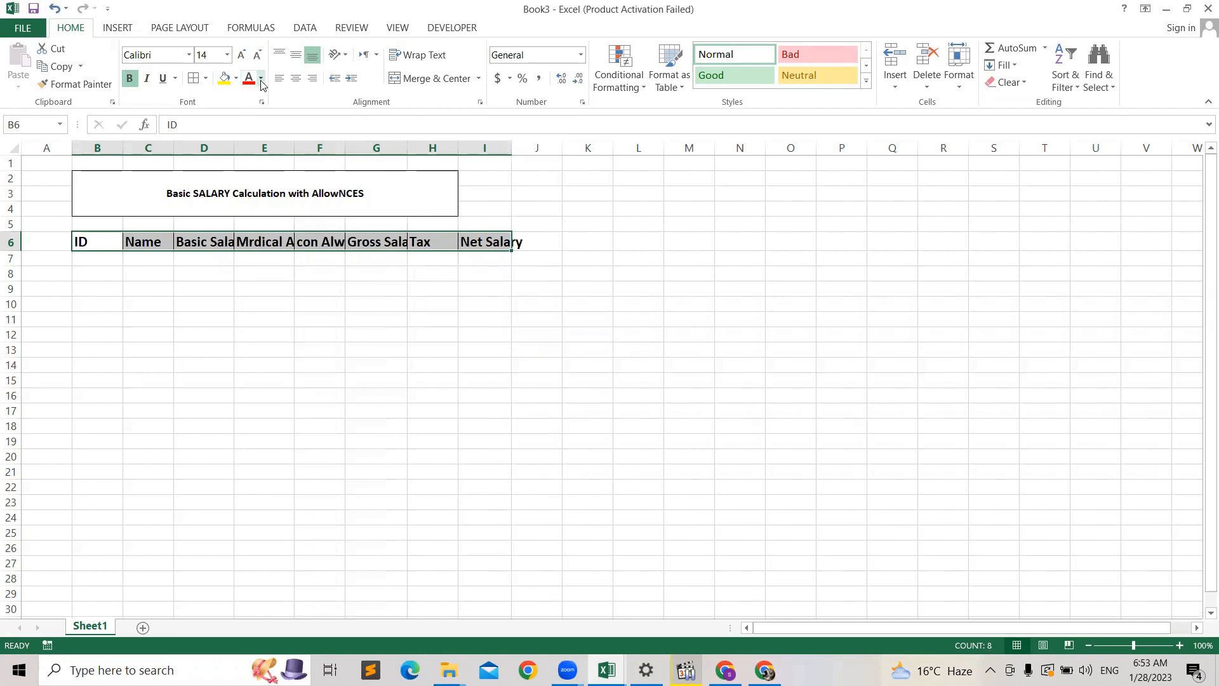
- Give the header cells B6:I6 a dark blue fill and white text
left_click(237, 81)
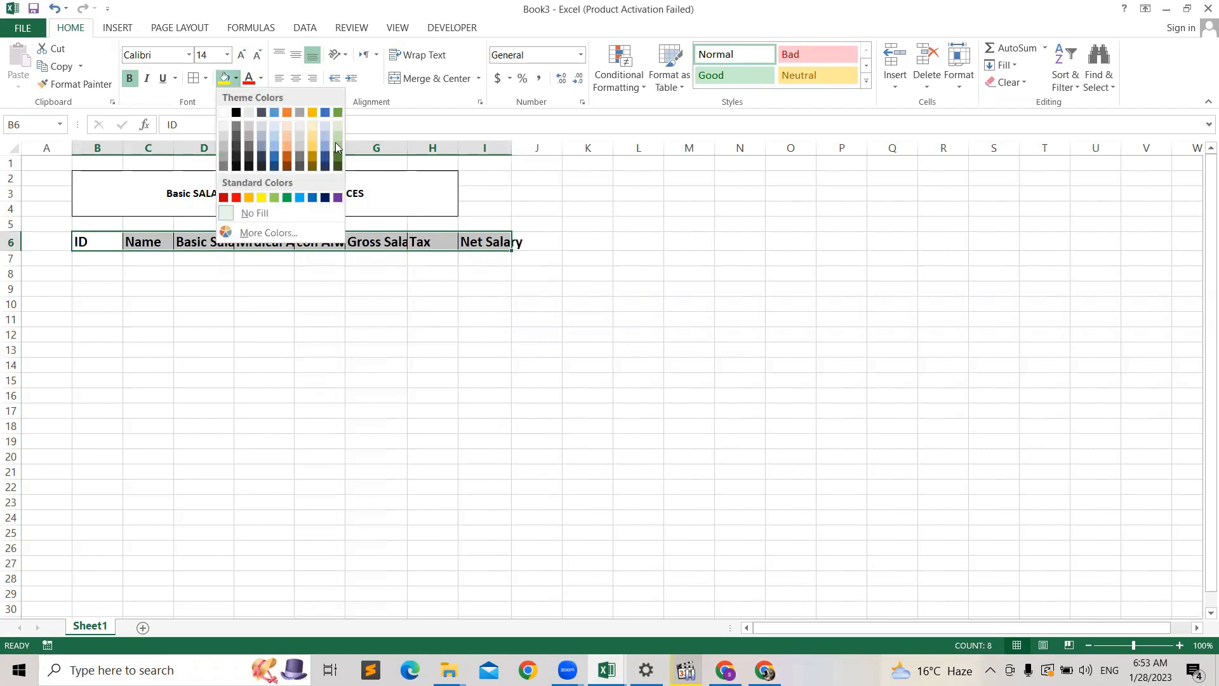
left_click(325, 198)
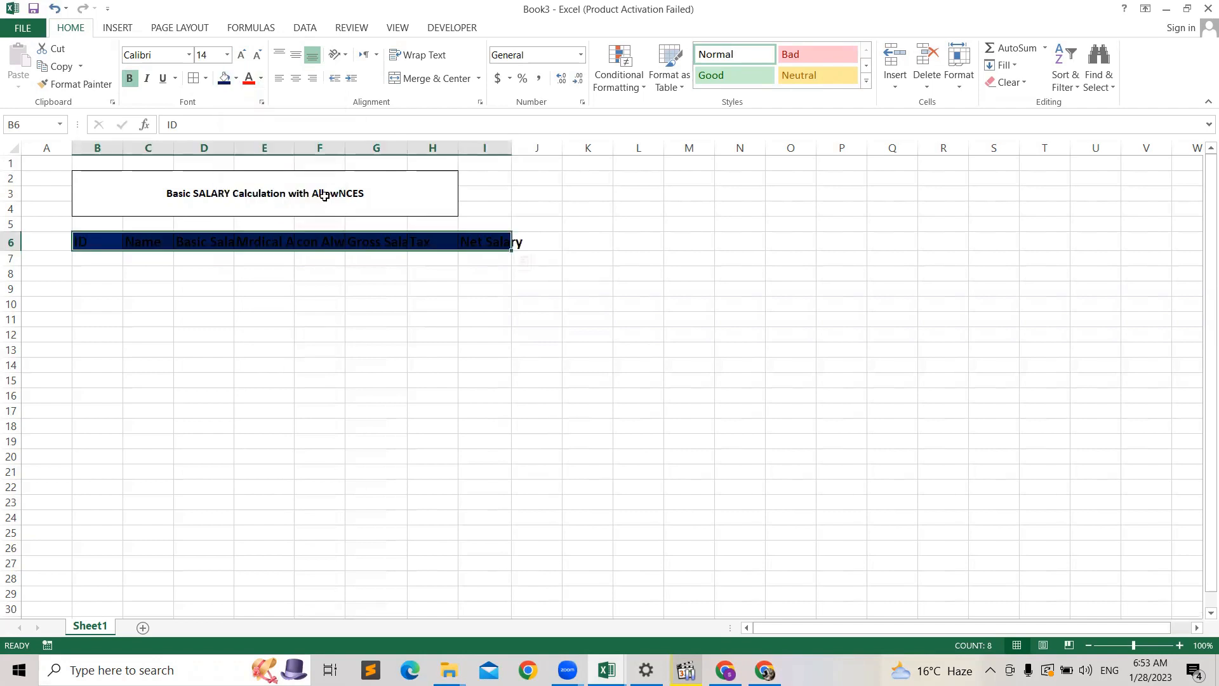
left_click(261, 78)
left_click(248, 130)
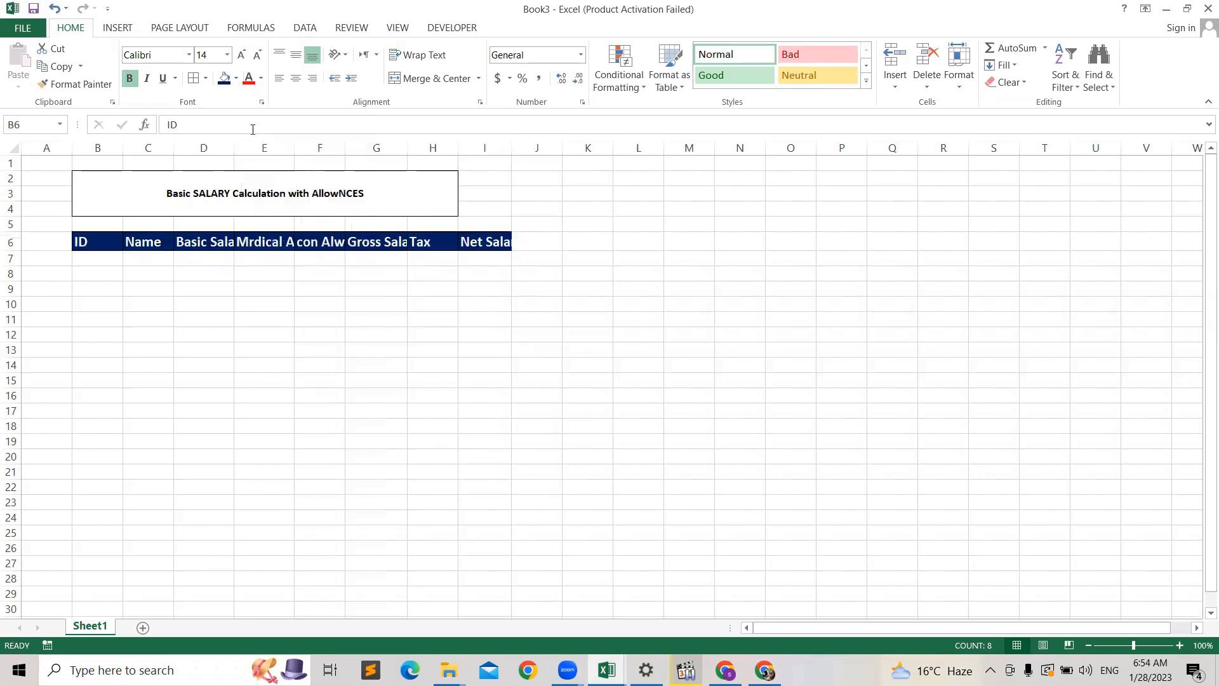
- Autofit column B and columns D through I to their enlarged header text
double_click(454, 155)
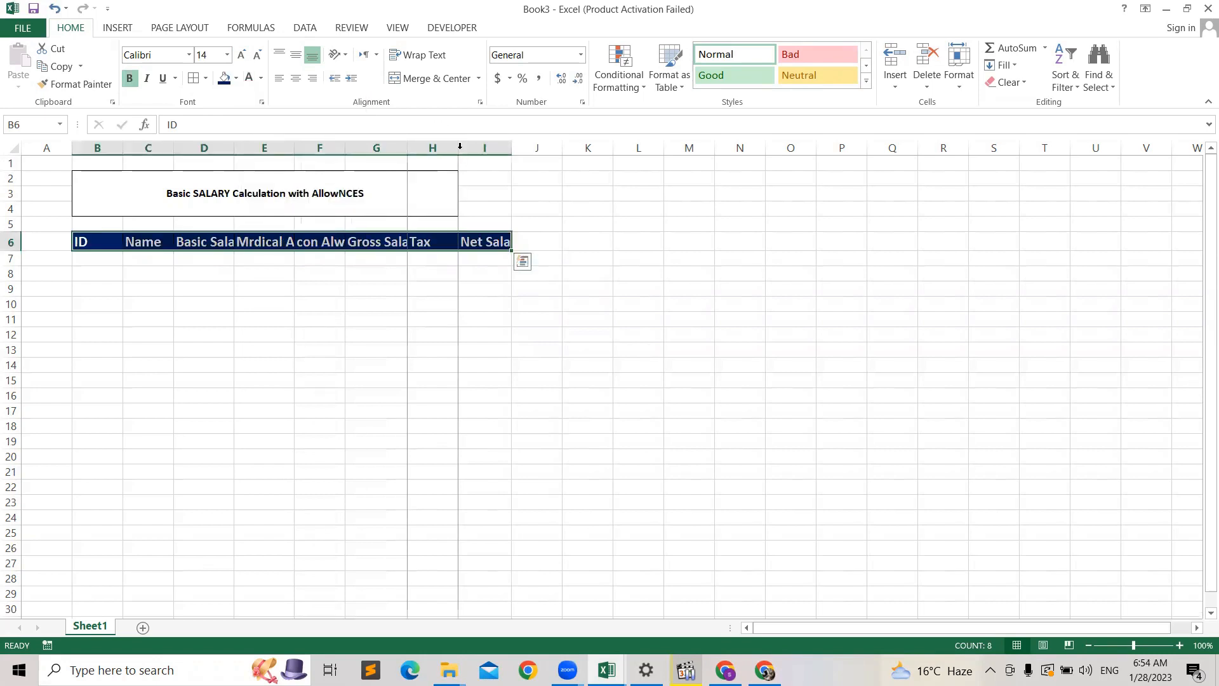
left_click(454, 152)
left_click_drag(345, 145, 348, 144)
double_click(409, 144)
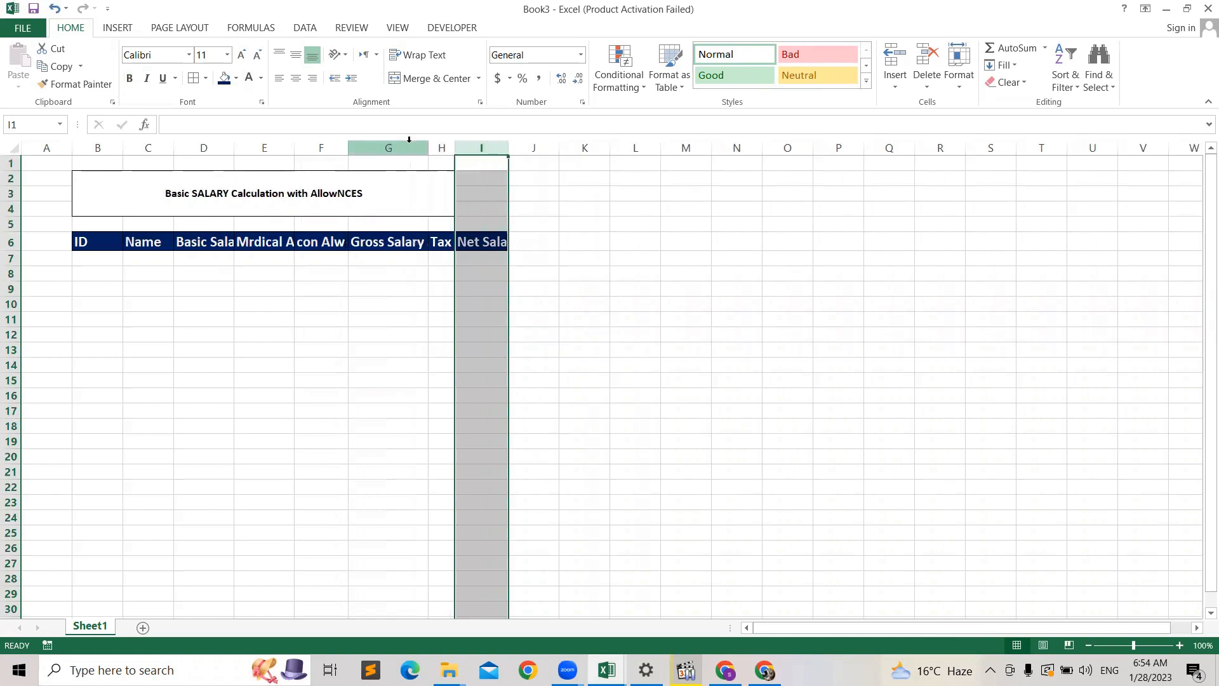
left_click(402, 145)
double_click(508, 146)
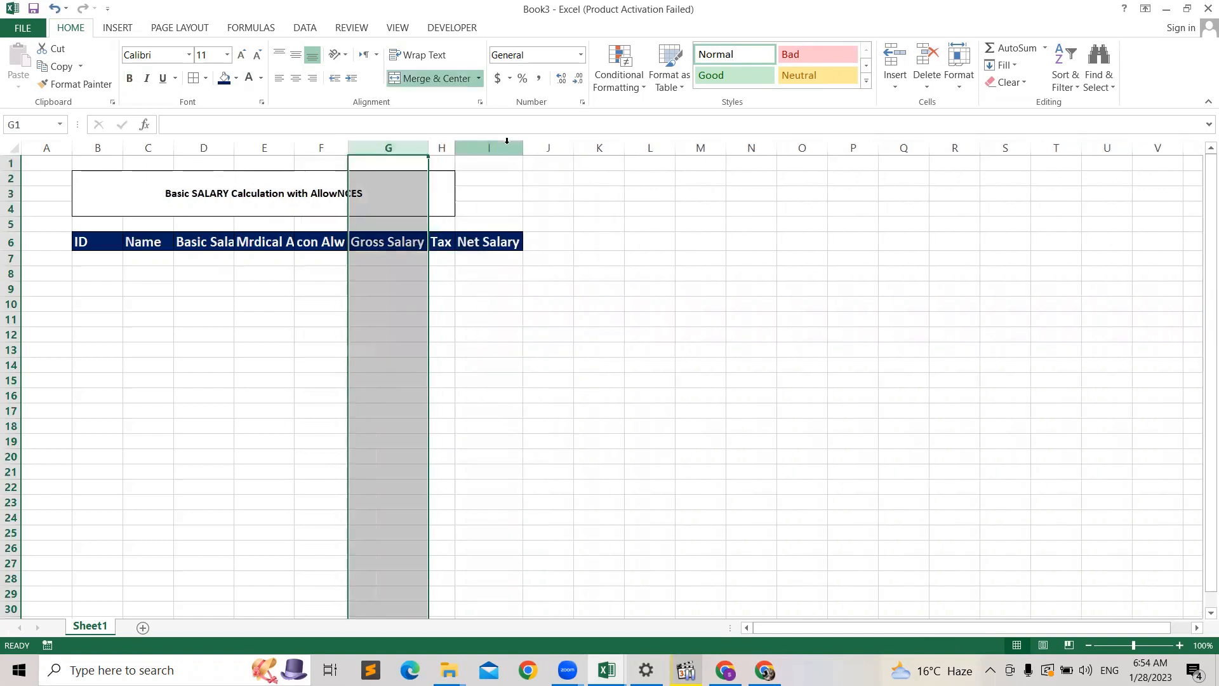
double_click(234, 142)
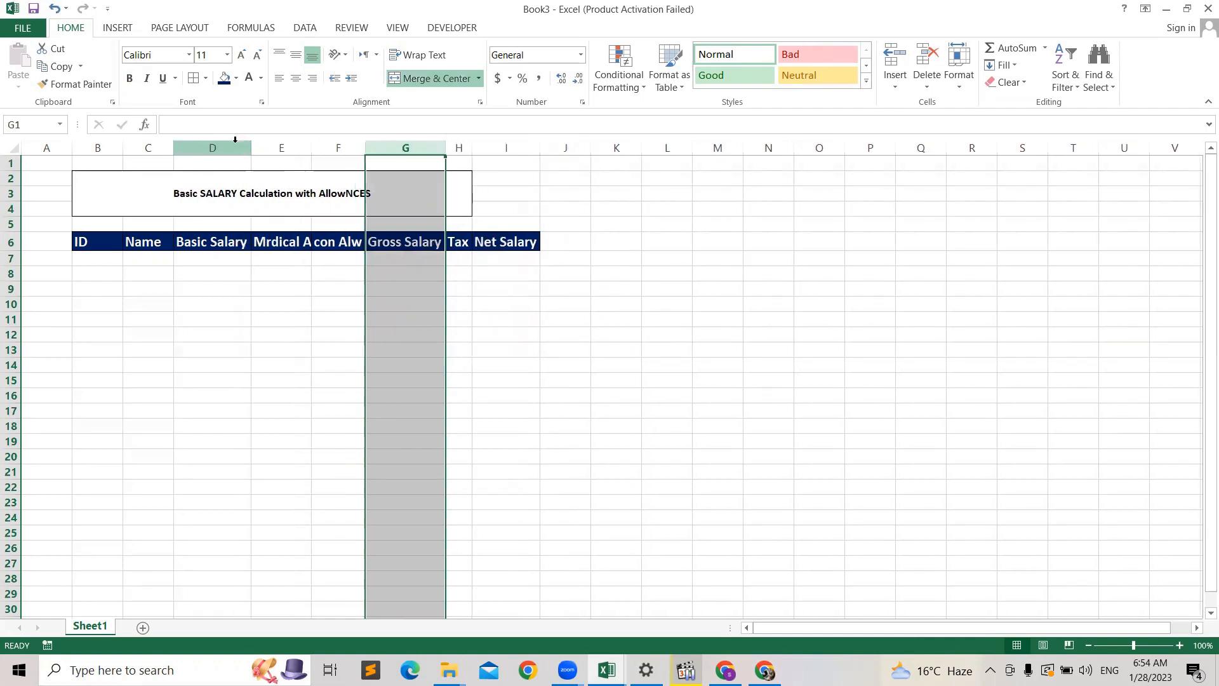
double_click(312, 145)
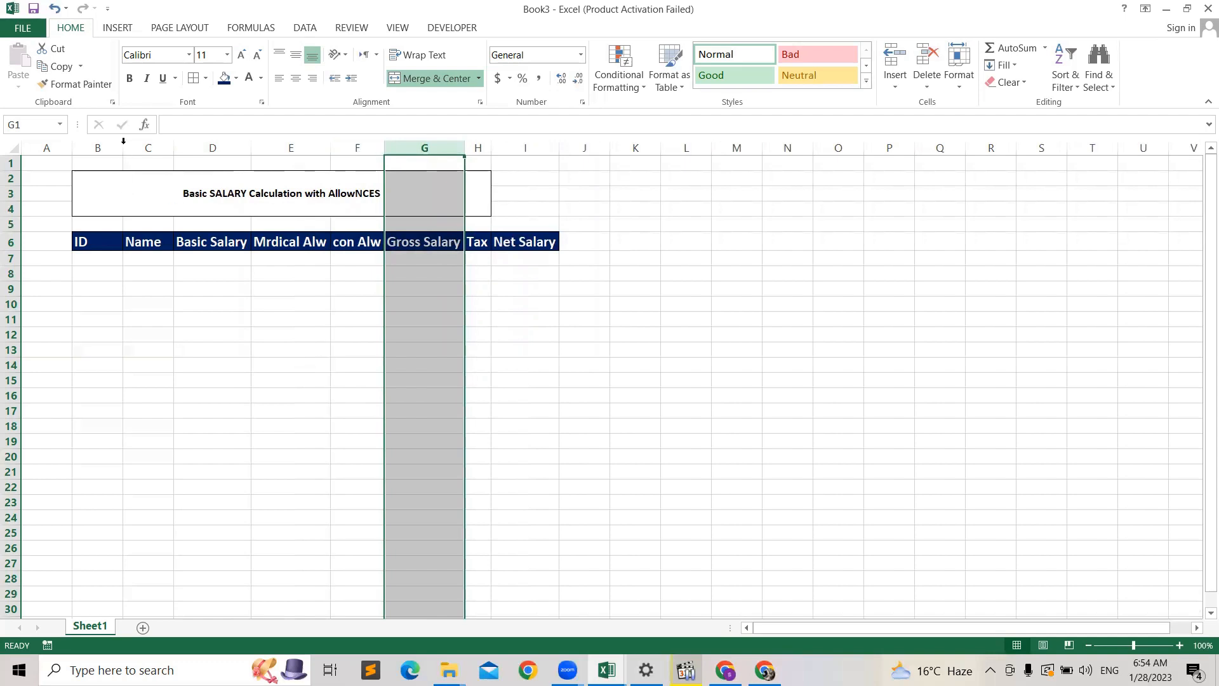
double_click(123, 142)
left_click(114, 147)
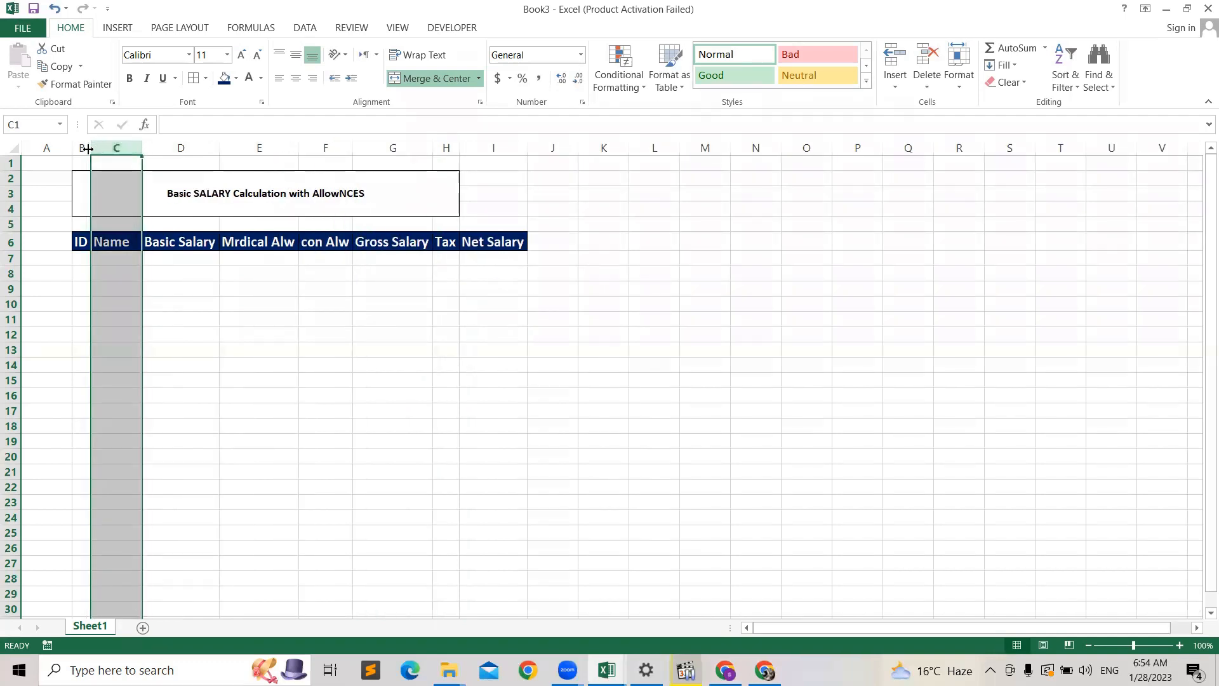
- Widen columns B, D, E, F and H beyond their header text
left_click_drag(87, 149, 118, 148)
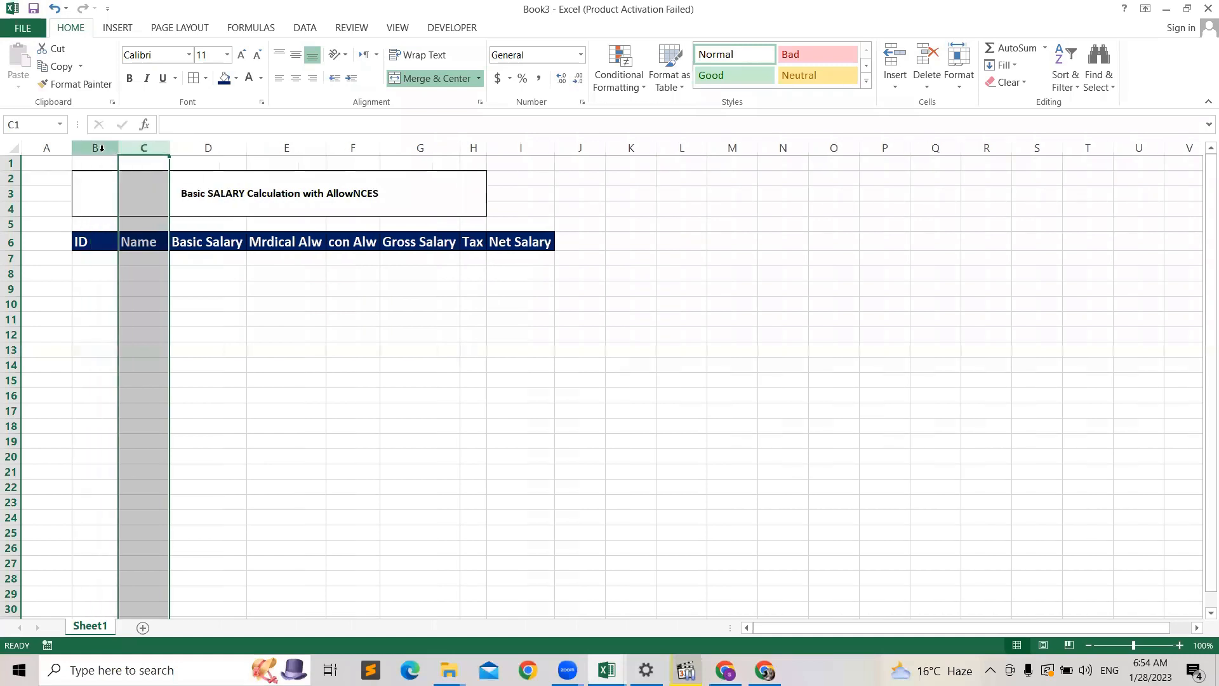
left_click(477, 298)
left_click_drag(487, 148, 532, 147)
left_click_drag(380, 146, 413, 146)
left_click_drag(325, 147, 358, 147)
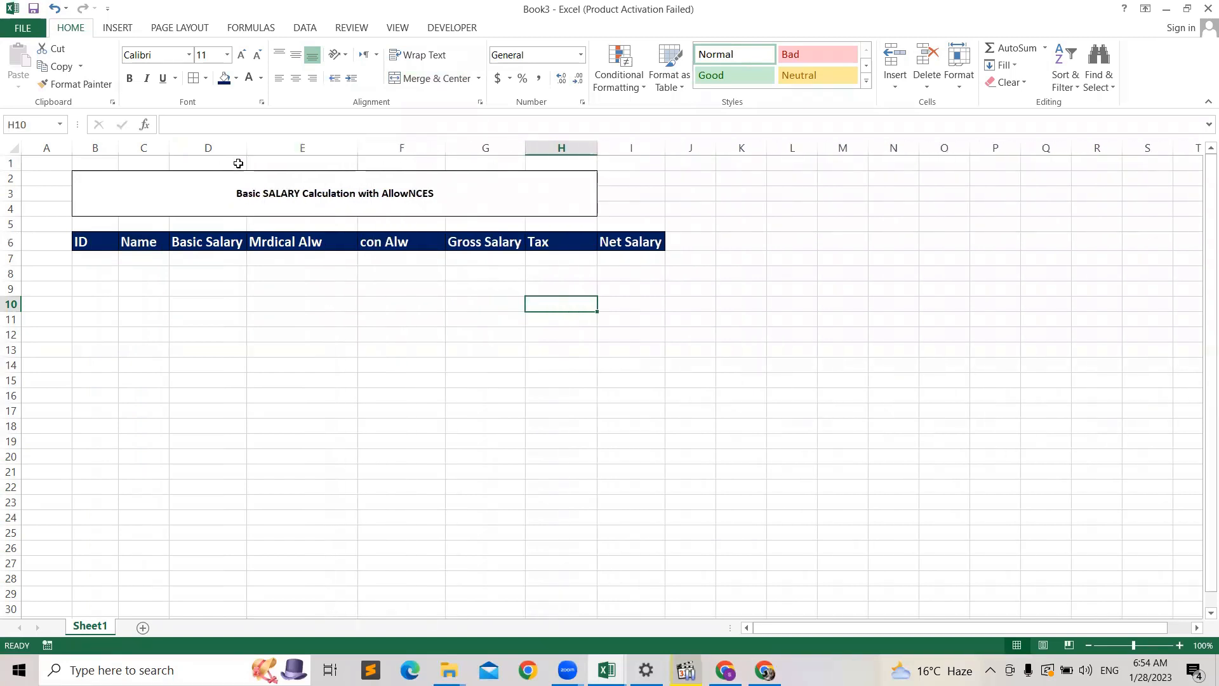
left_click_drag(244, 152, 278, 157)
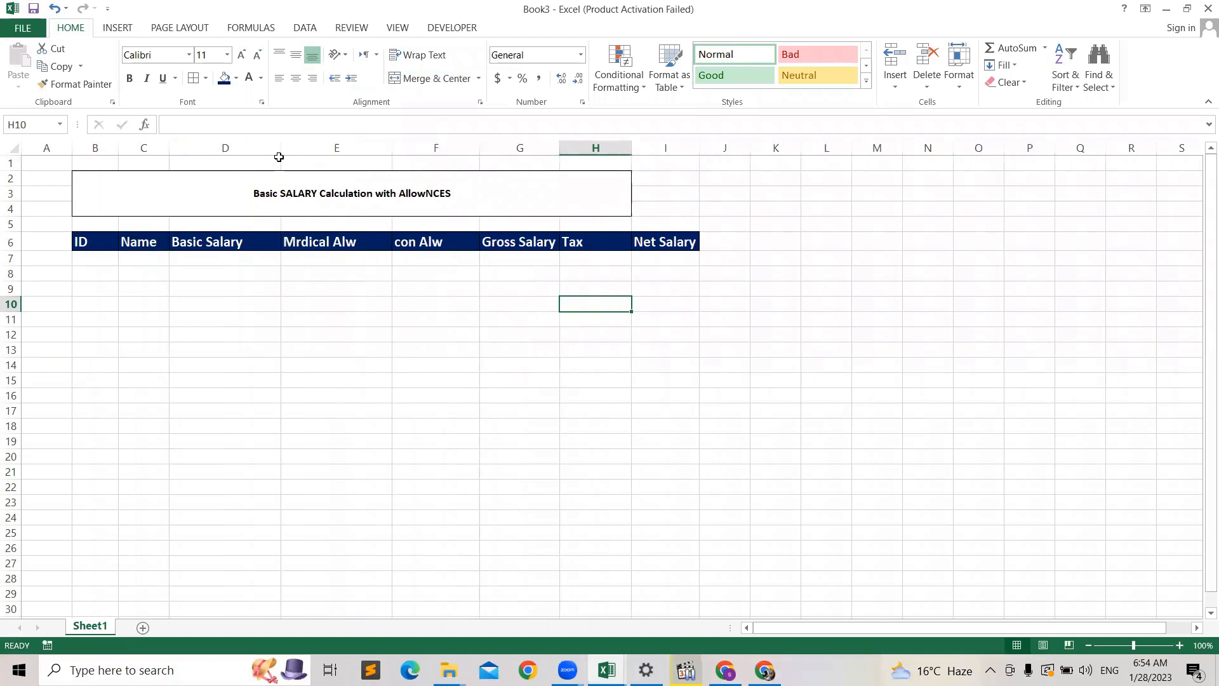
left_click(542, 426)
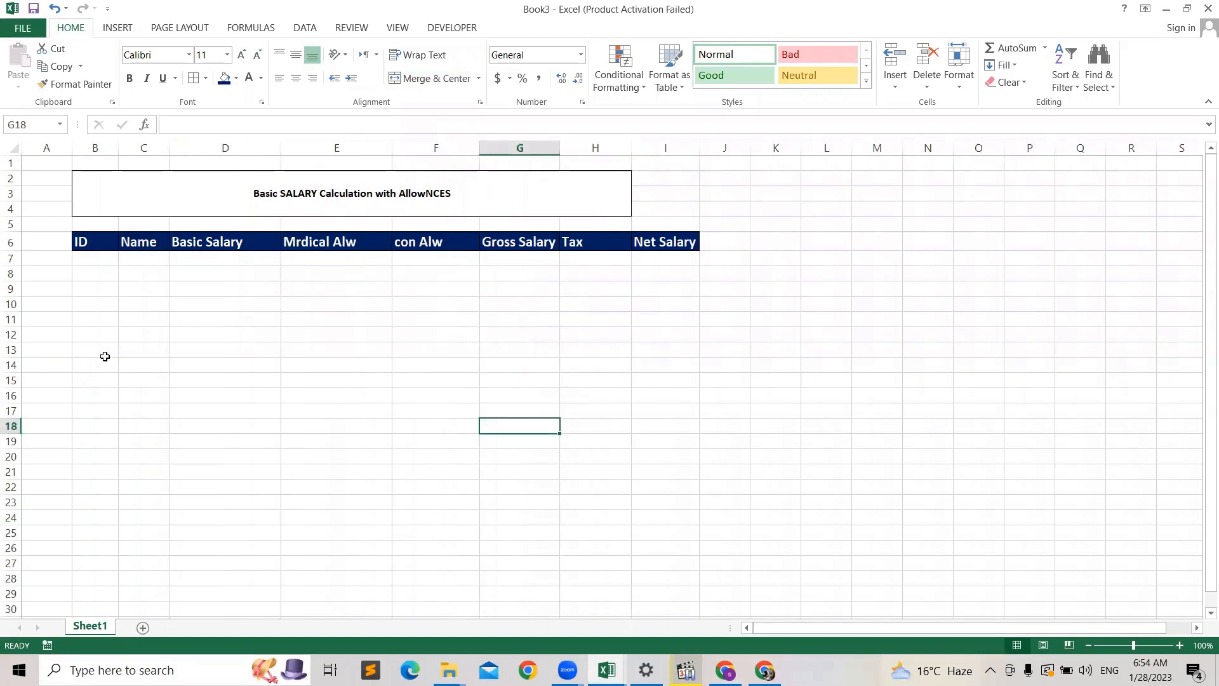
- Apply all borders to the empty table body B7:I18 below the header row
left_click(104, 355)
left_click(101, 261)
left_click_drag(101, 261, 663, 424)
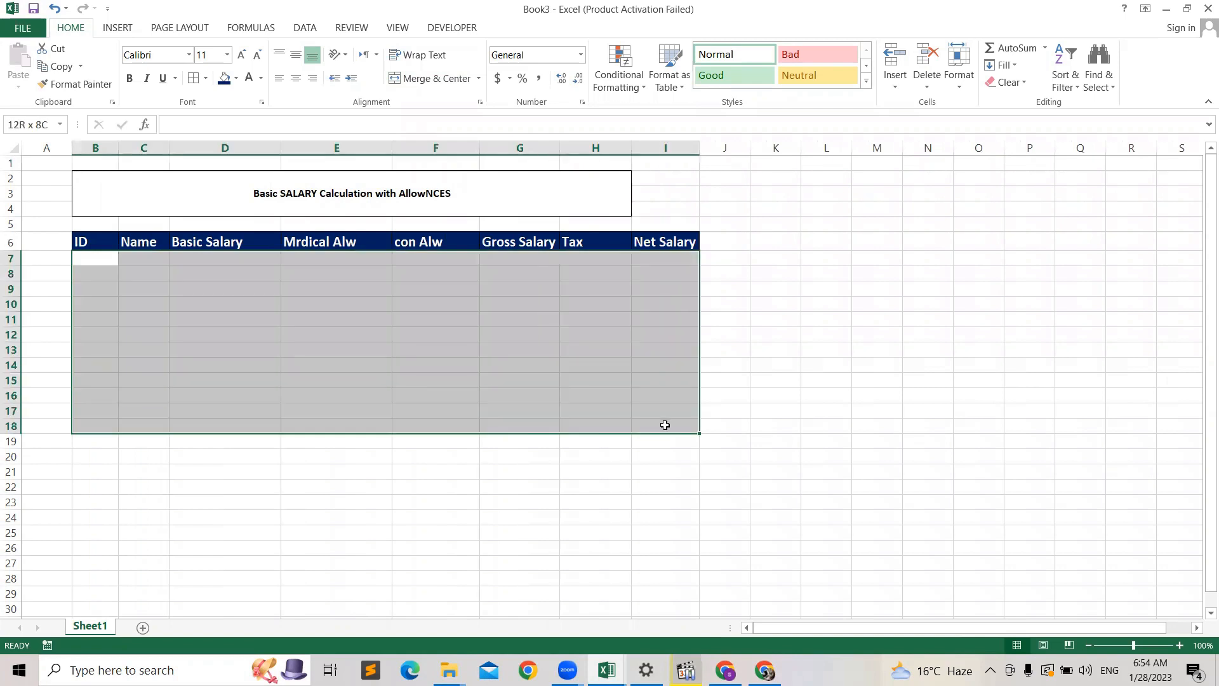
left_click(206, 79)
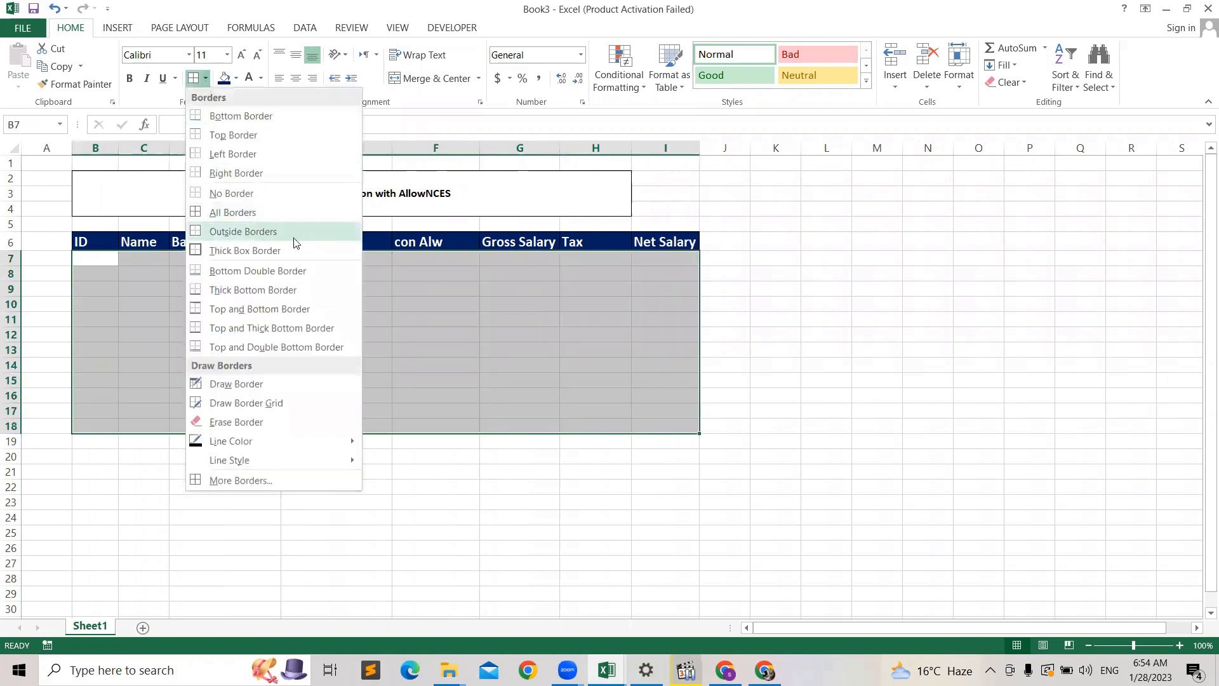
left_click(269, 211)
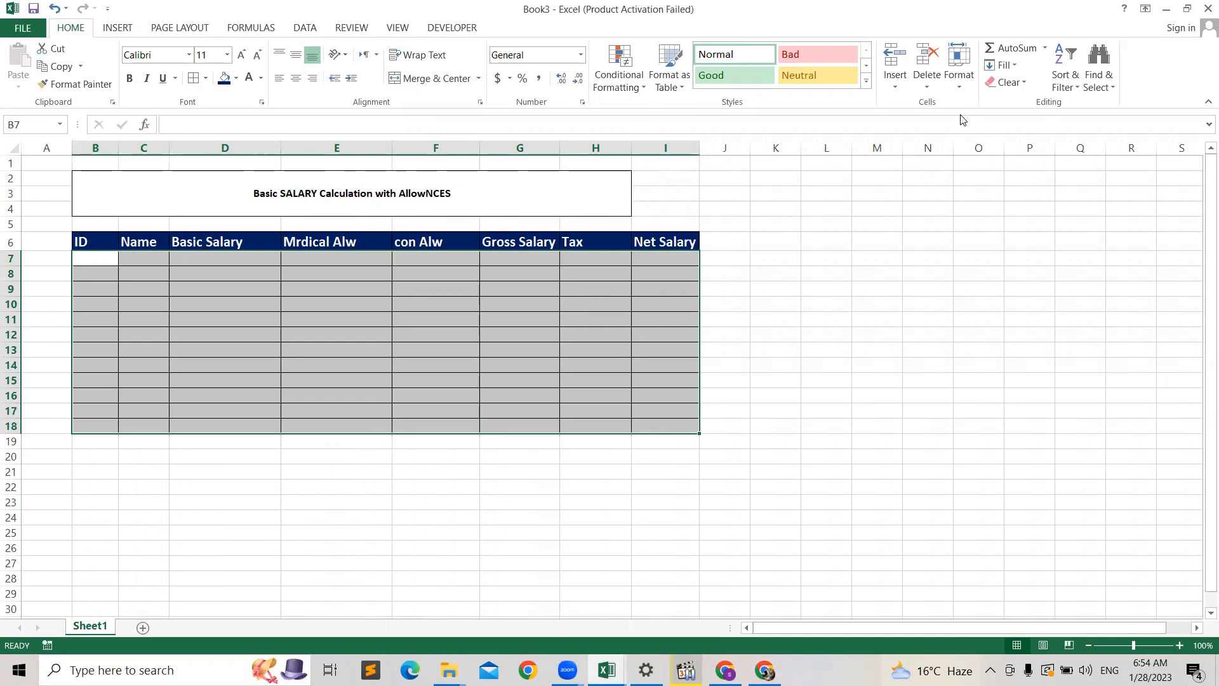
- Set the height of table rows 7 through 18 to 20
left_click(965, 89)
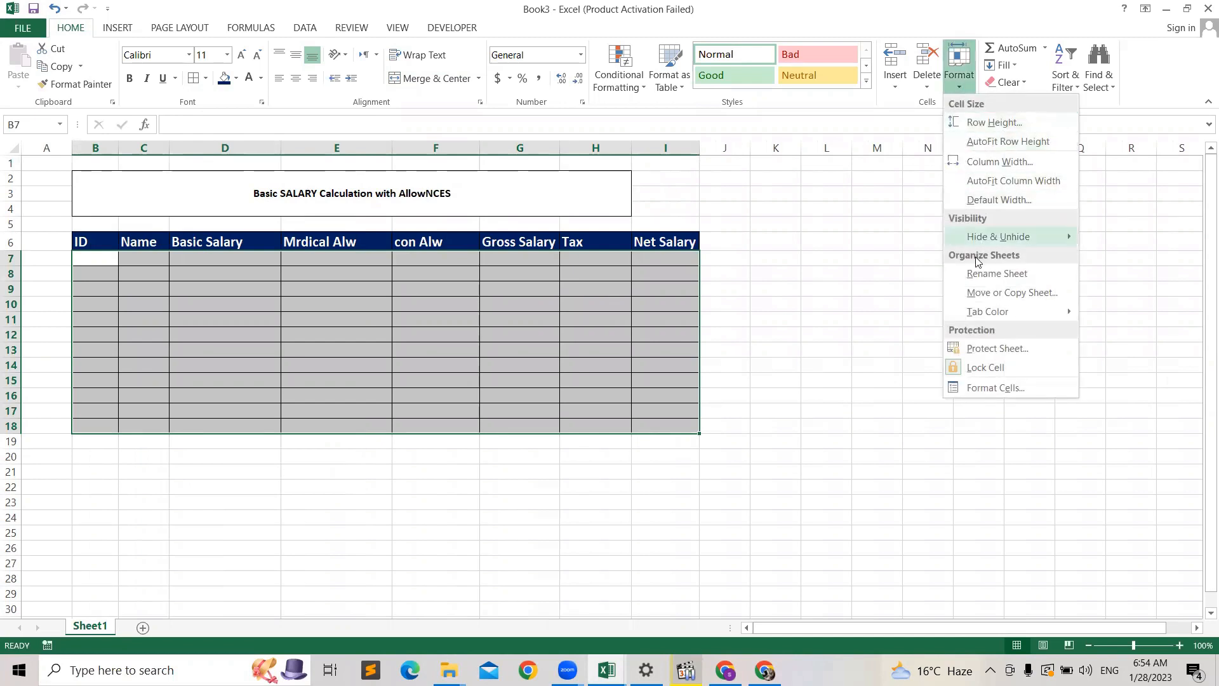
left_click(991, 123)
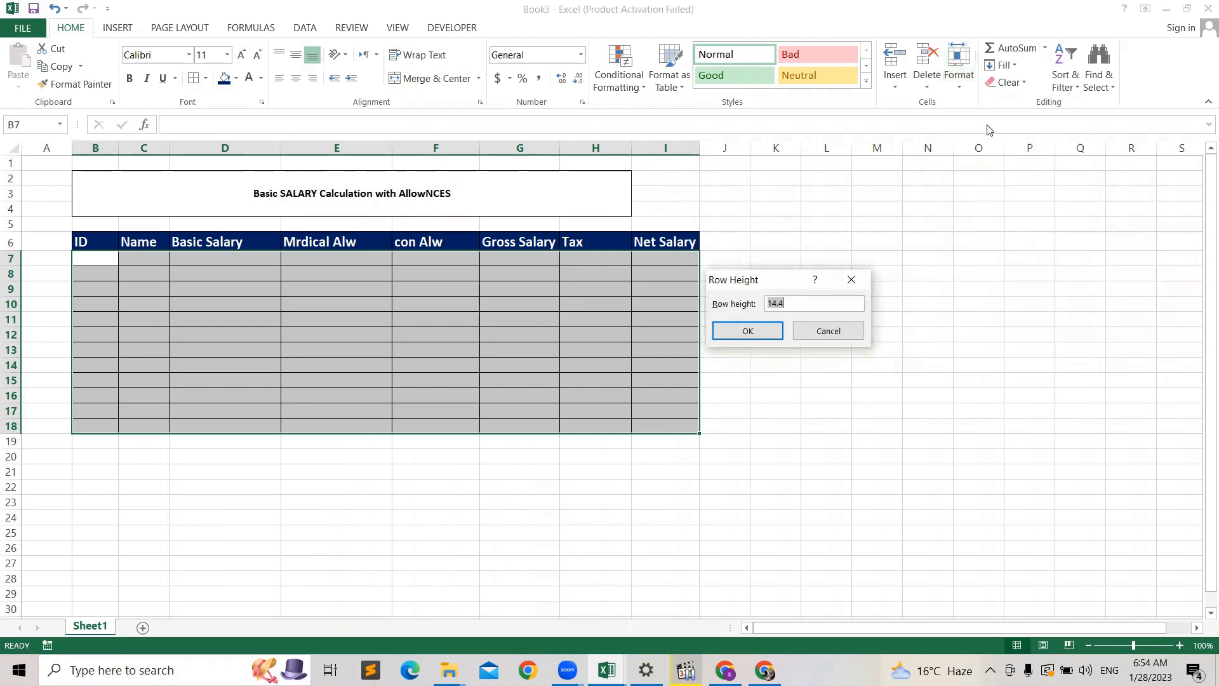
type("20")
left_click(729, 334)
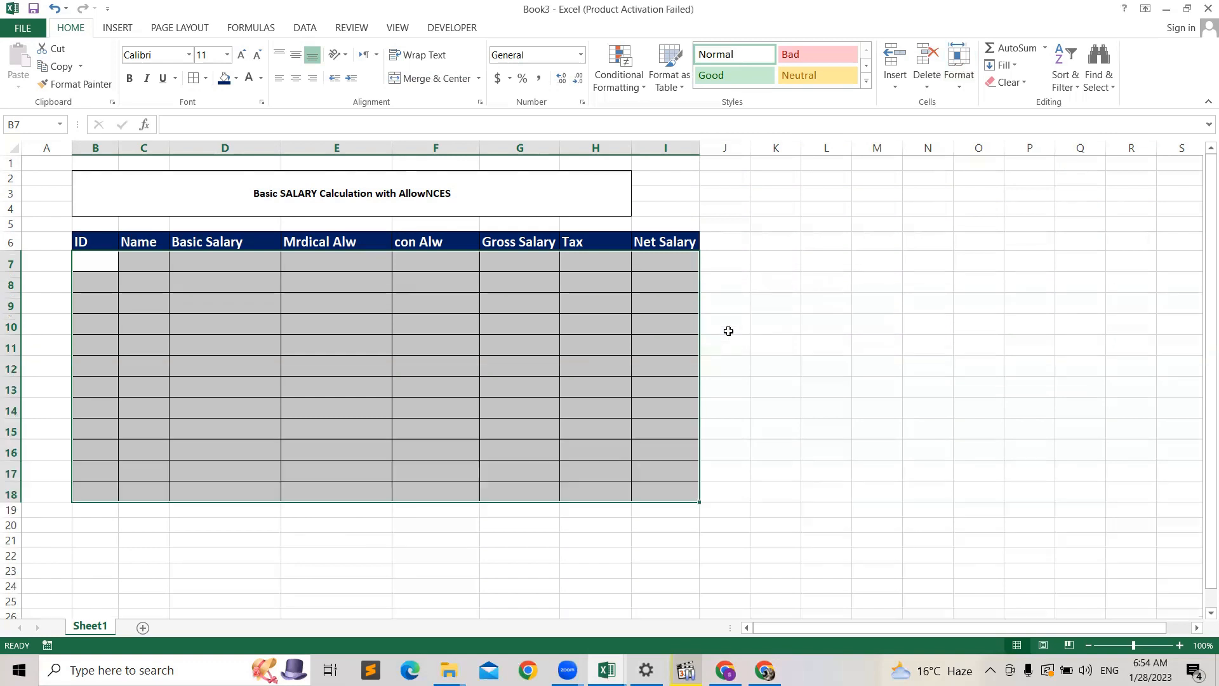
left_click(891, 338)
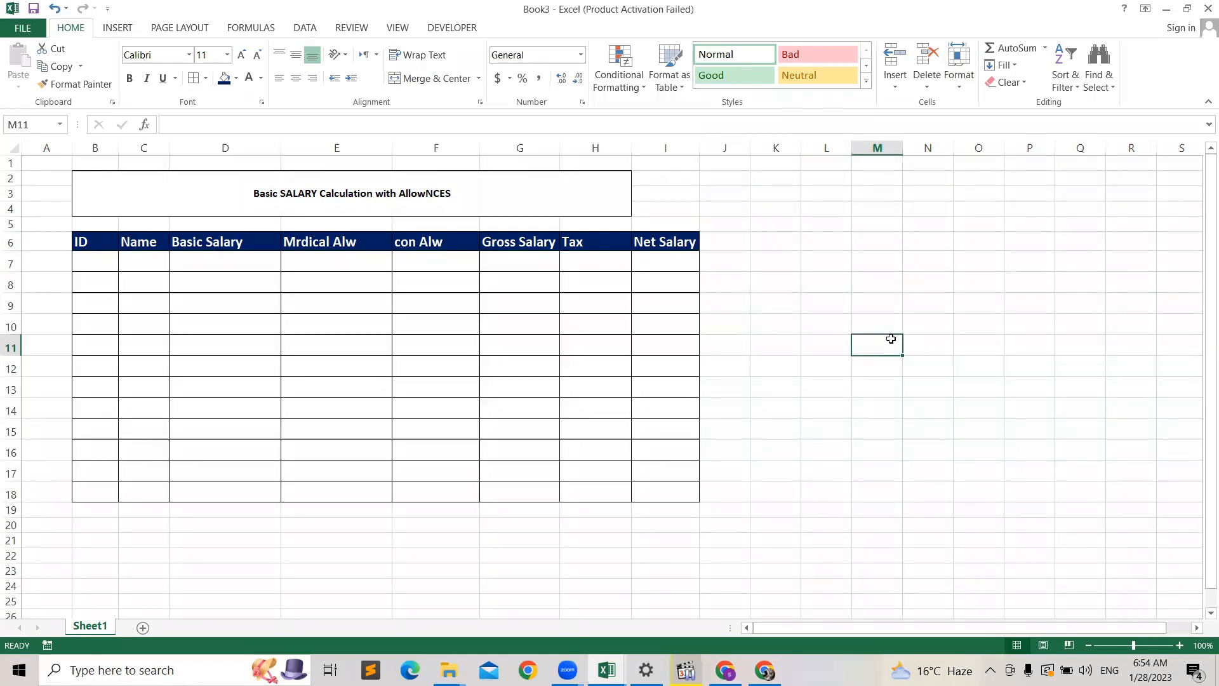
left_click(448, 318)
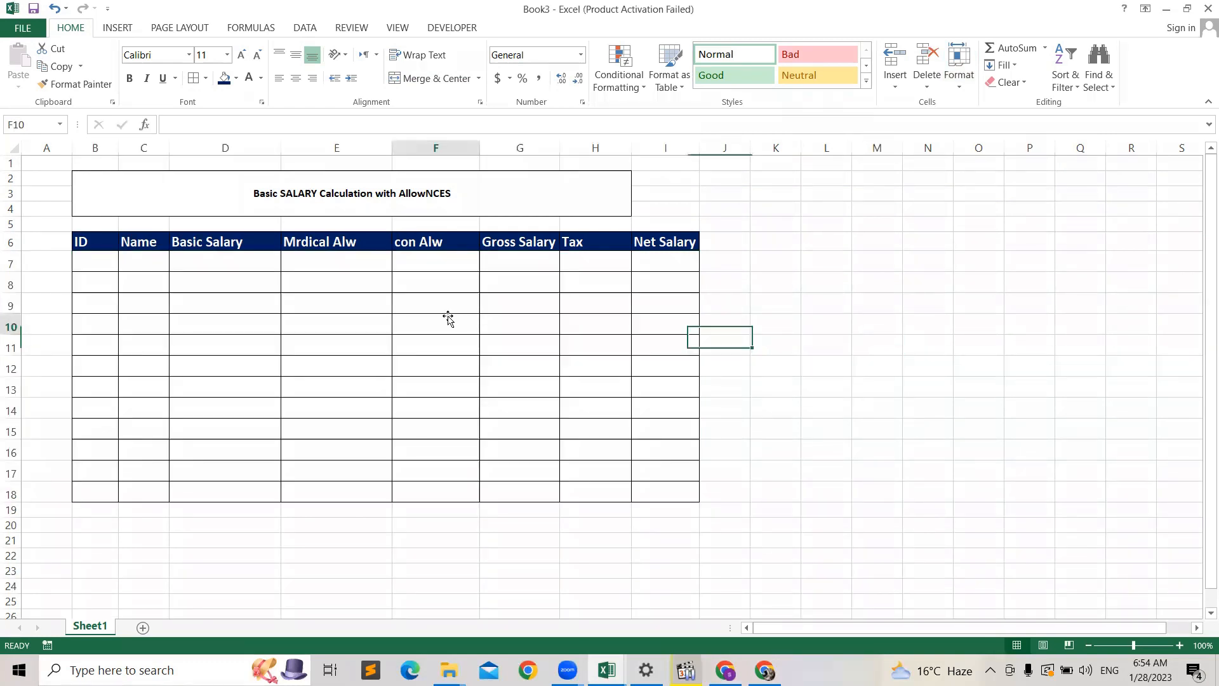
left_click(332, 391)
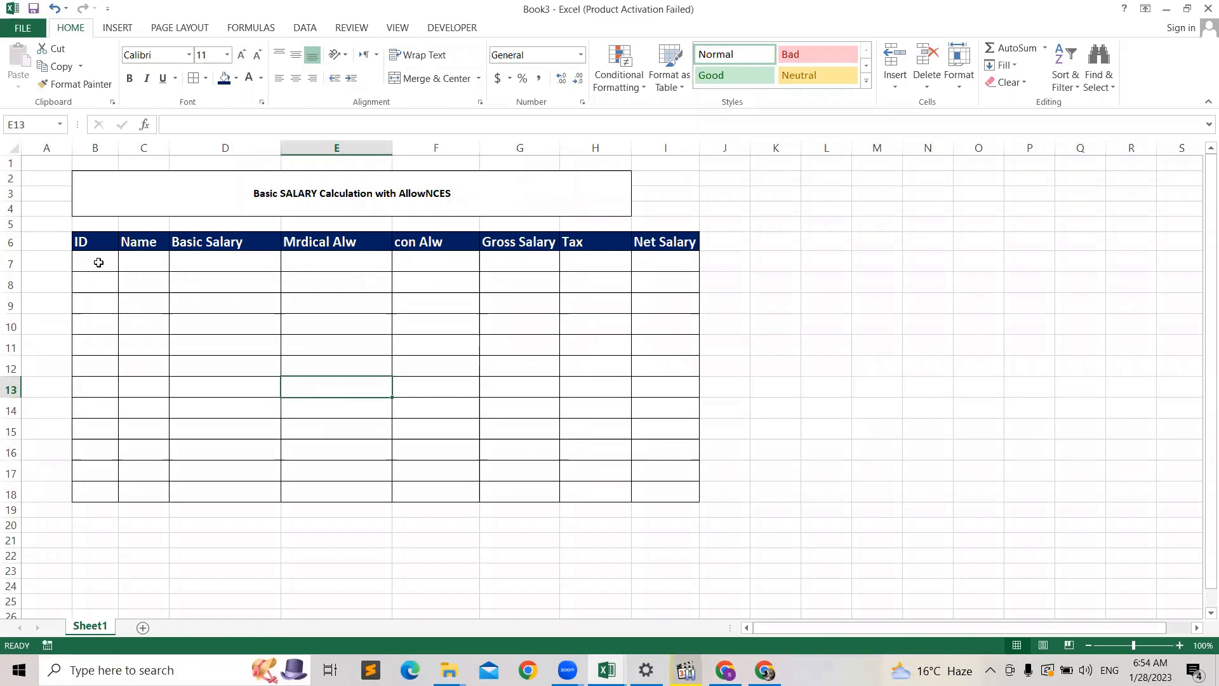
- Center the cells B7:I18 horizontally and align them to the middle vertically
left_click_drag(99, 262, 677, 488)
left_click(296, 77)
left_click(296, 59)
left_click(908, 317)
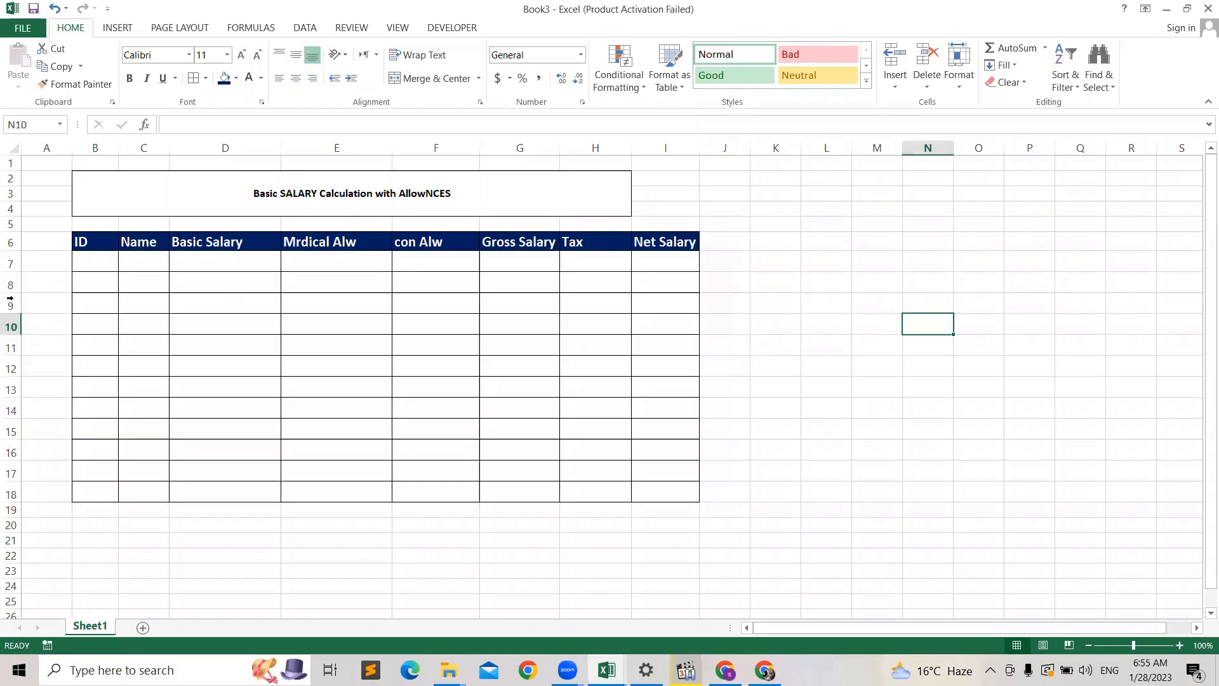
- Enter ID 101 in B7 and fill the series down to 112 in B18
left_click(91, 264)
type("1")
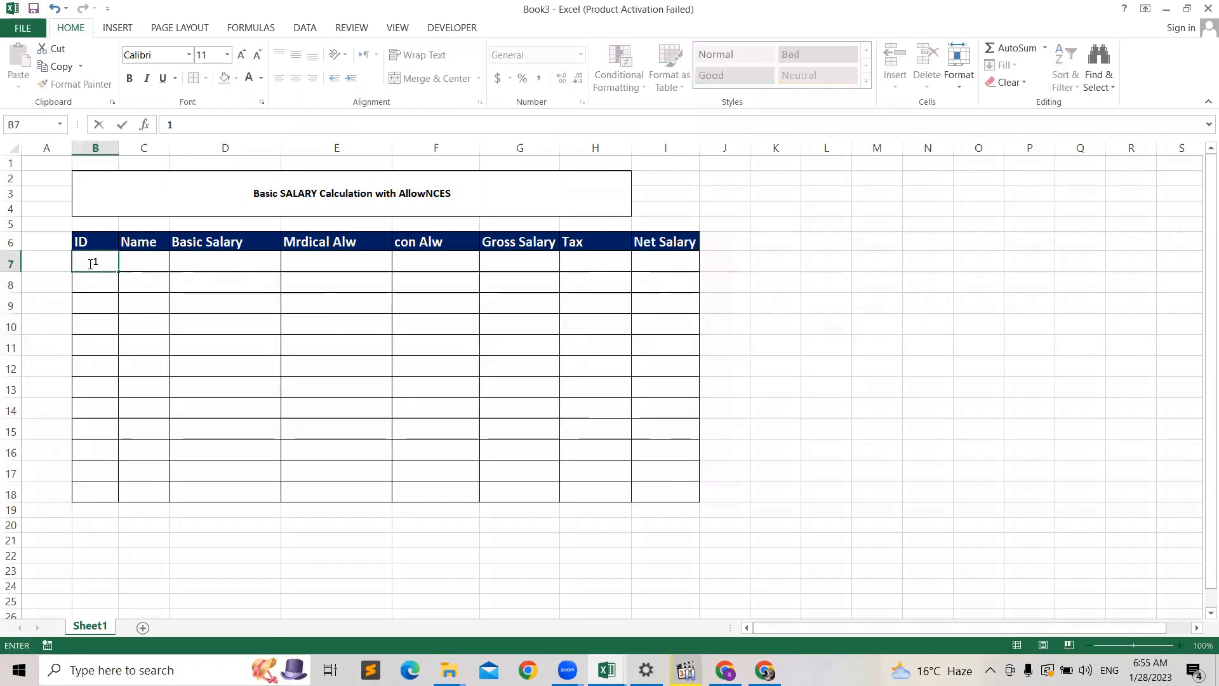
type("01")
left_click(158, 280)
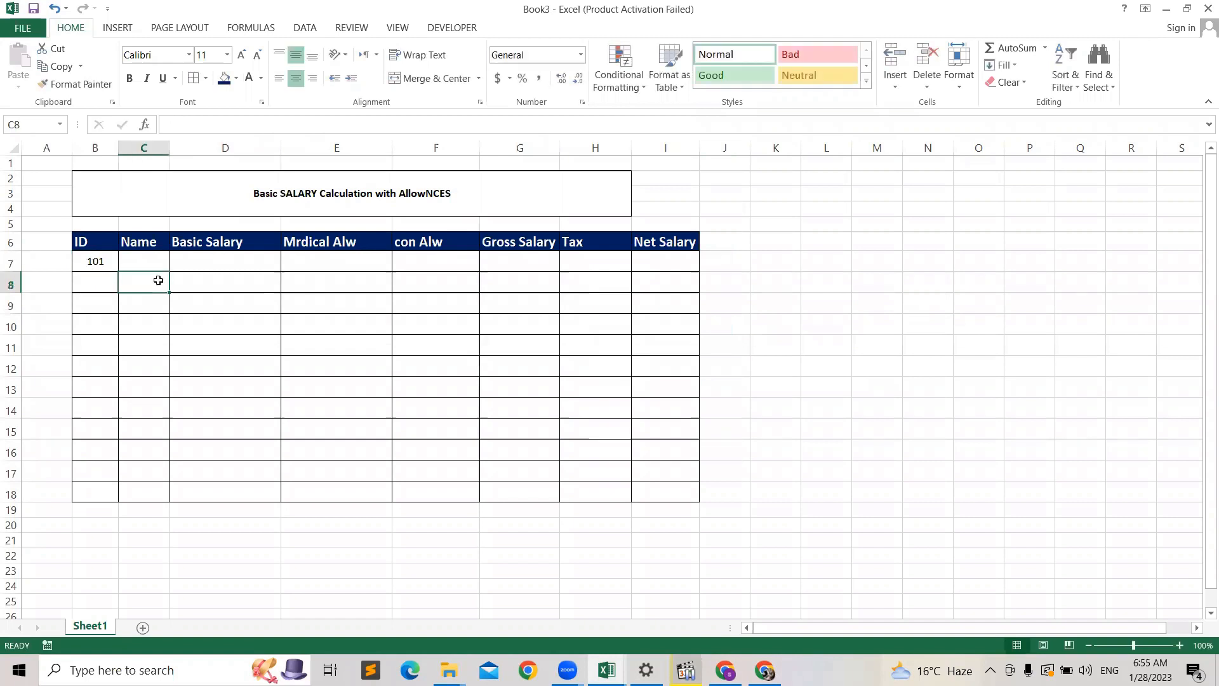
left_click(103, 265)
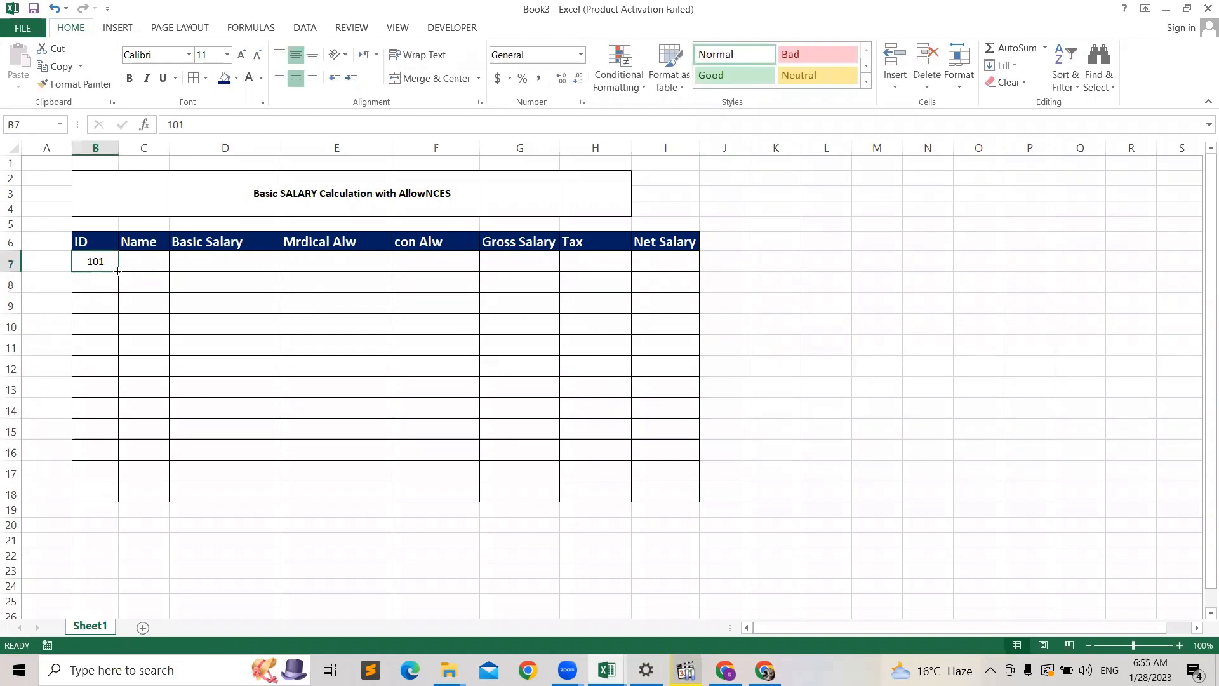
left_click_drag(118, 270, 126, 494)
left_click(857, 411)
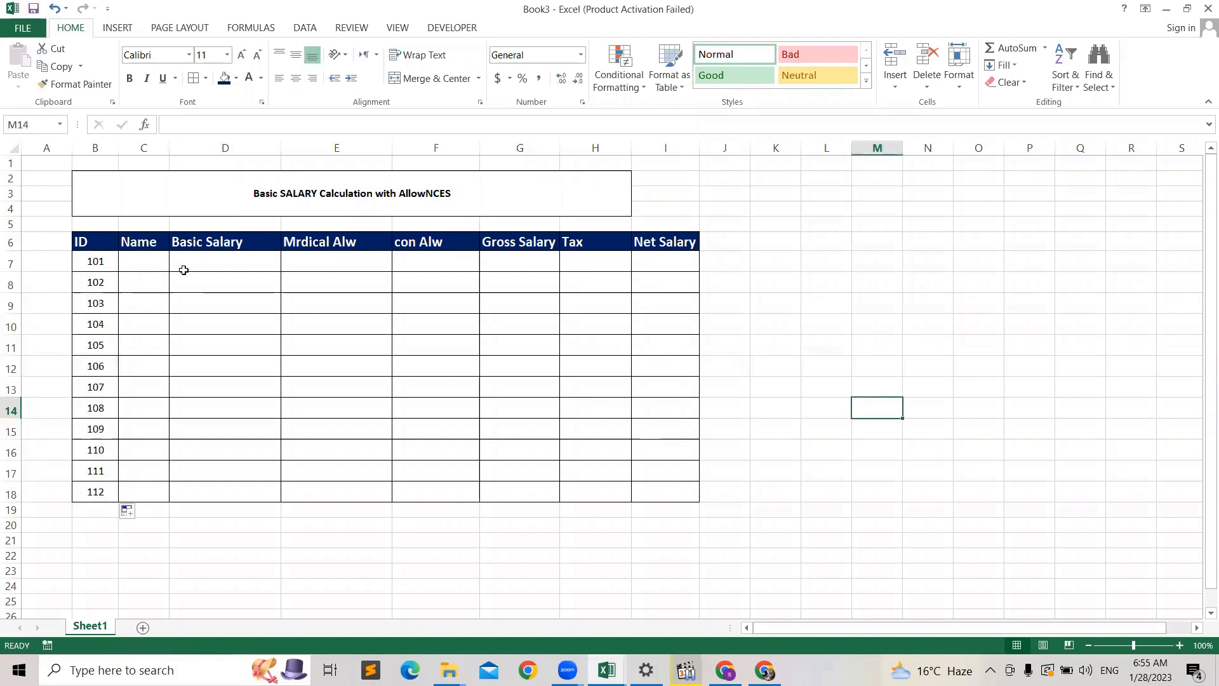
- Enter the five employees' first names in C7:C11, beside IDs 101 to 105
left_click(151, 265)
type("sonia")
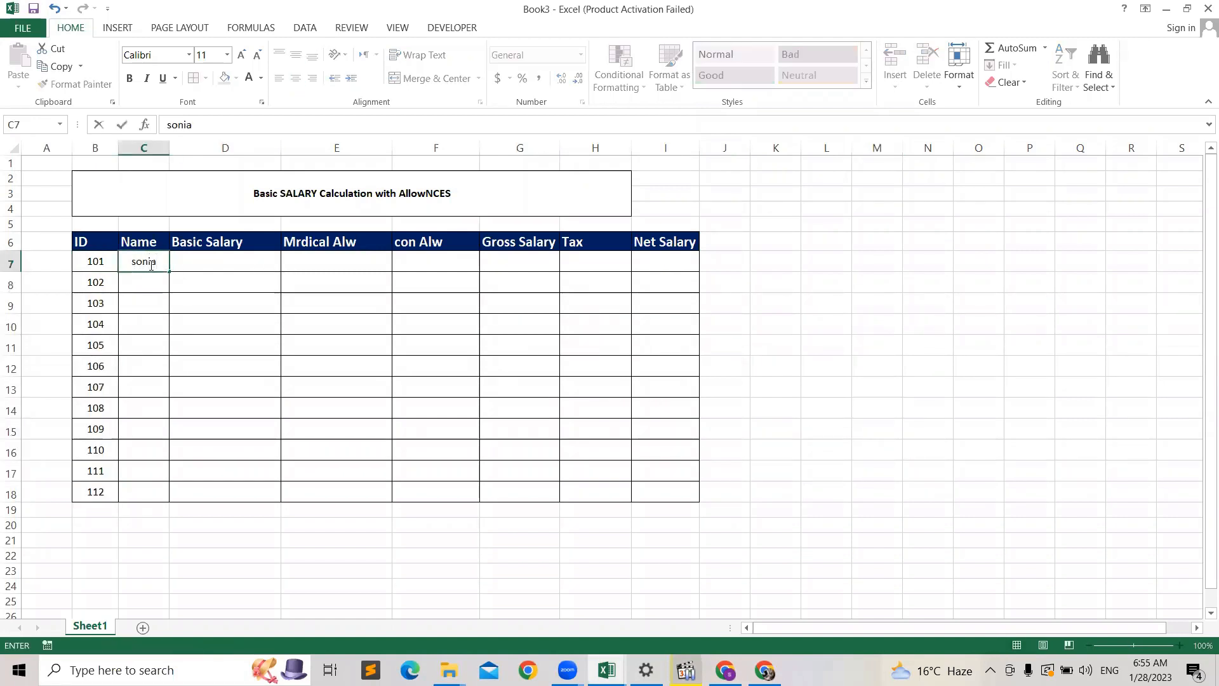
key("Return")
type("farha")
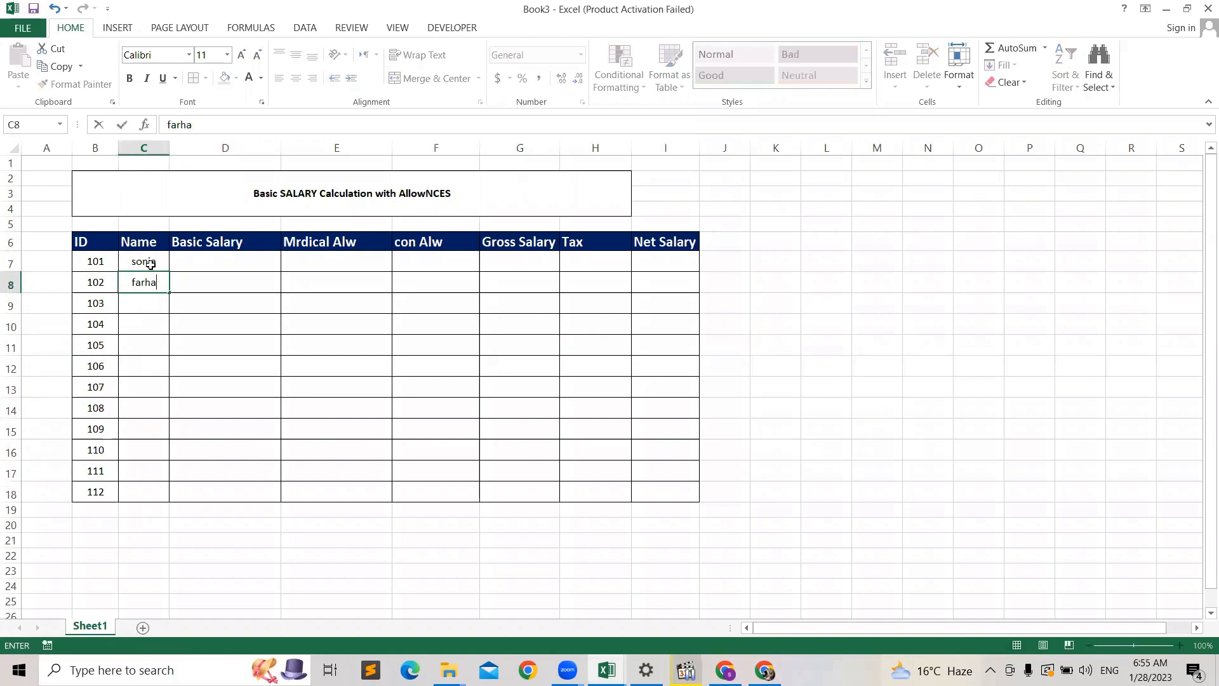
key("Return")
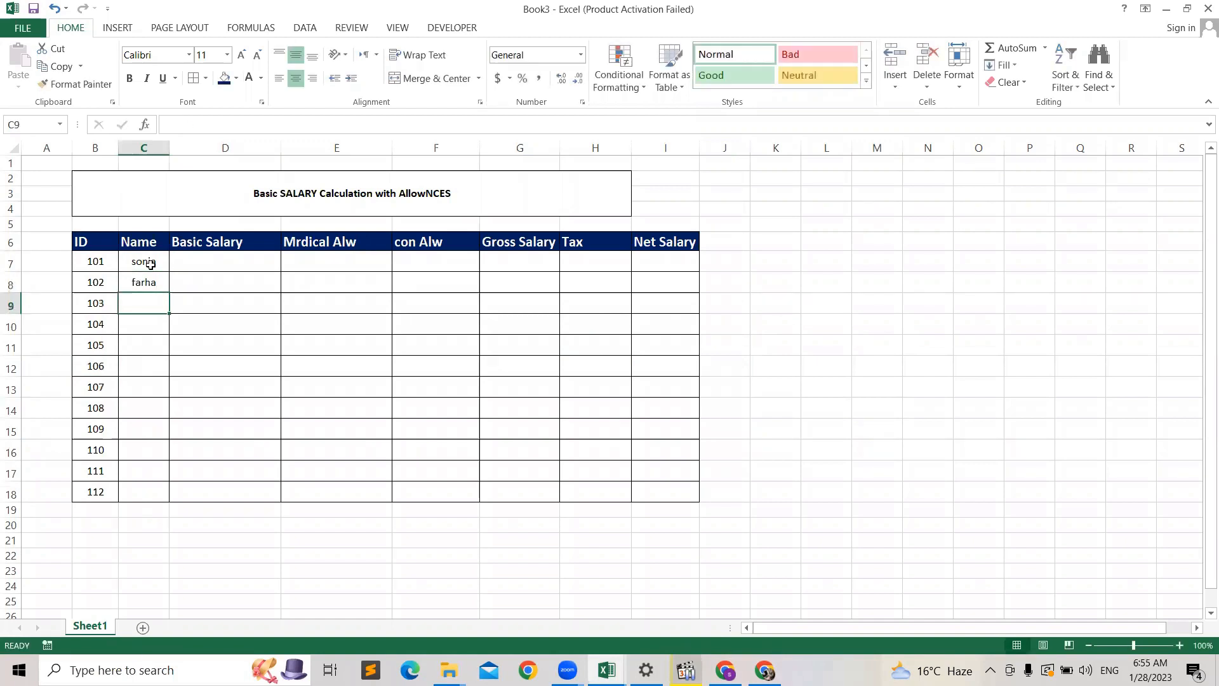
type("munnza")
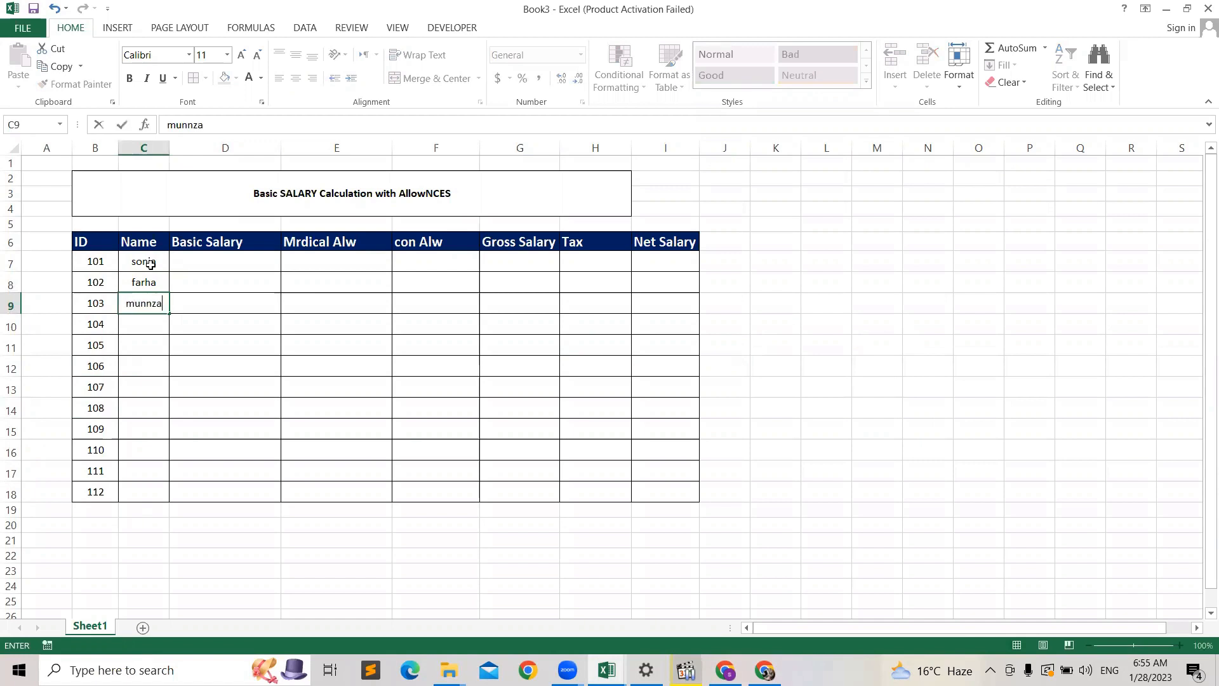
key("Return")
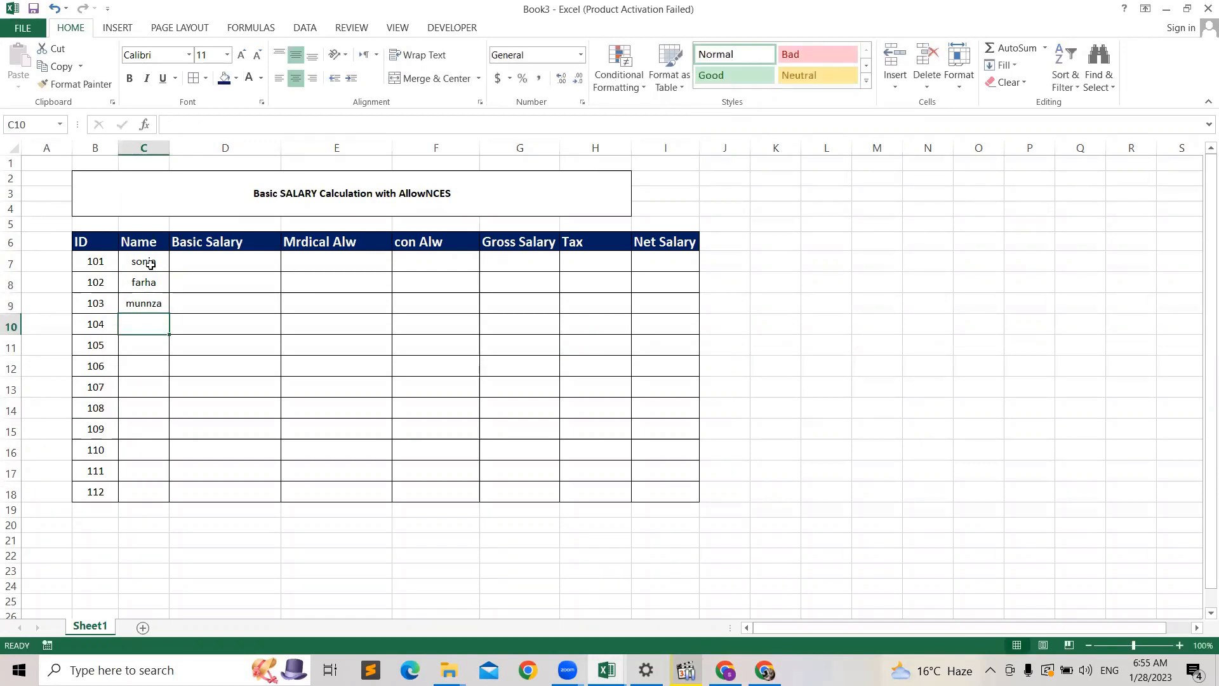
type("fehmida")
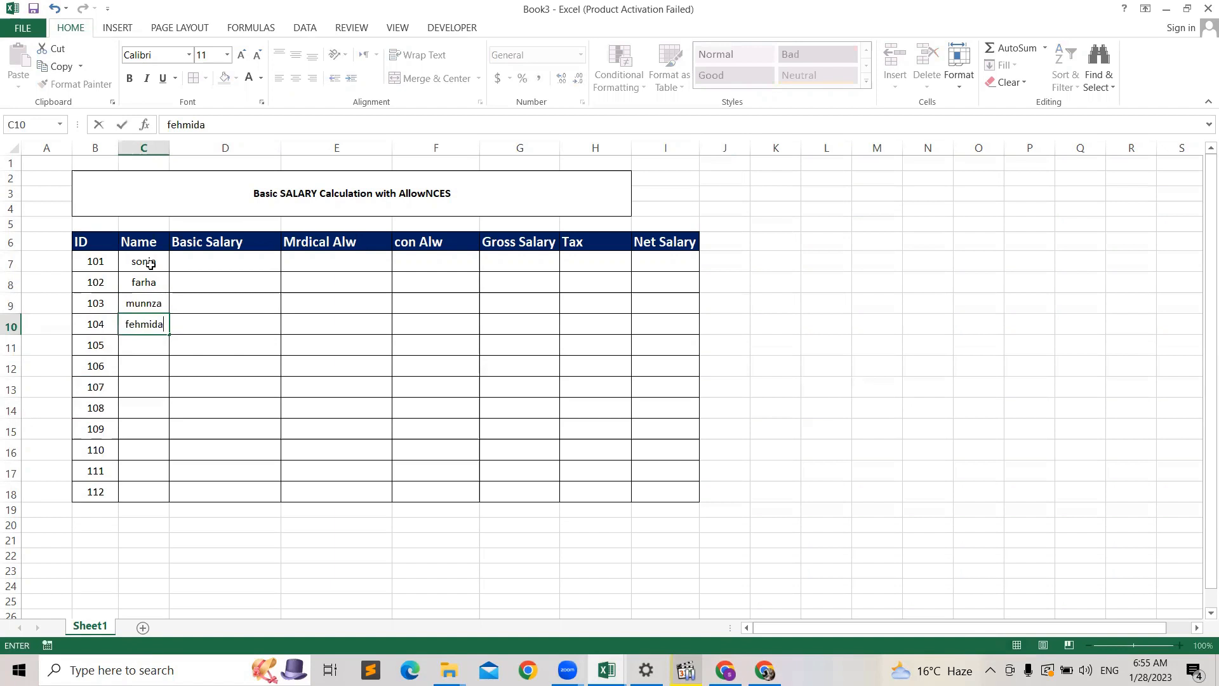
key("Return")
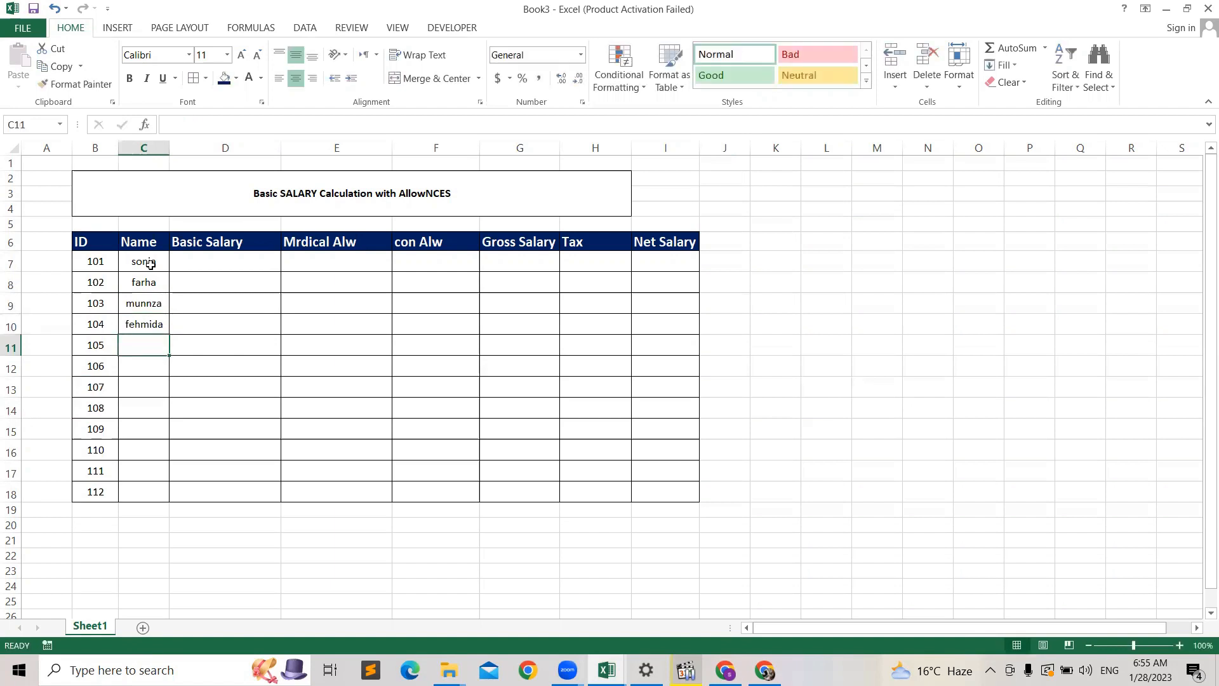
type("anni")
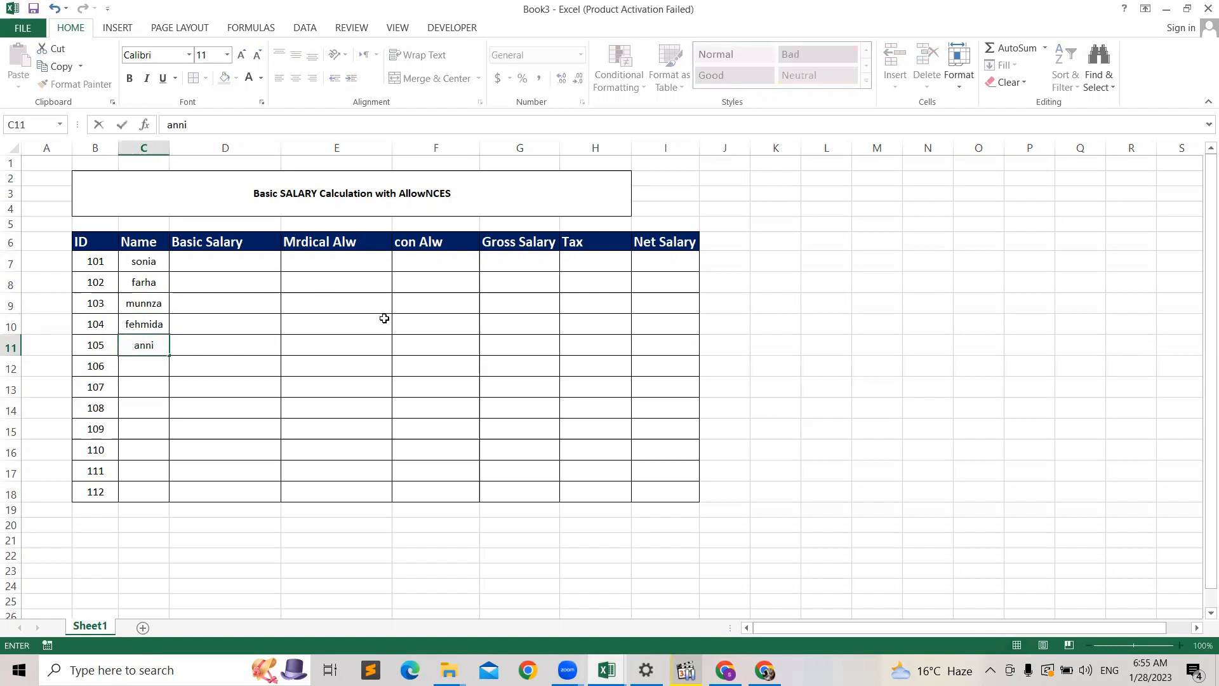
left_click(414, 391)
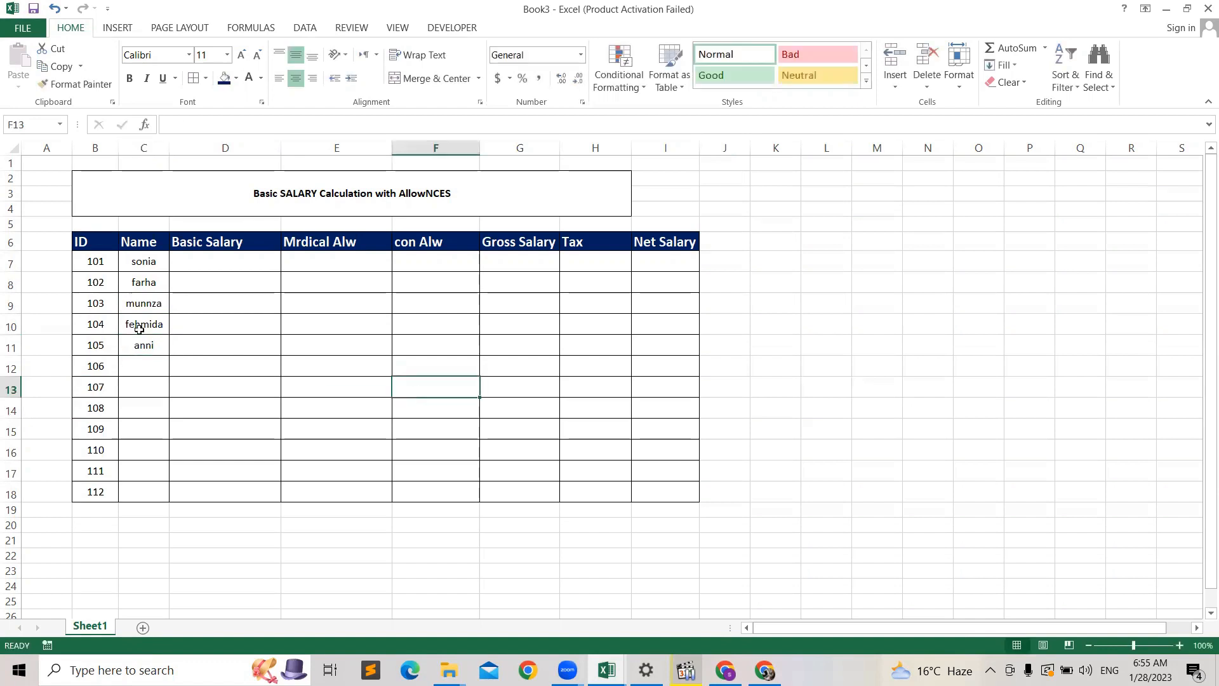
- Clear the unused IDs 106 through 112 from cells B12:B18
left_click(230, 270)
left_click_drag(81, 367, 101, 485)
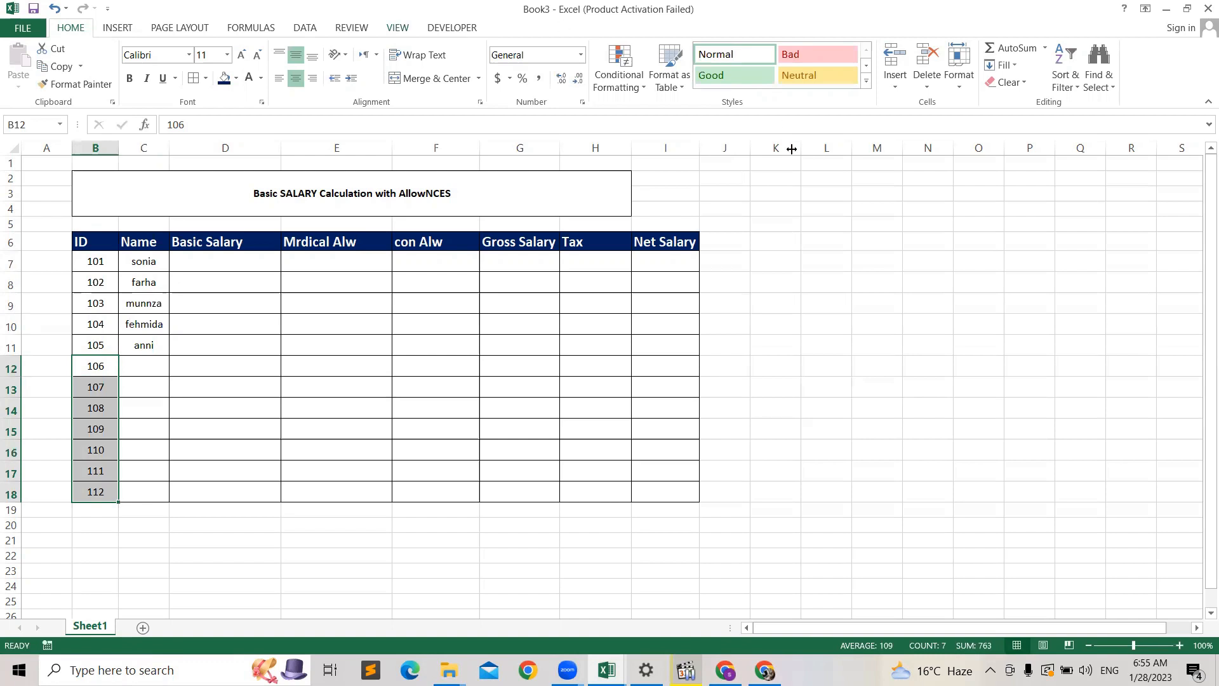
key("Delete")
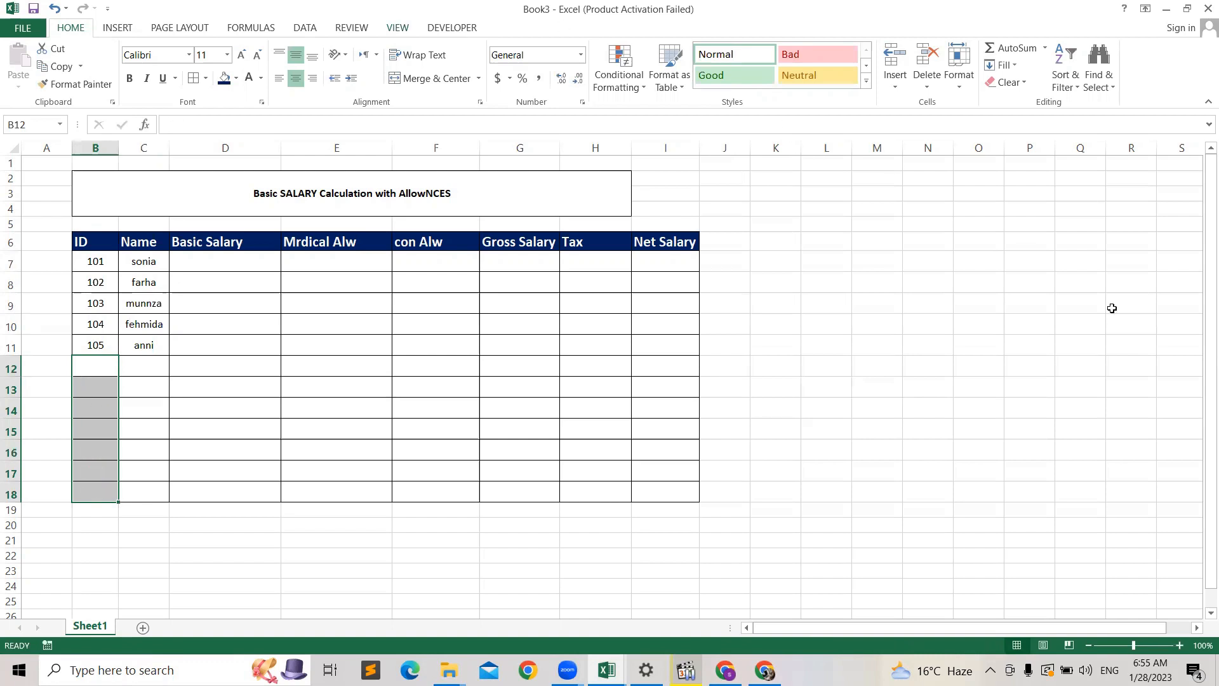
left_click(558, 379)
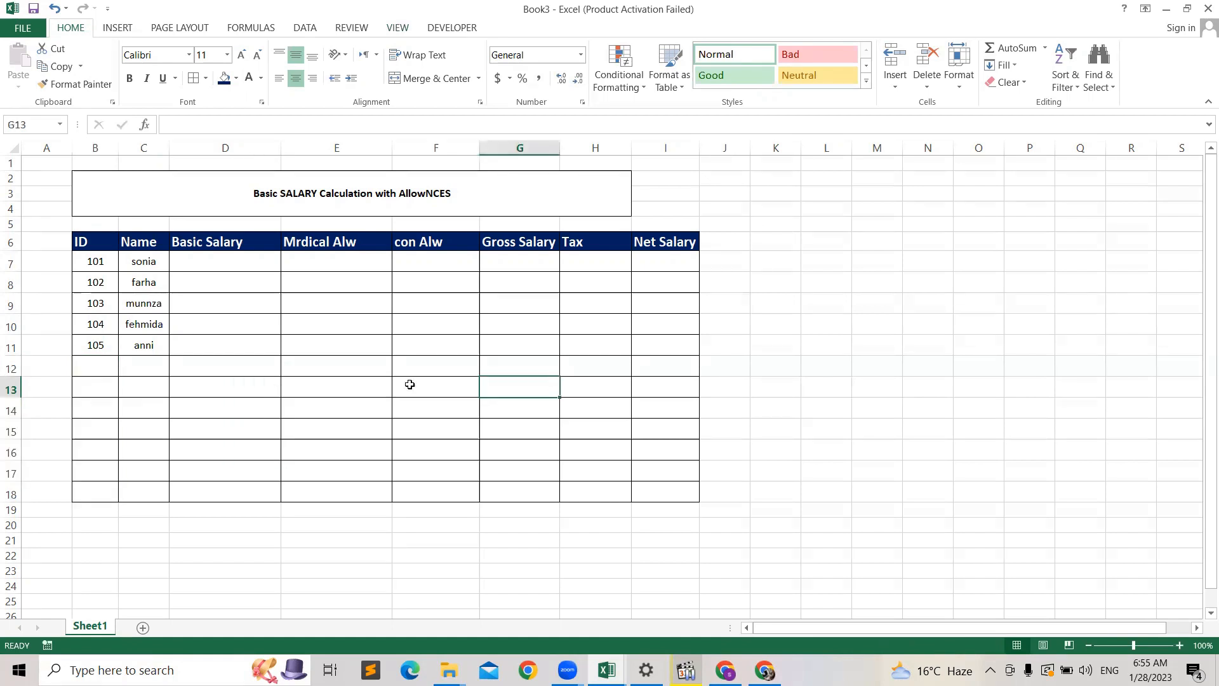
- Enter a basic salary of 9000 in D7 for employee ID 101
left_click(229, 264)
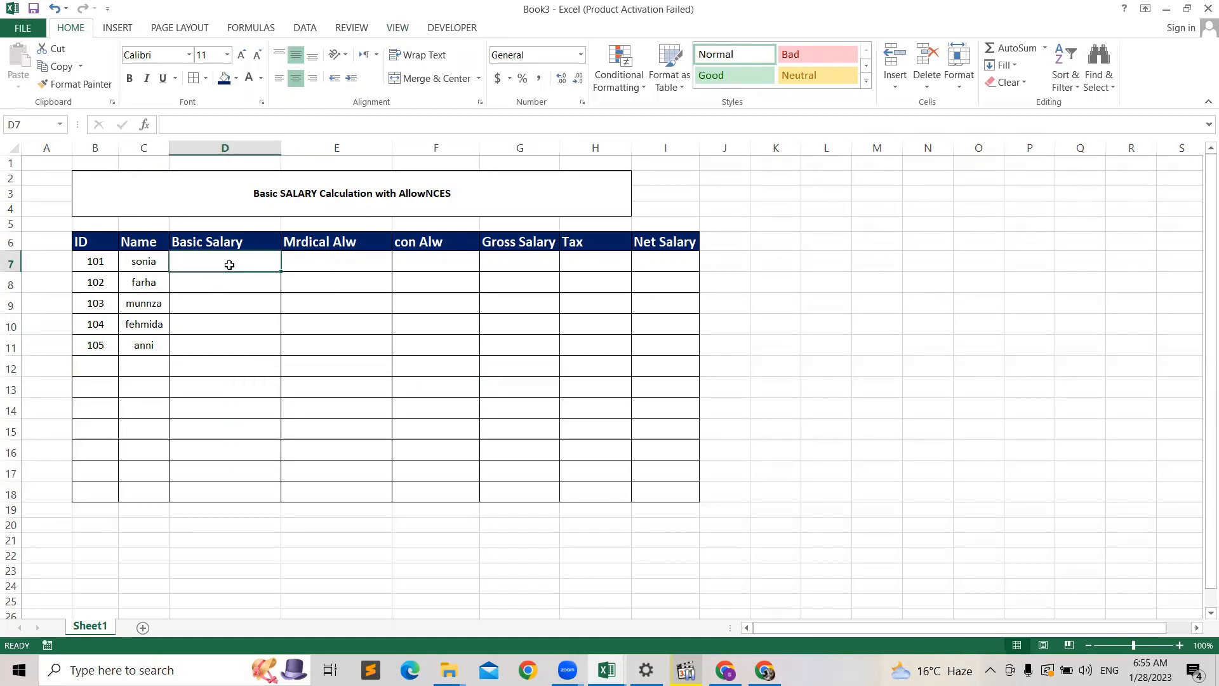
type("3000")
key("BackSpace")
key("BackSpace")
key("BackSpace")
key("BackSpace")
type("9000")
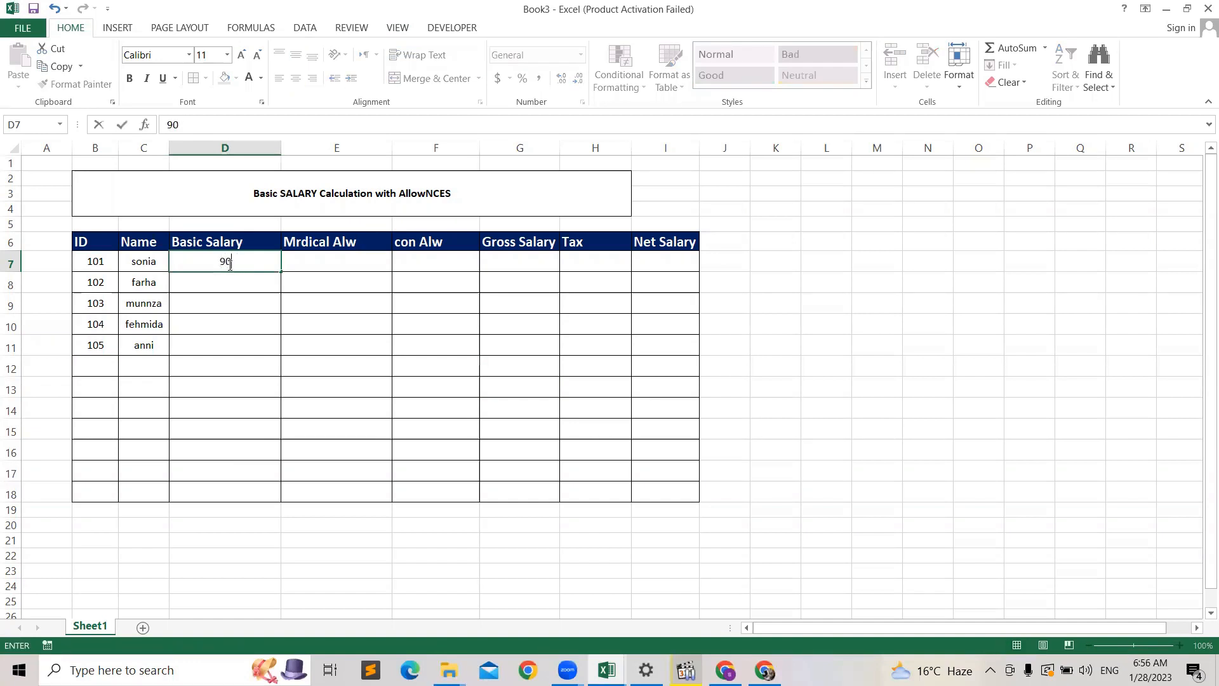
left_click(441, 450)
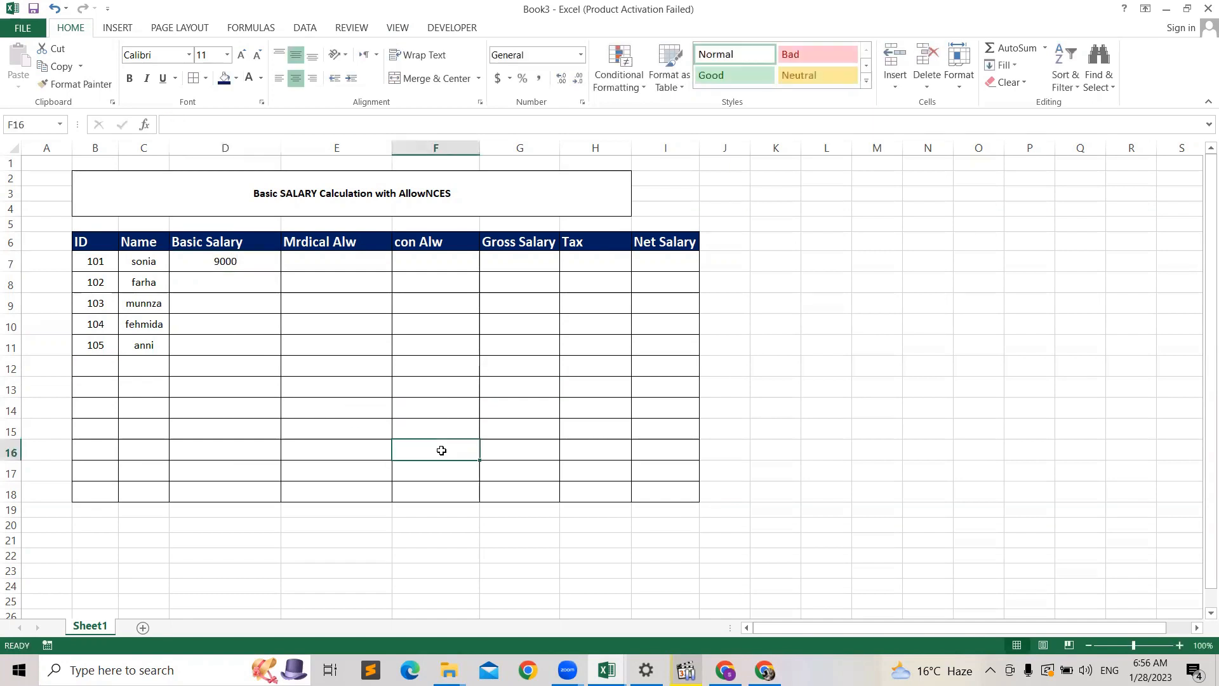
- Enter basic salaries of 20000, 35000, 40000 and 50000 in D8:D11 for IDs 102 through 105
left_click(262, 281)
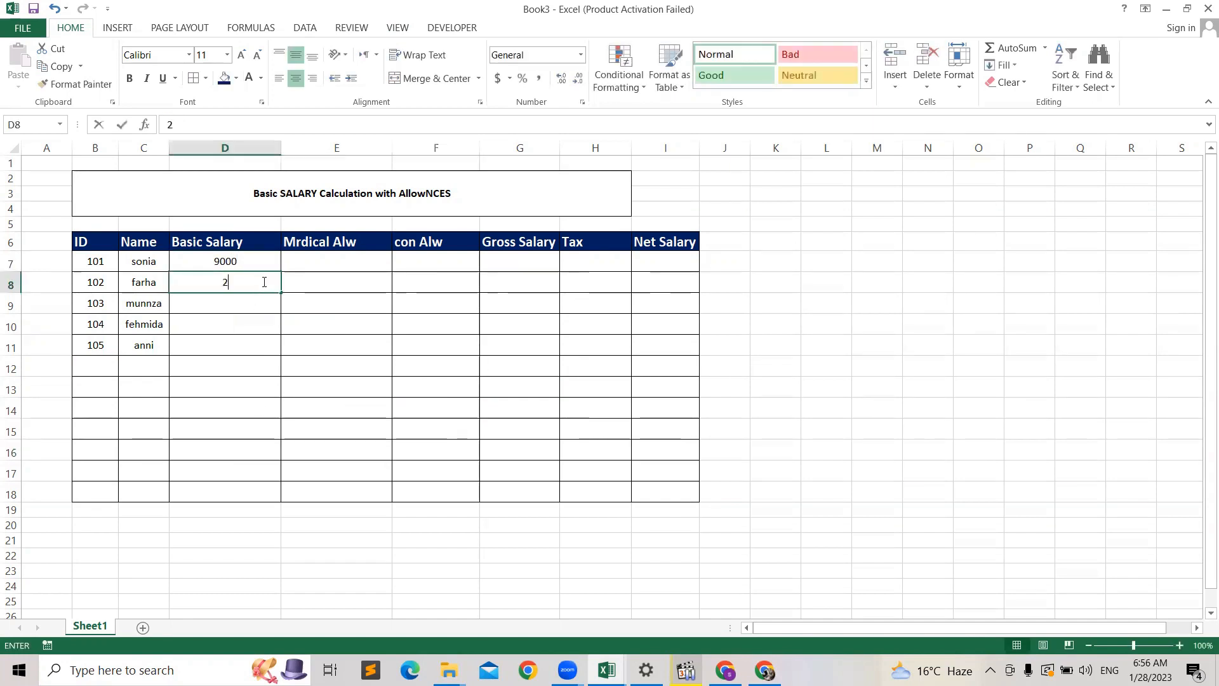
type("20000")
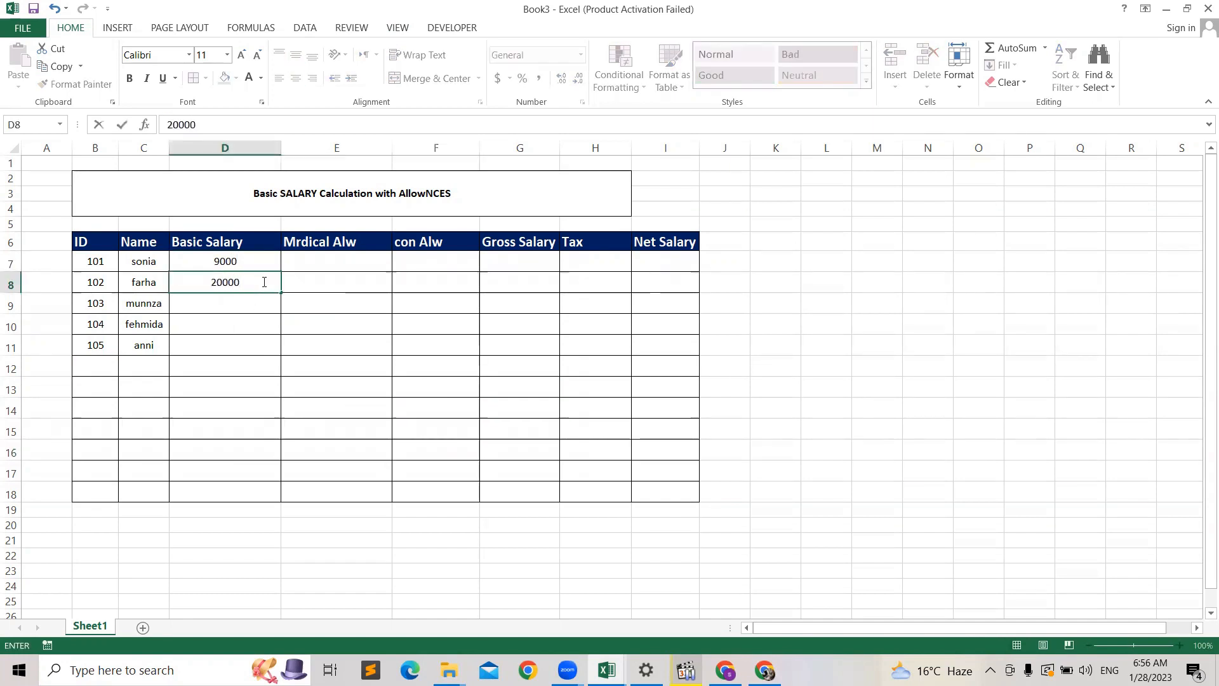
left_click(252, 316)
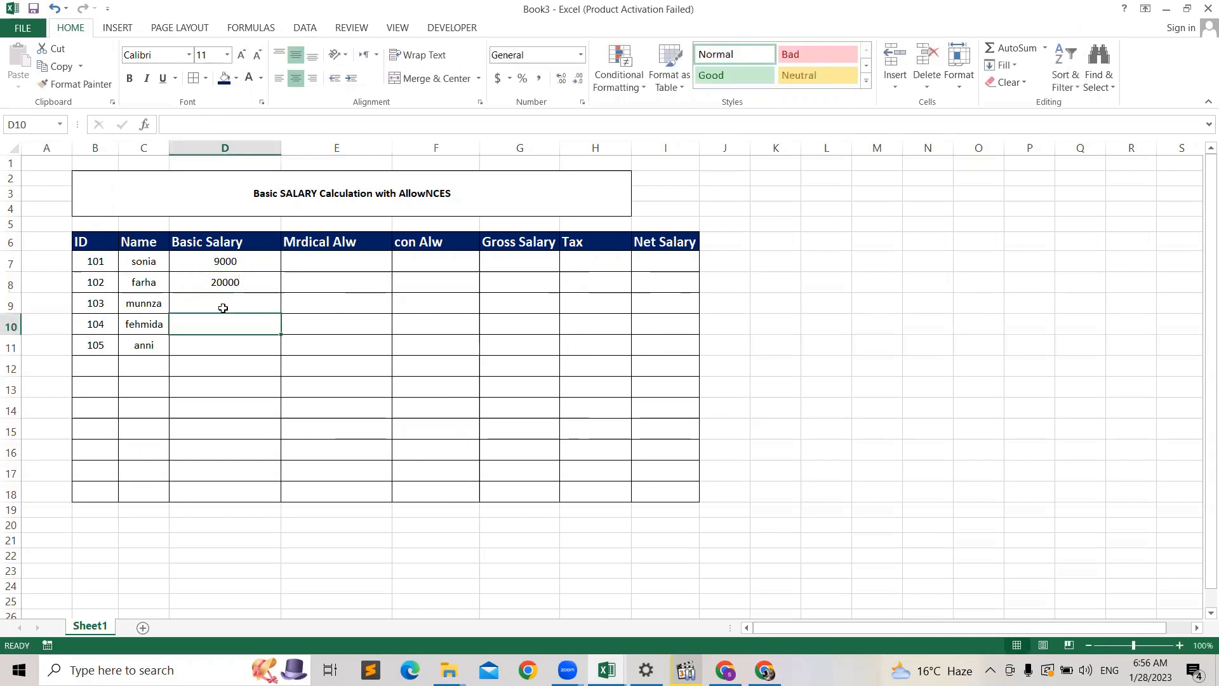
left_click(223, 308)
type("35000")
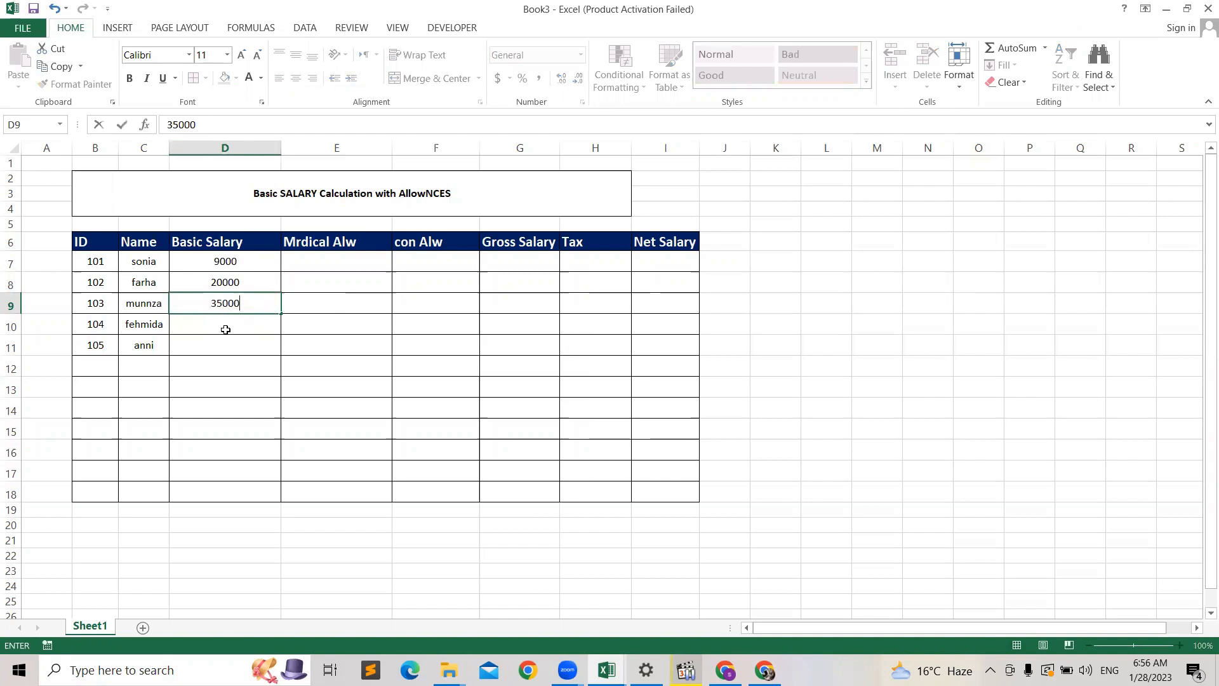
left_click(226, 330)
type("40000")
left_click(244, 344)
type("50000")
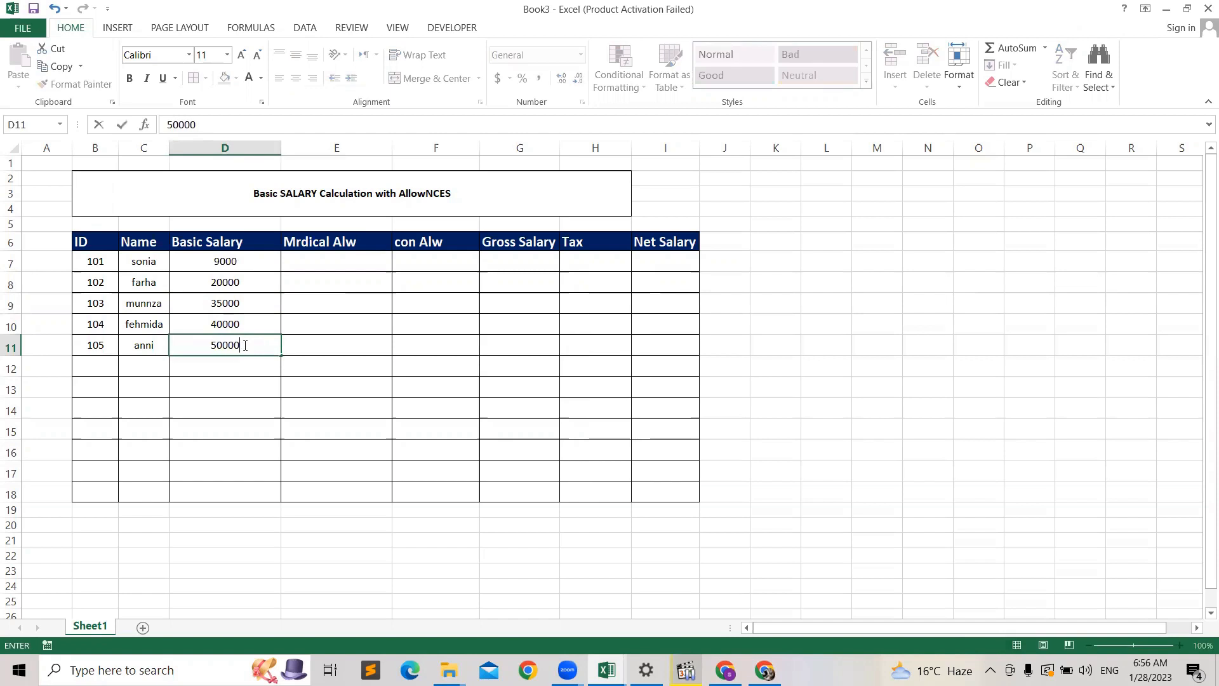
left_click(584, 363)
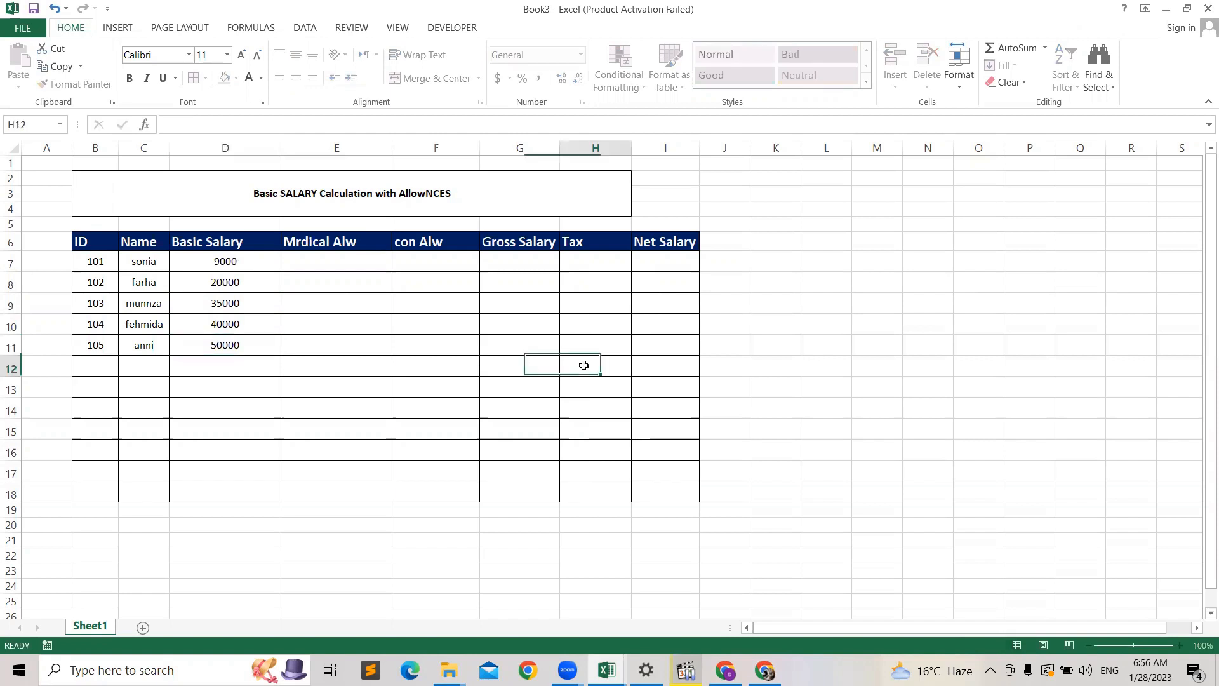
- Auto-fit the width of the Basic Salary column to its contents
double_click(282, 140)
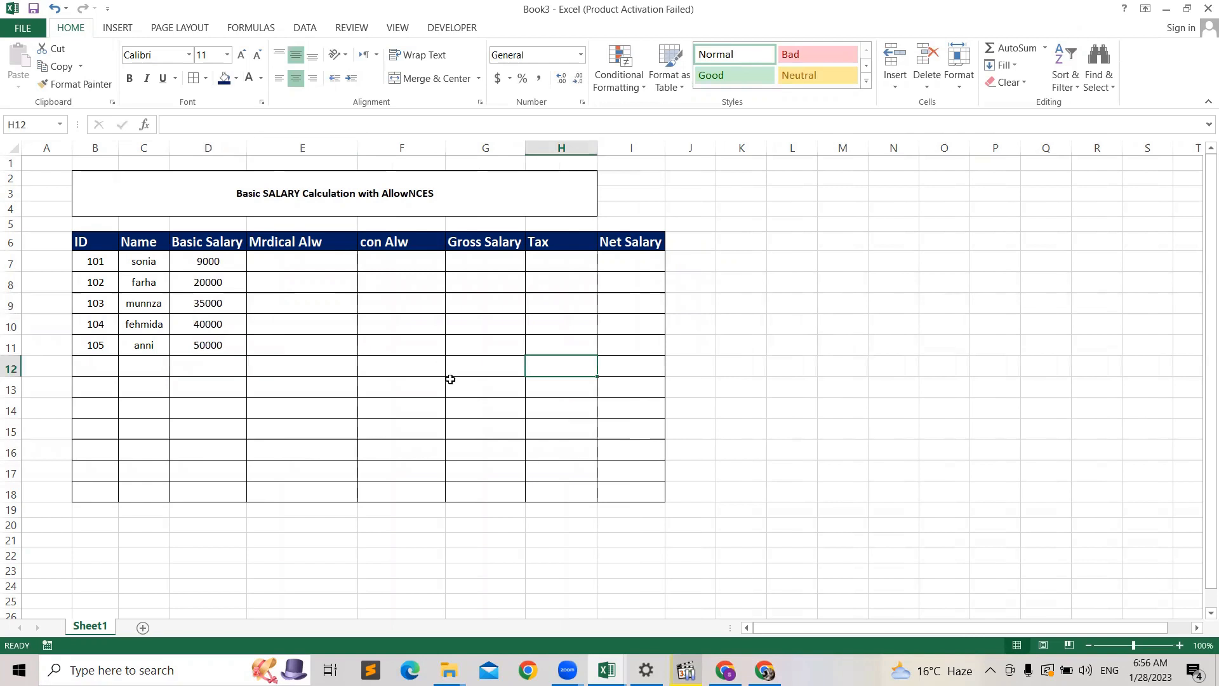
left_click(400, 498)
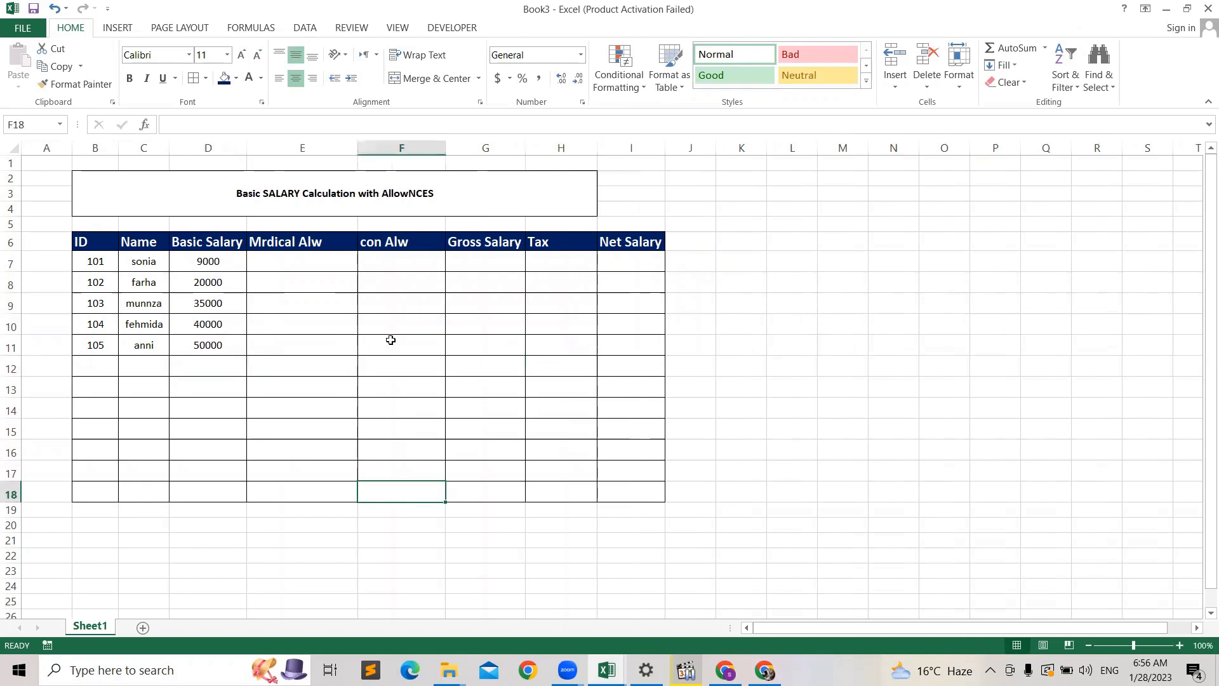
left_click(315, 265)
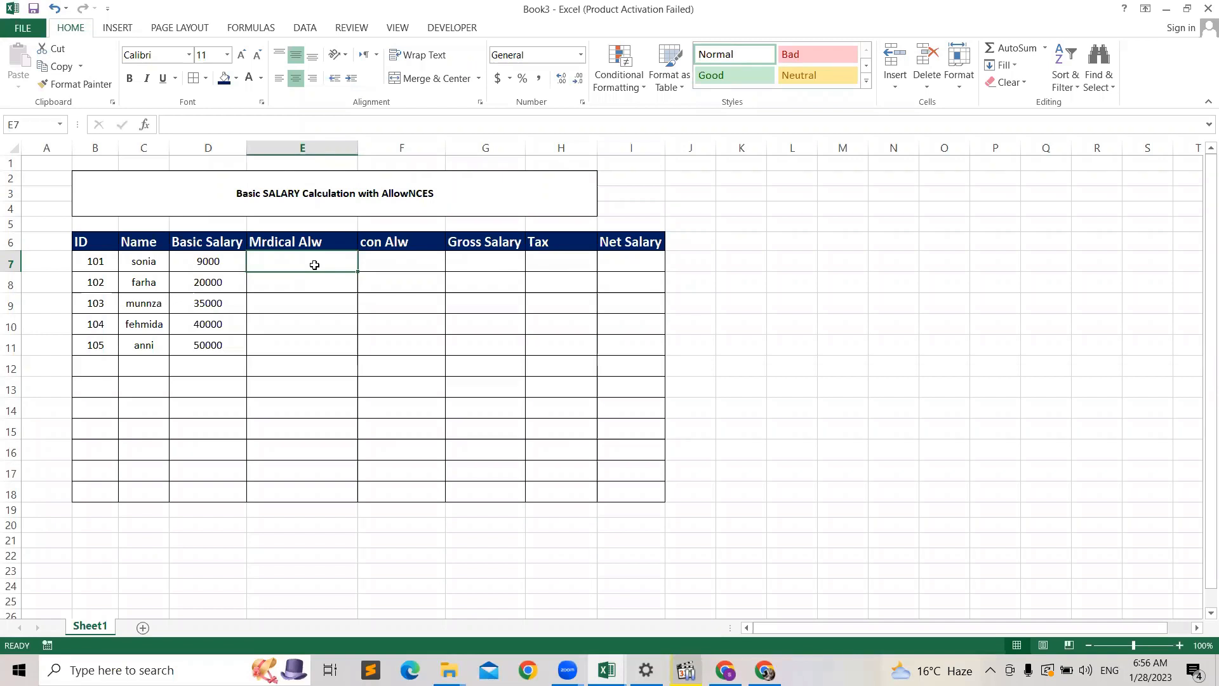
left_click(554, 402)
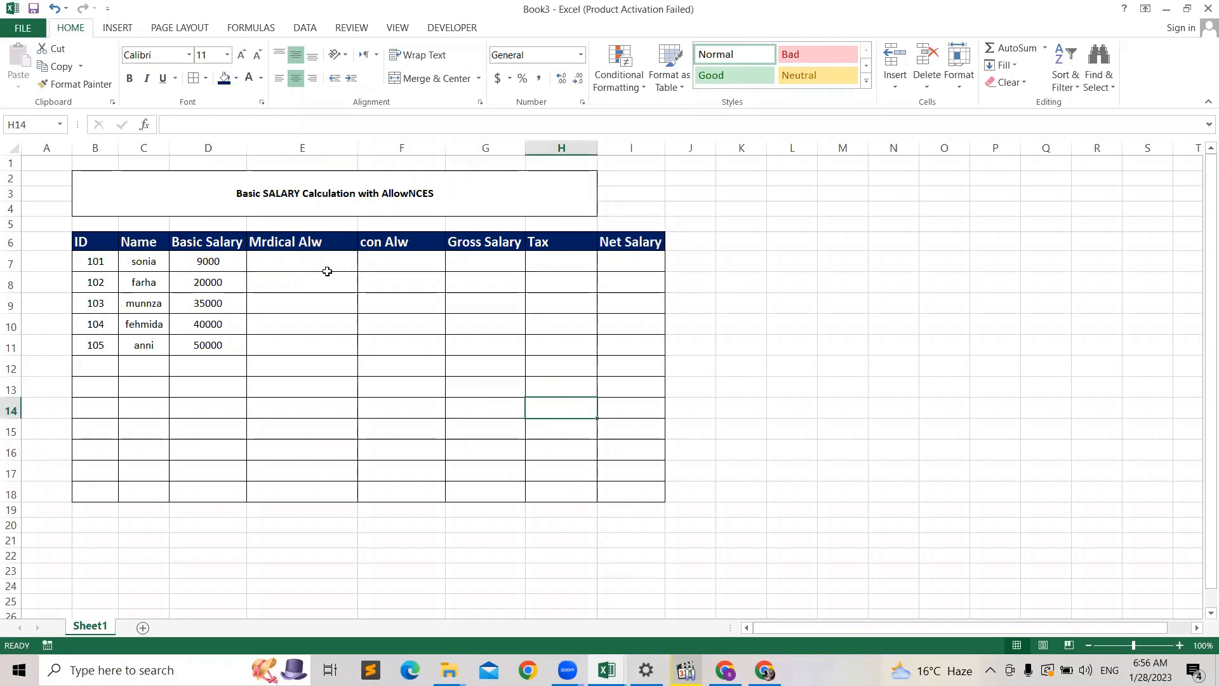
left_click(327, 272)
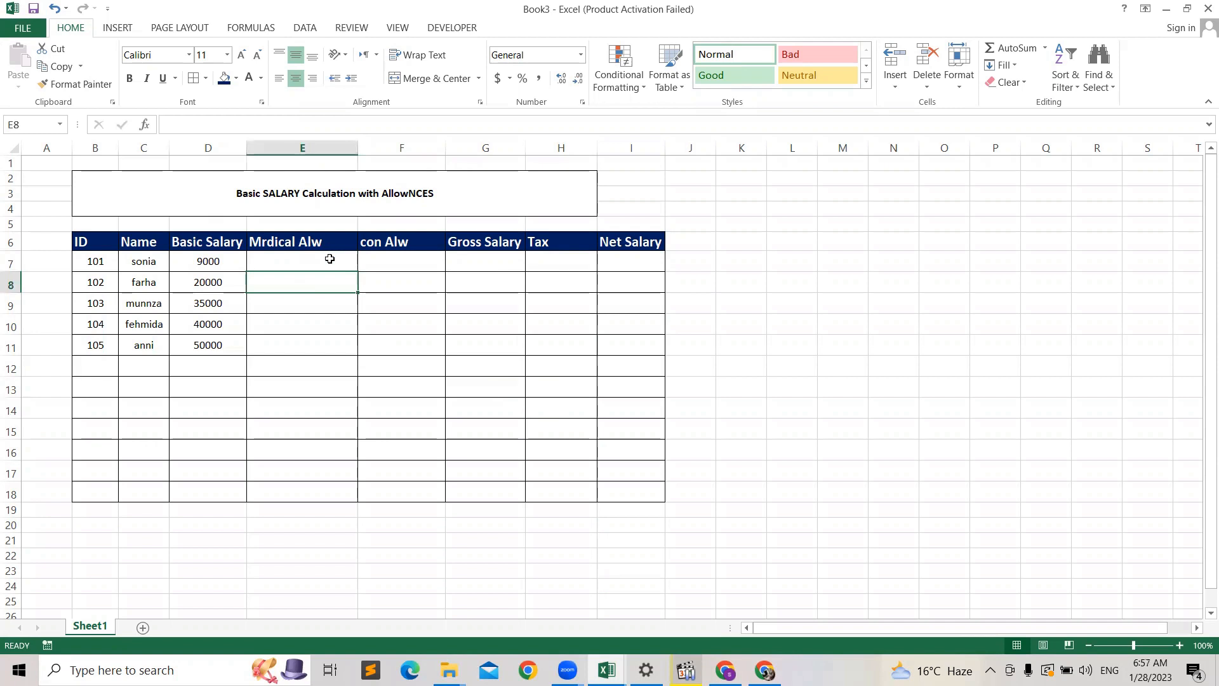
left_click(330, 259)
type("=if")
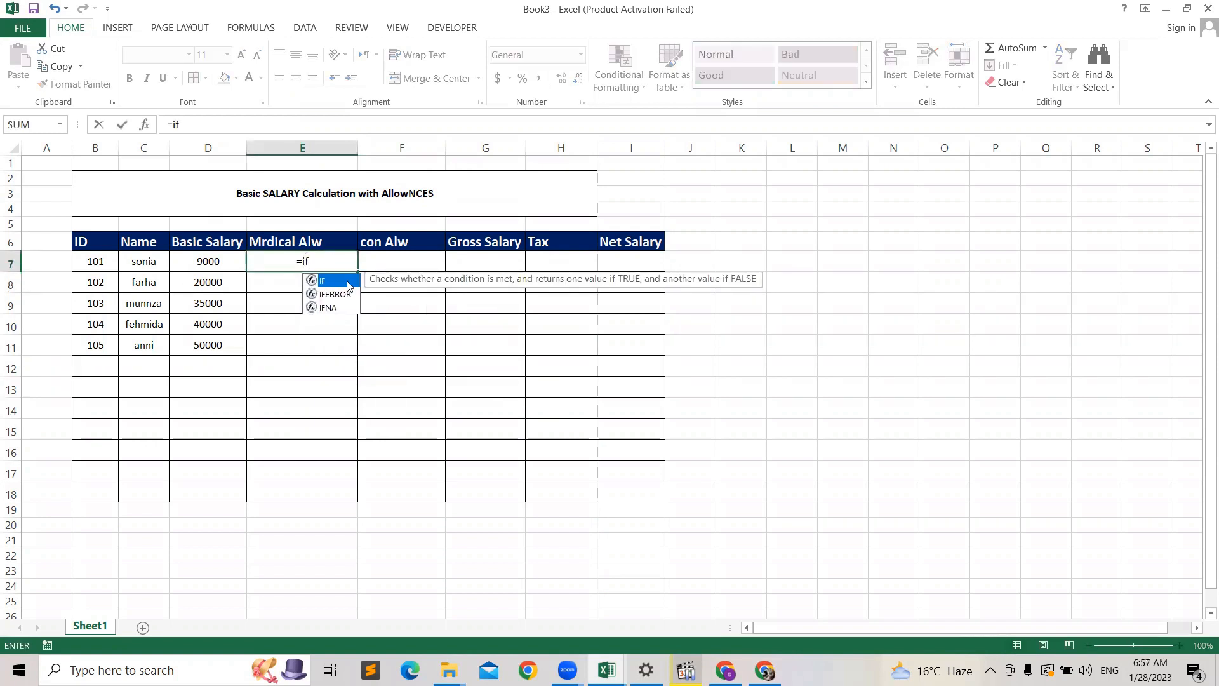
double_click(348, 285)
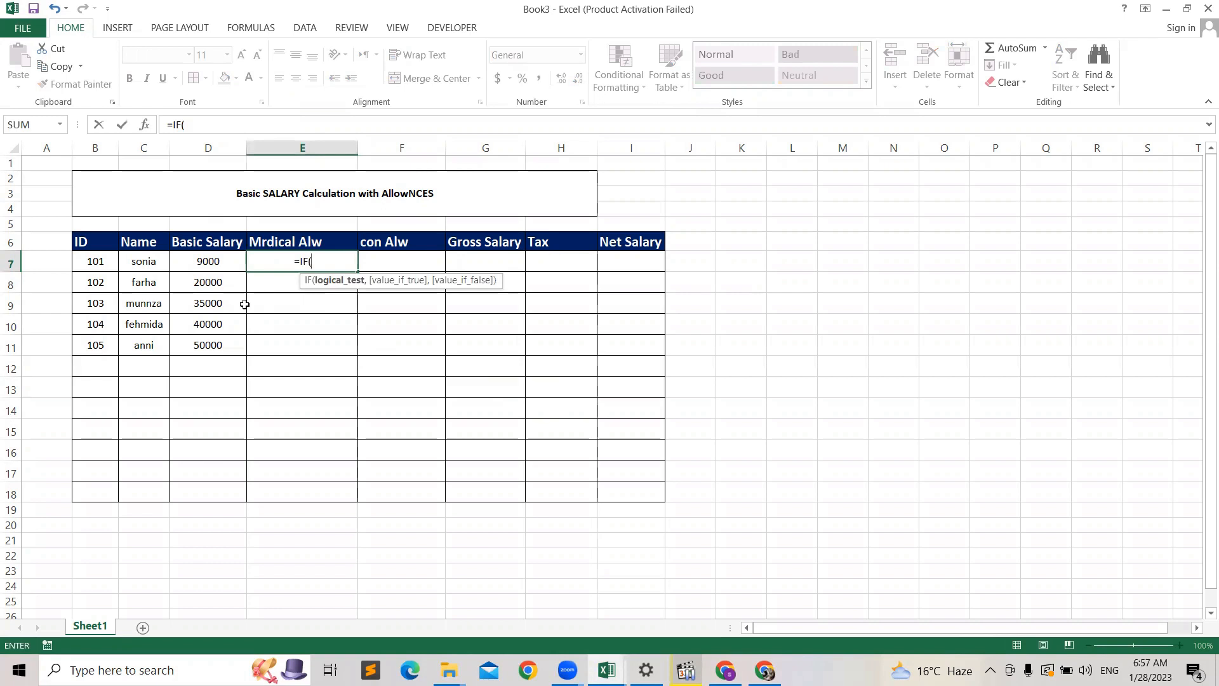
left_click(203, 263)
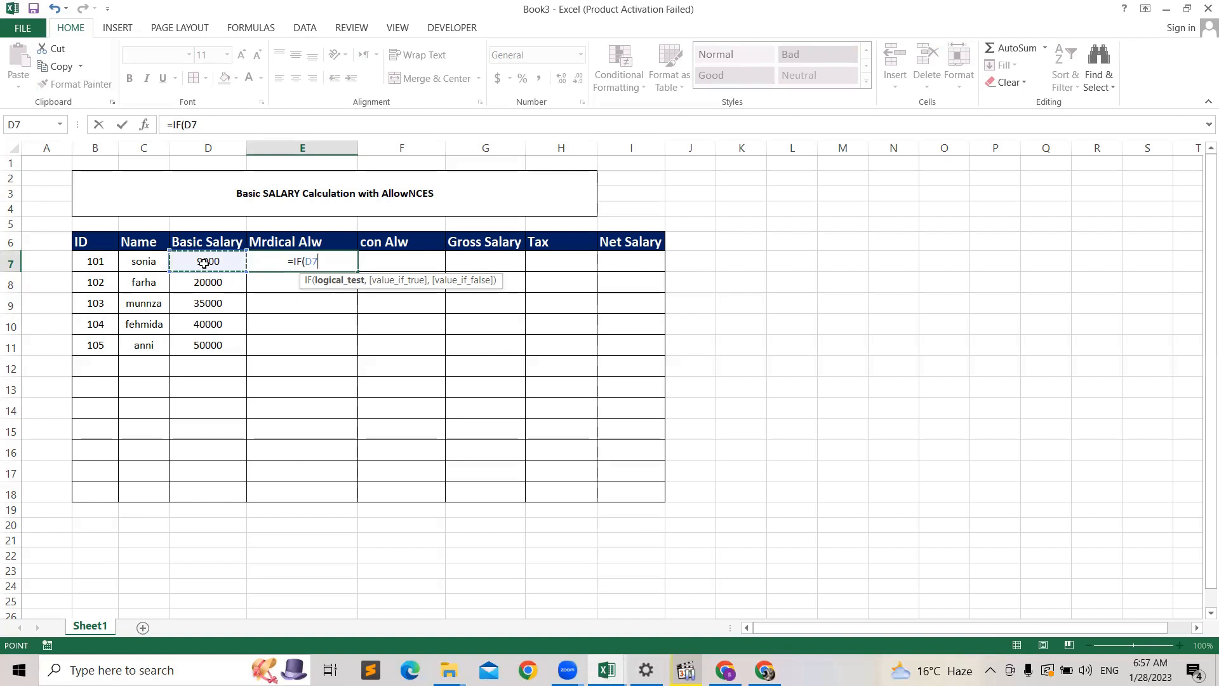
type("<10")
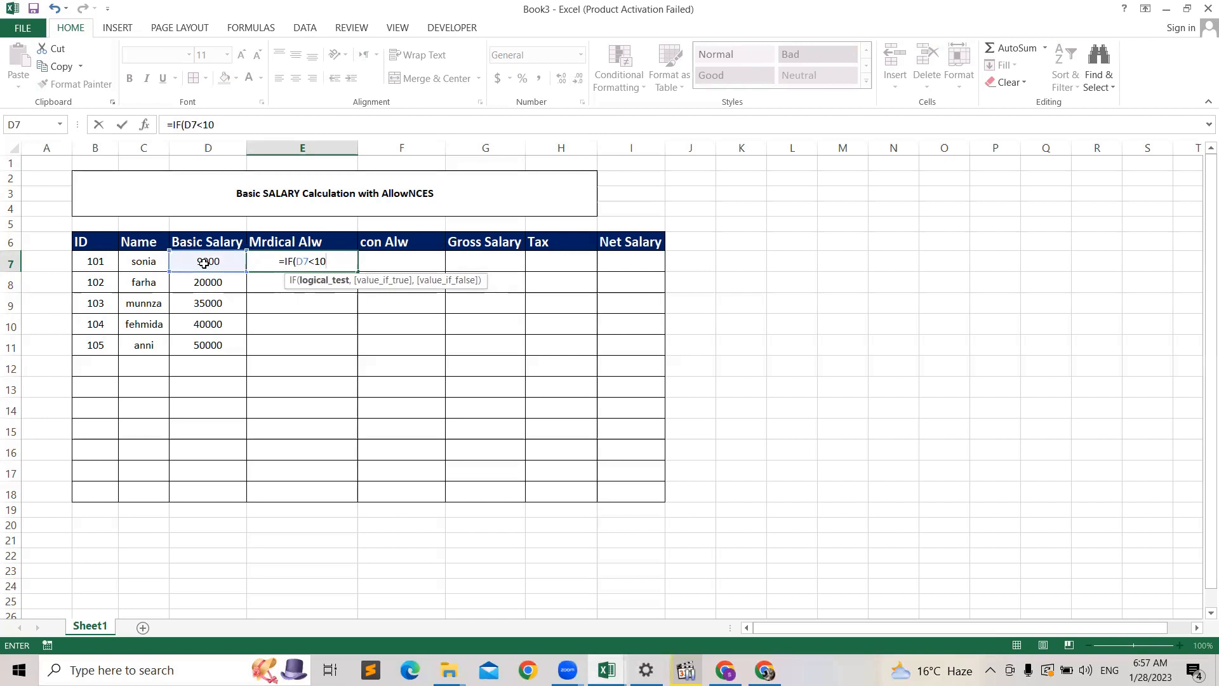
type("000")
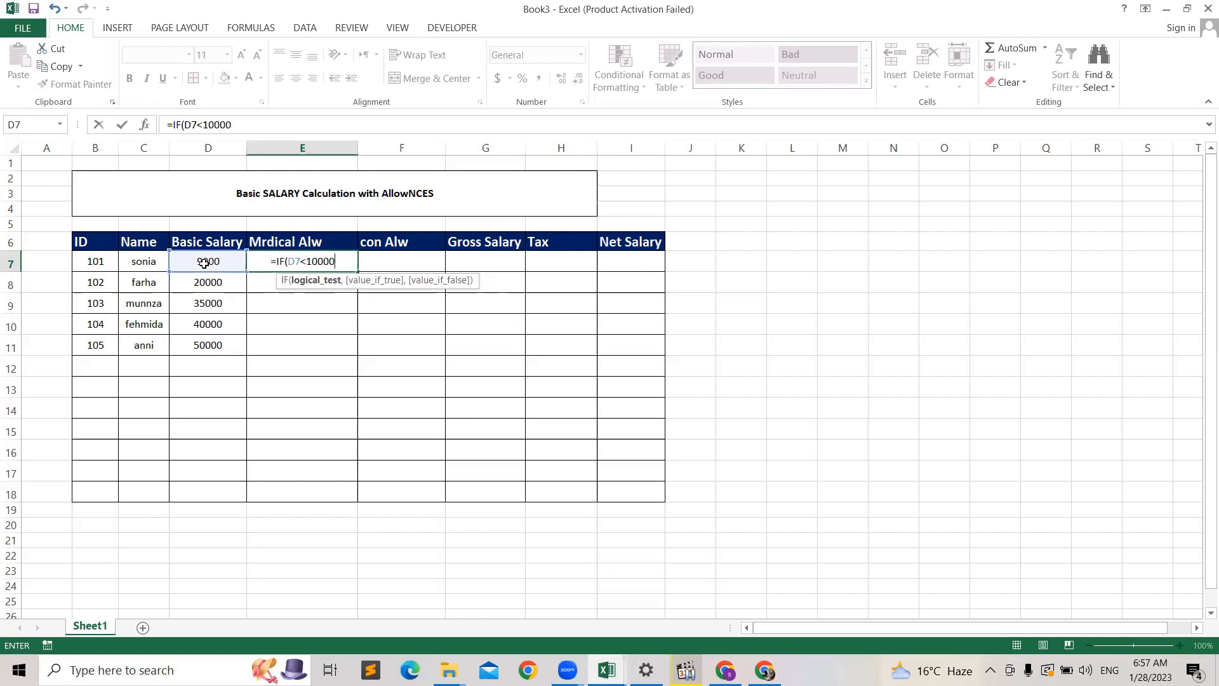
type(",")
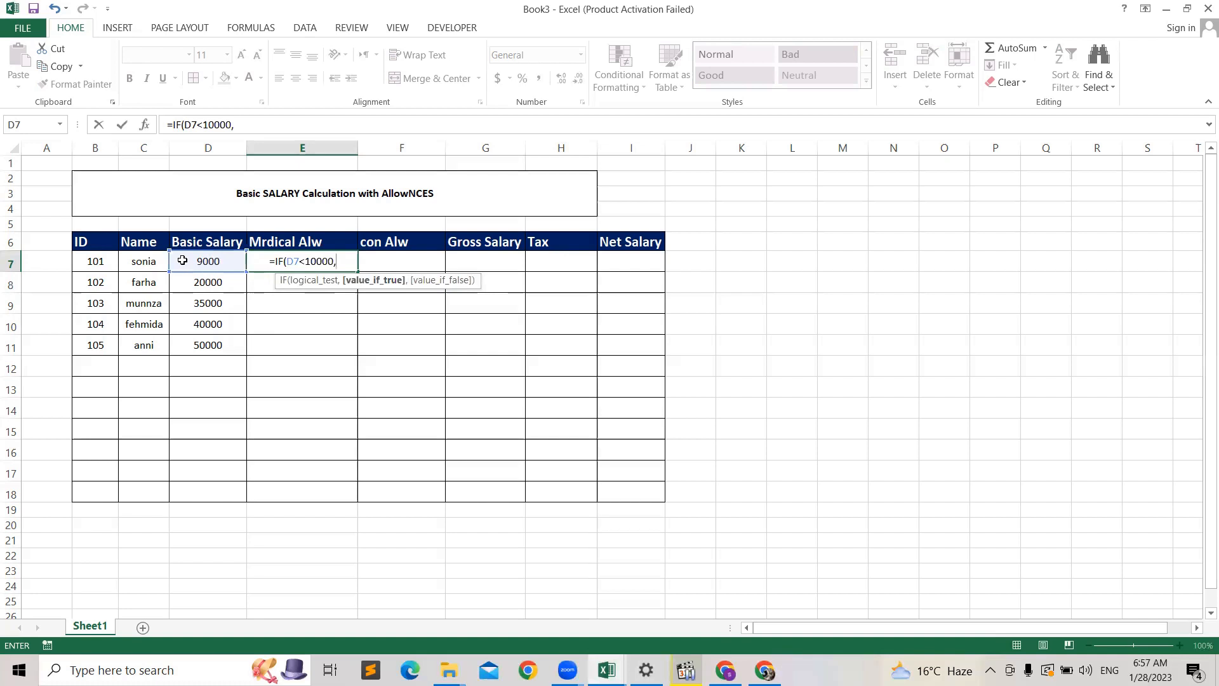
left_click(203, 265)
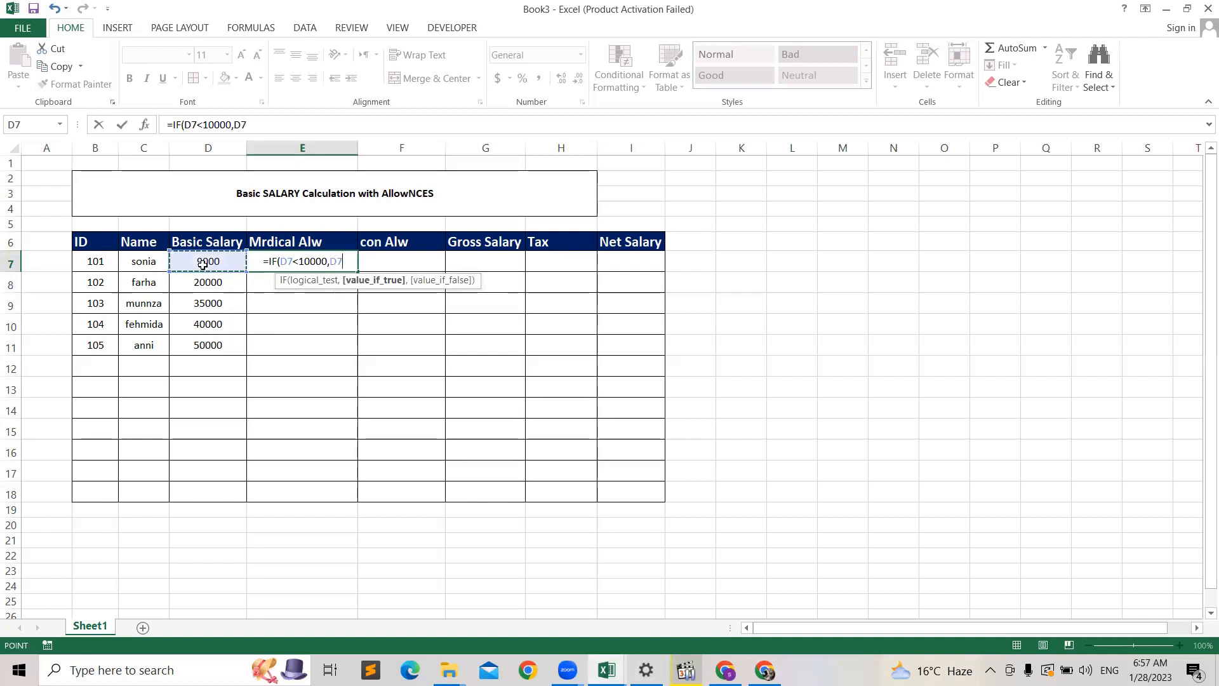
type("*")
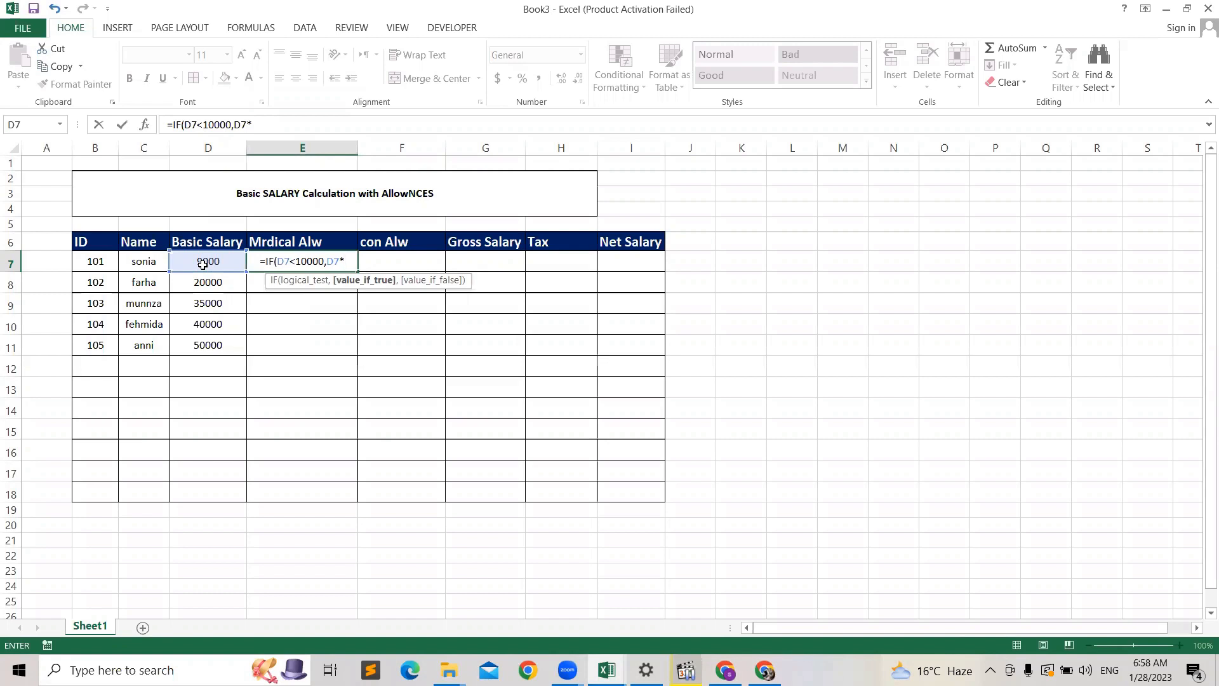
type("5")
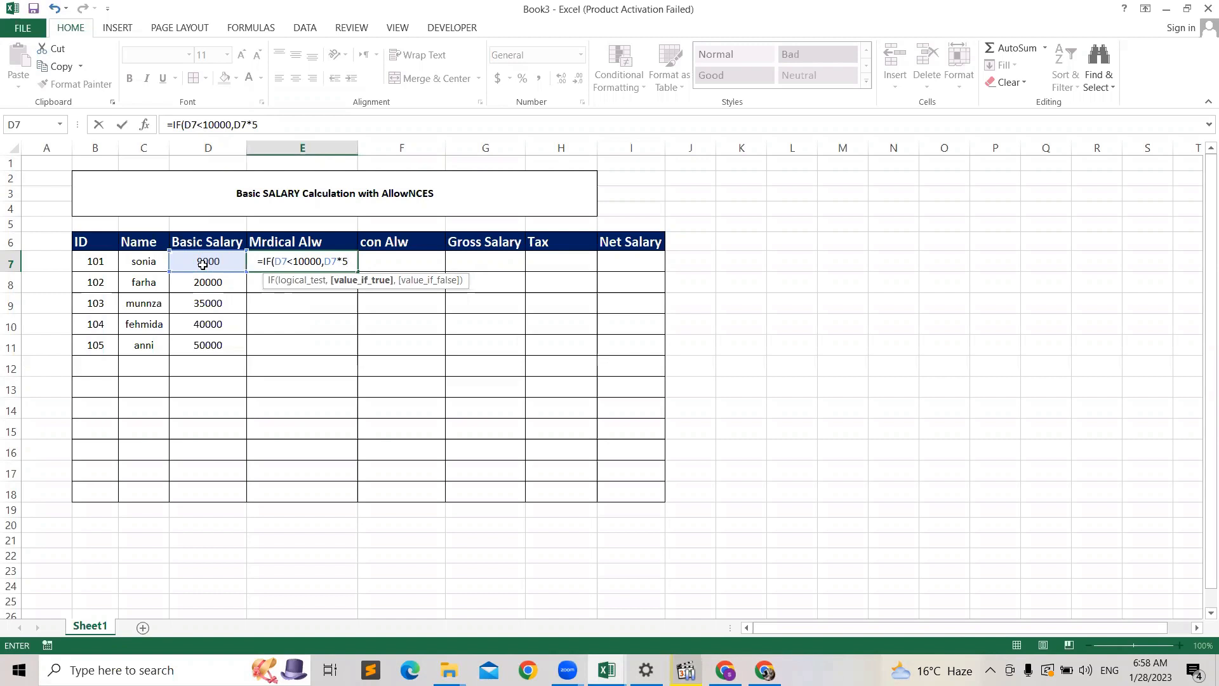
type("%")
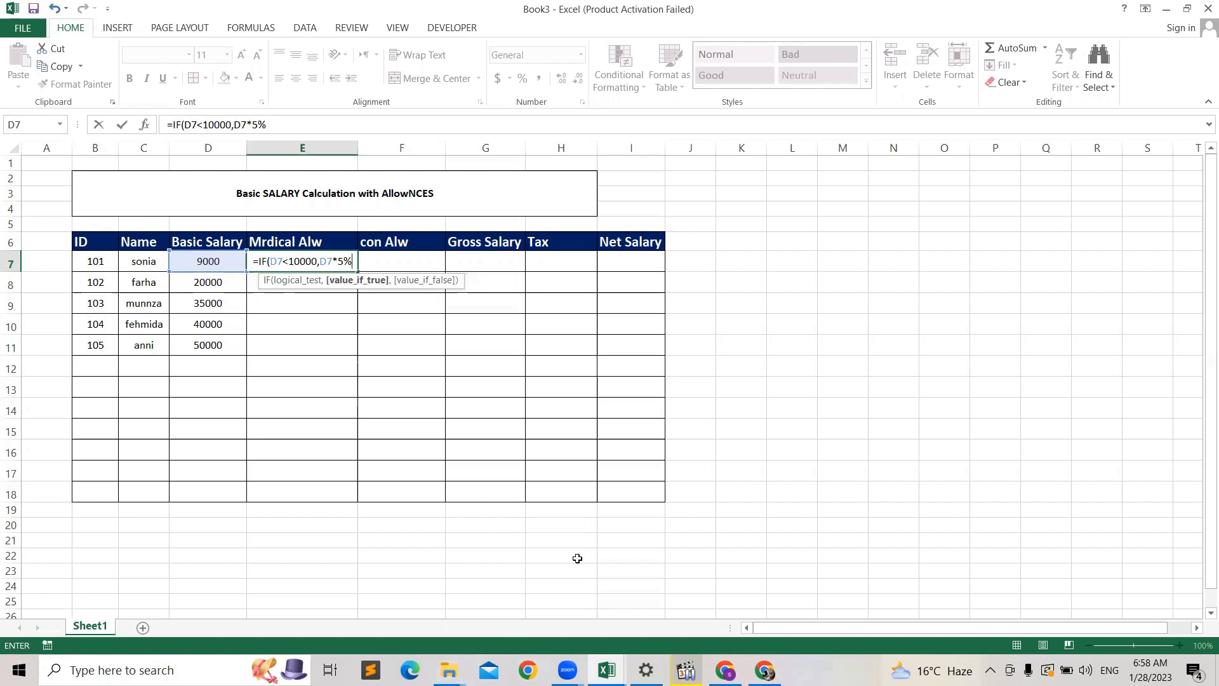
key("BackSpace")
key("BackSpace")
key("BackSpace")
key("BackSpace")
key("BackSpace")
key("BackSpace")
key("BackSpace")
key("BackSpace")
key("BackSpace")
key("BackSpace")
key("BackSpace")
key("BackSpace")
key("BackSpace")
key("BackSpace")
key("BackSpace")
key("BackSpace")
key("BackSpace")
key("BackSpace")
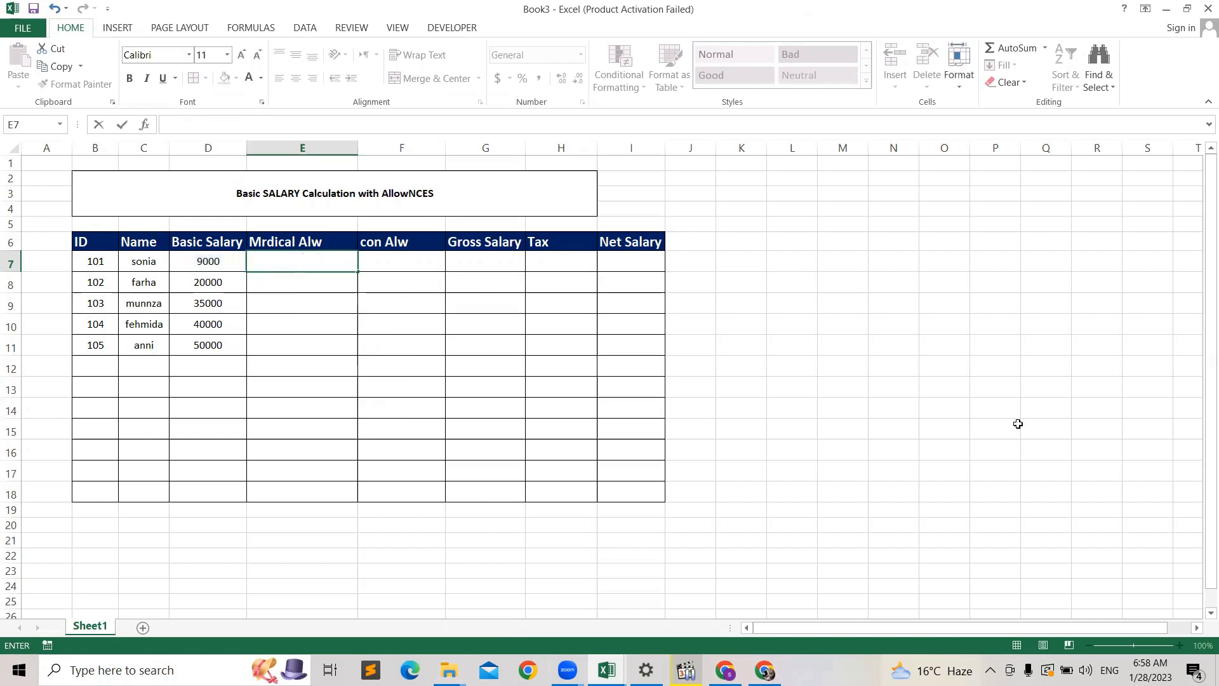
left_click(1018, 424)
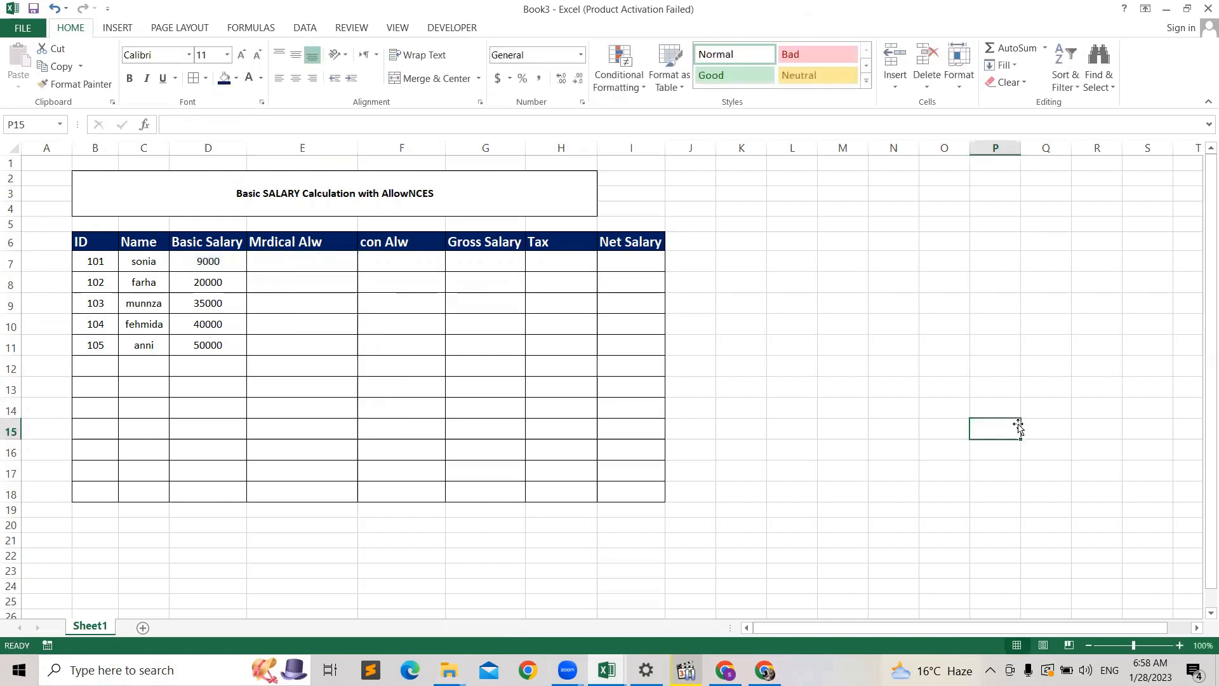
left_click(303, 260)
type("=")
key("Escape")
- Change the basic salary of employee ID 101 in D7 to 11000
left_click(211, 262)
type("11000")
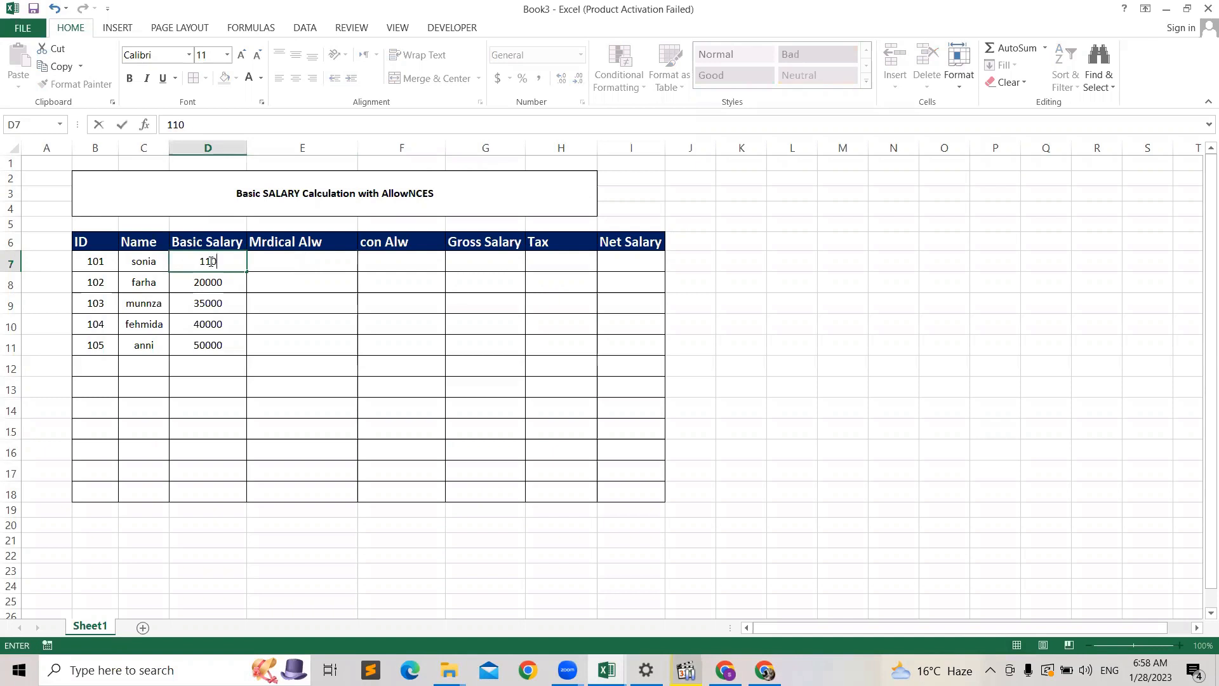
left_click(740, 374)
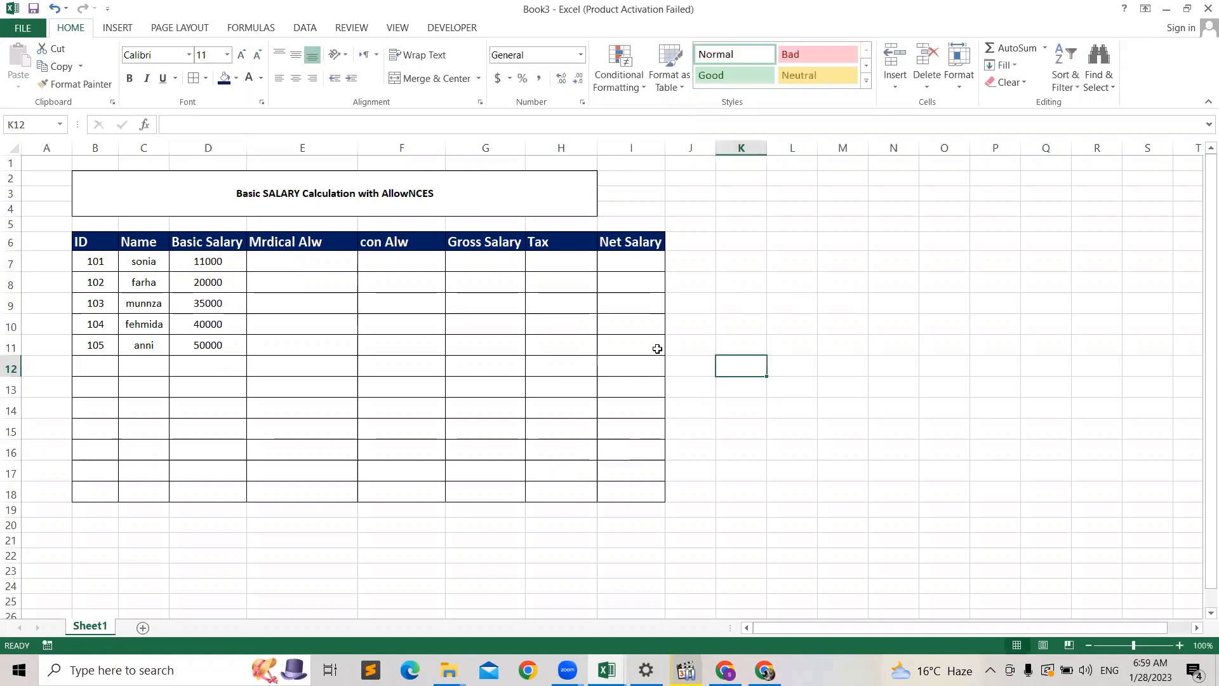
- Begin an IF formula in E7 for the medical allowance with the logical test D7>10000
left_click(307, 261)
type("=")
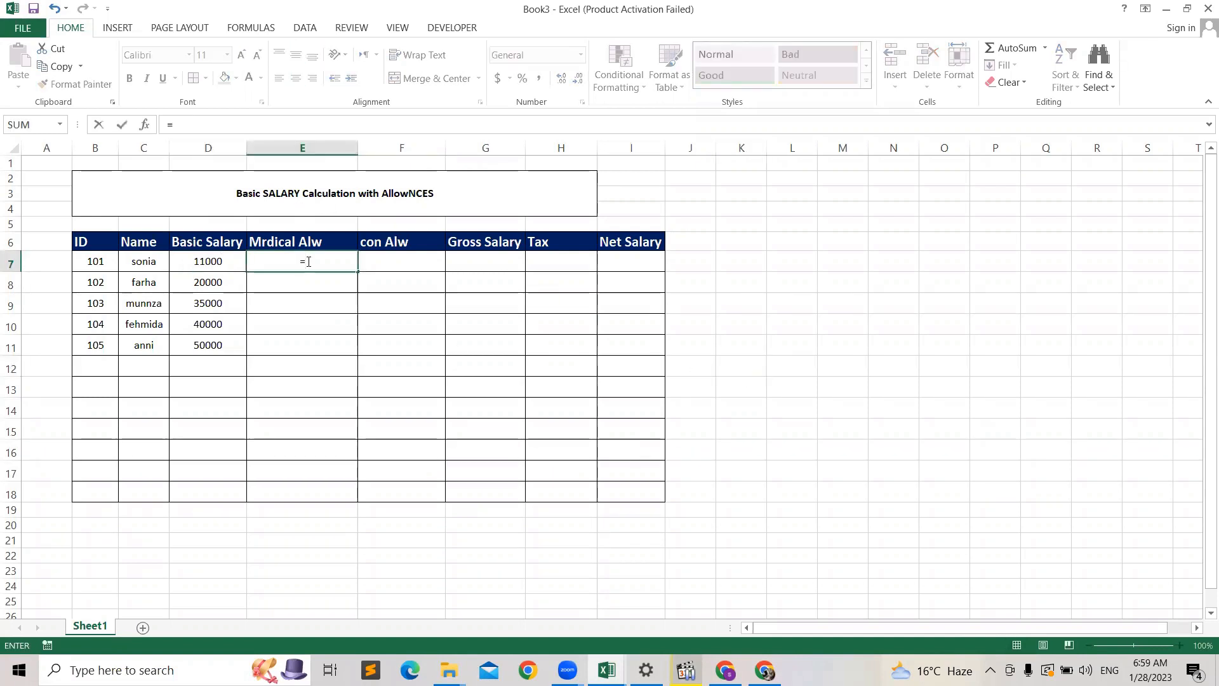
type("if")
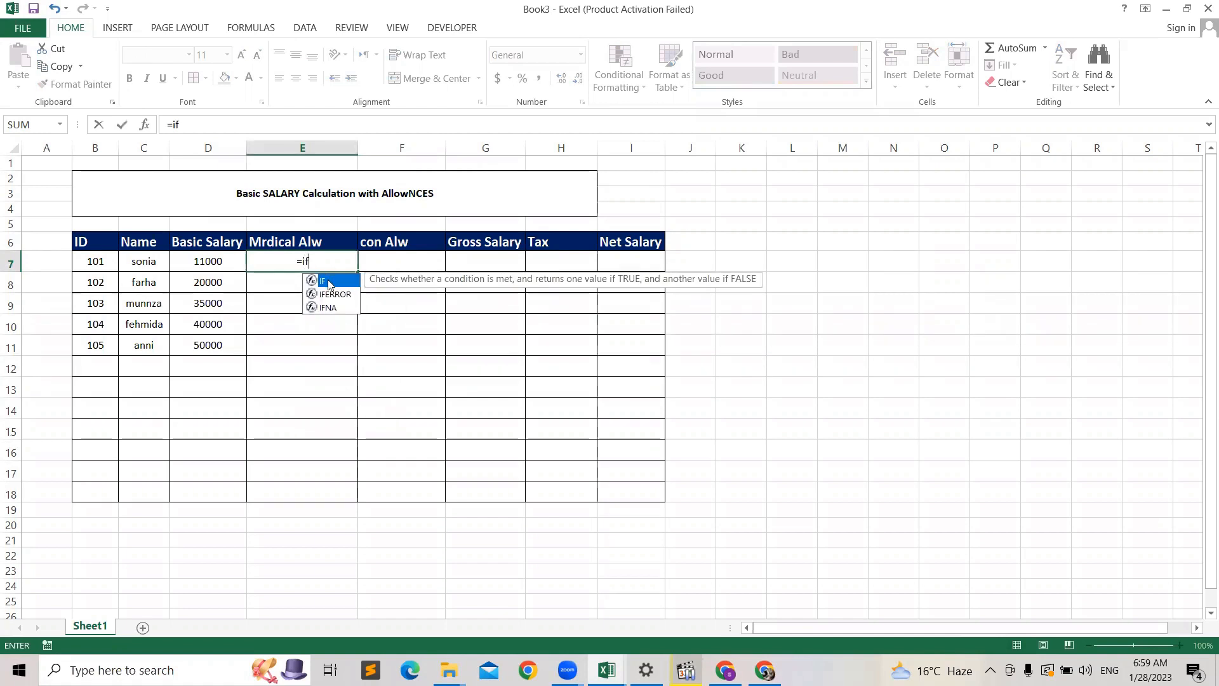
double_click(331, 281)
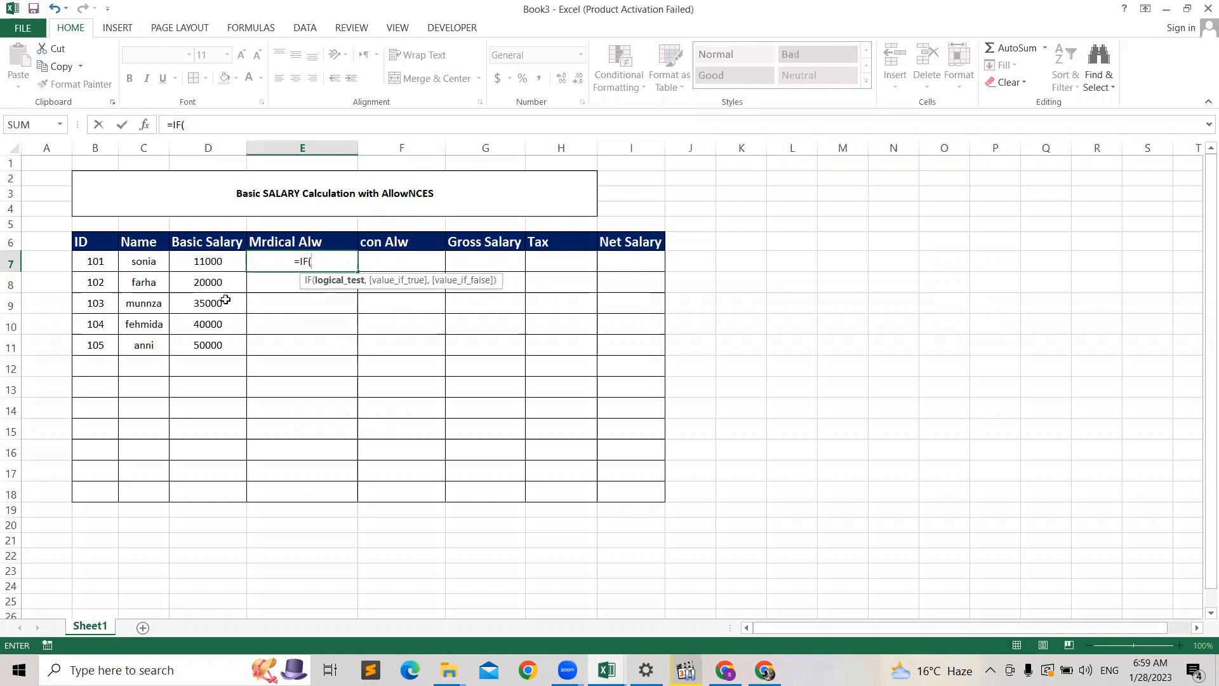
left_click(202, 259)
type(">")
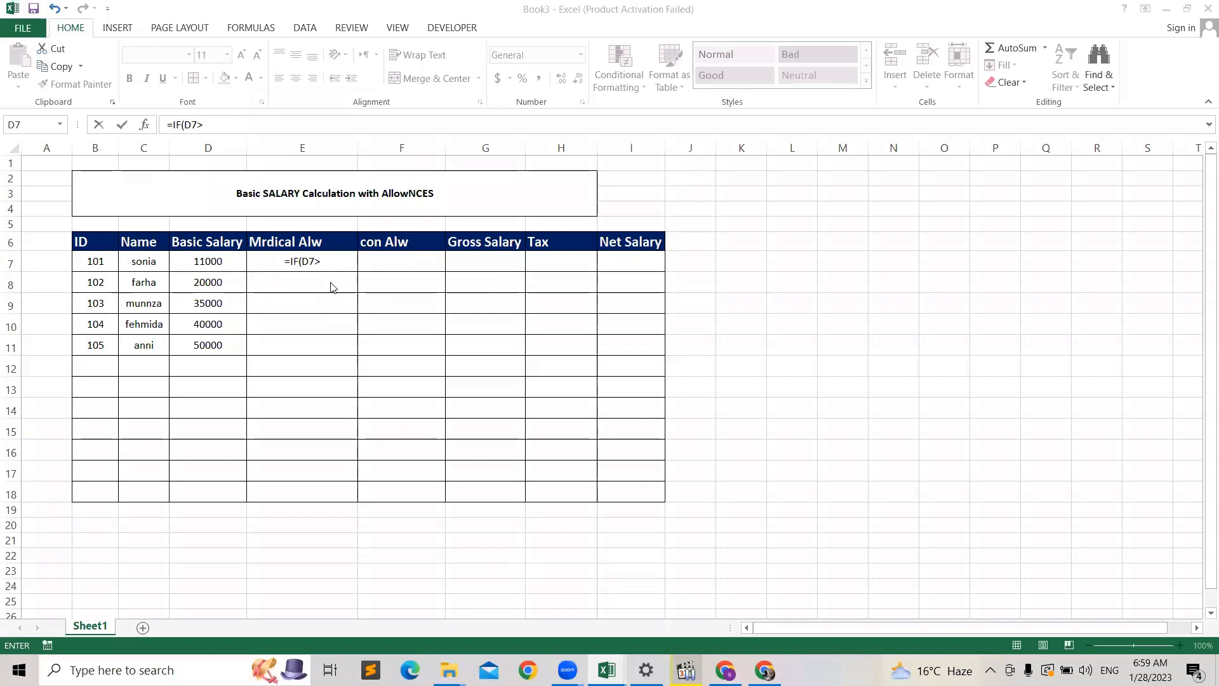
left_click(331, 256)
type("10000")
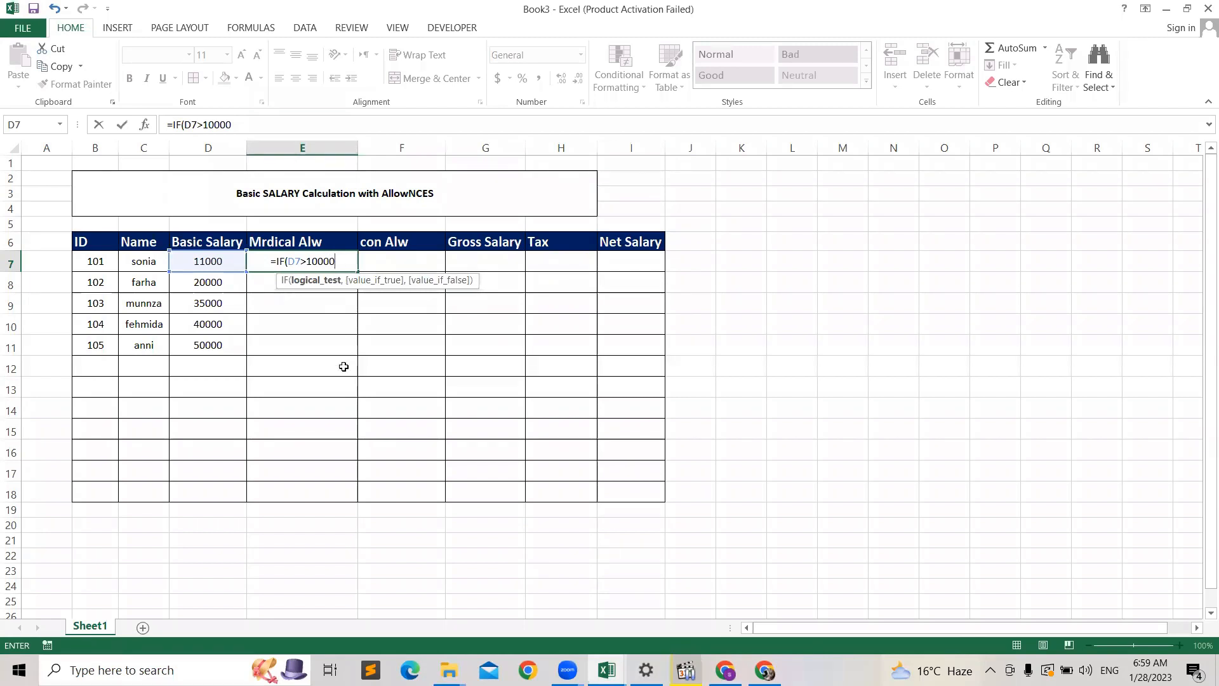
- Give the IF formula in E7 the value-if-true argument D7*5%
type(",")
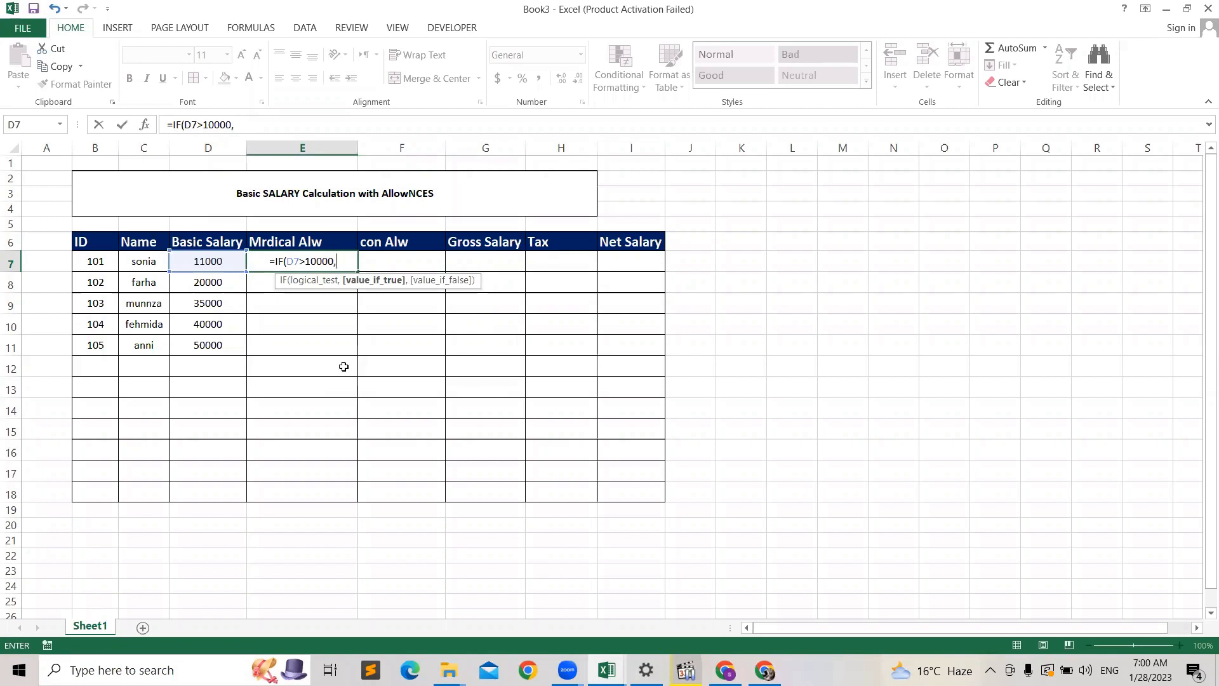
left_click(212, 262)
type("*")
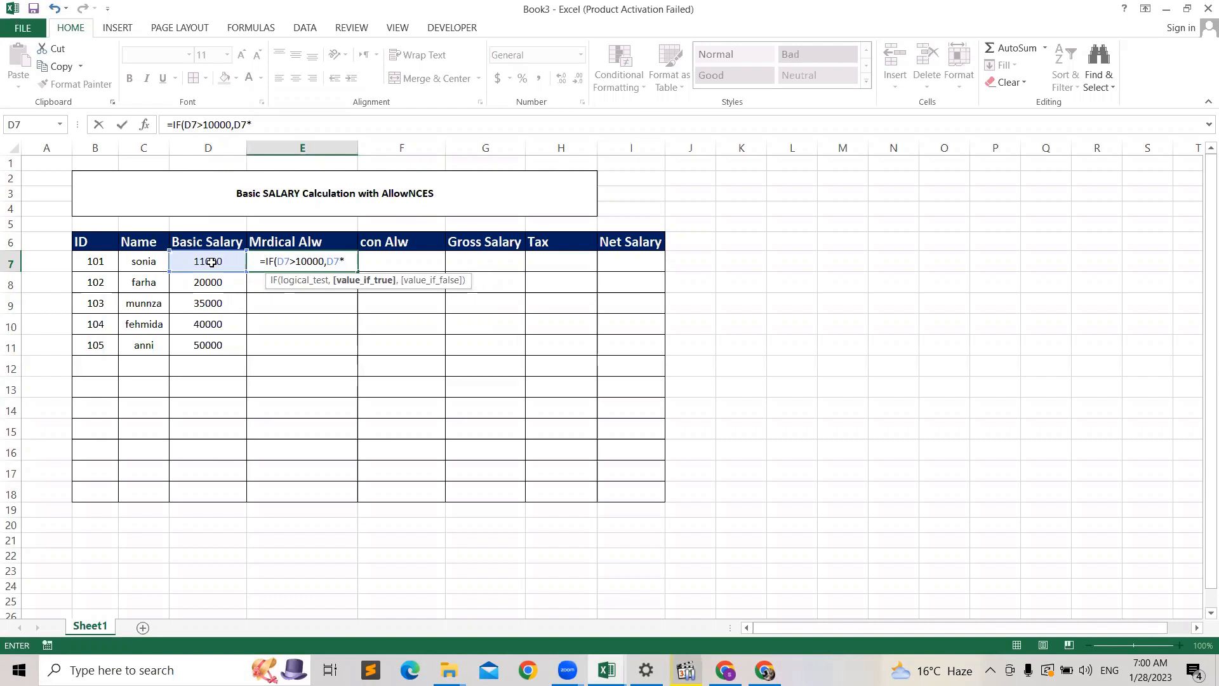
type("5%")
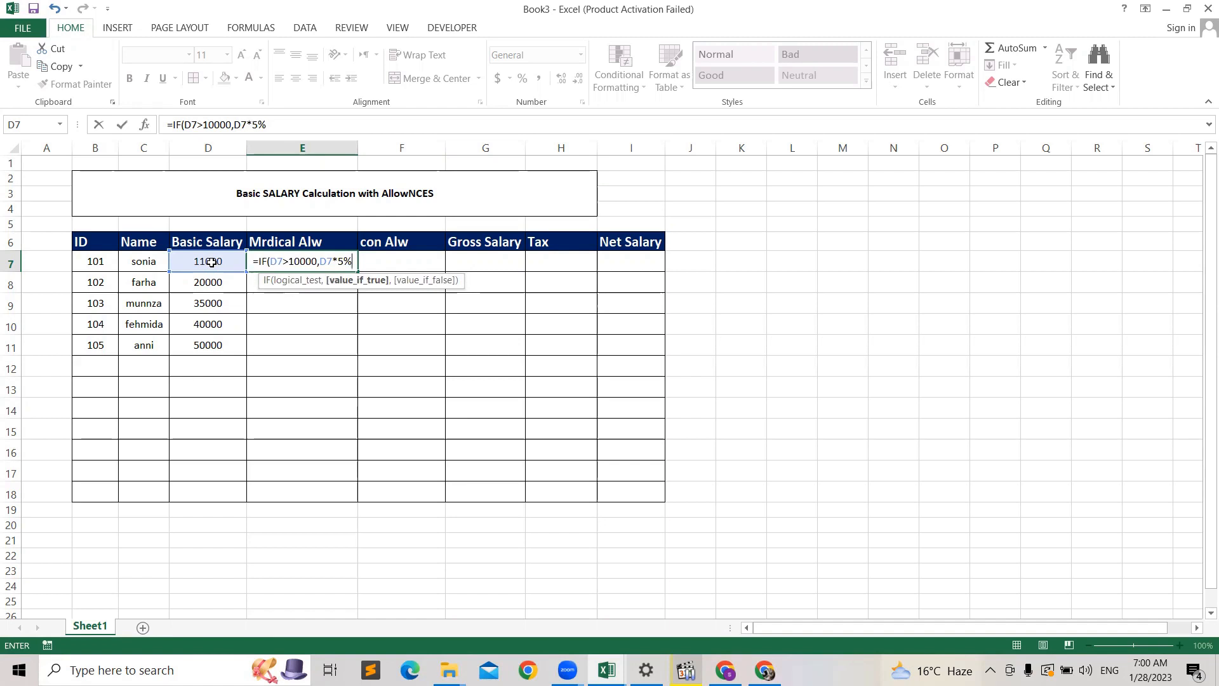
- Nest a second IF as the value-if-false argument of the E7 formula, with the logical test D7>30000
type(",")
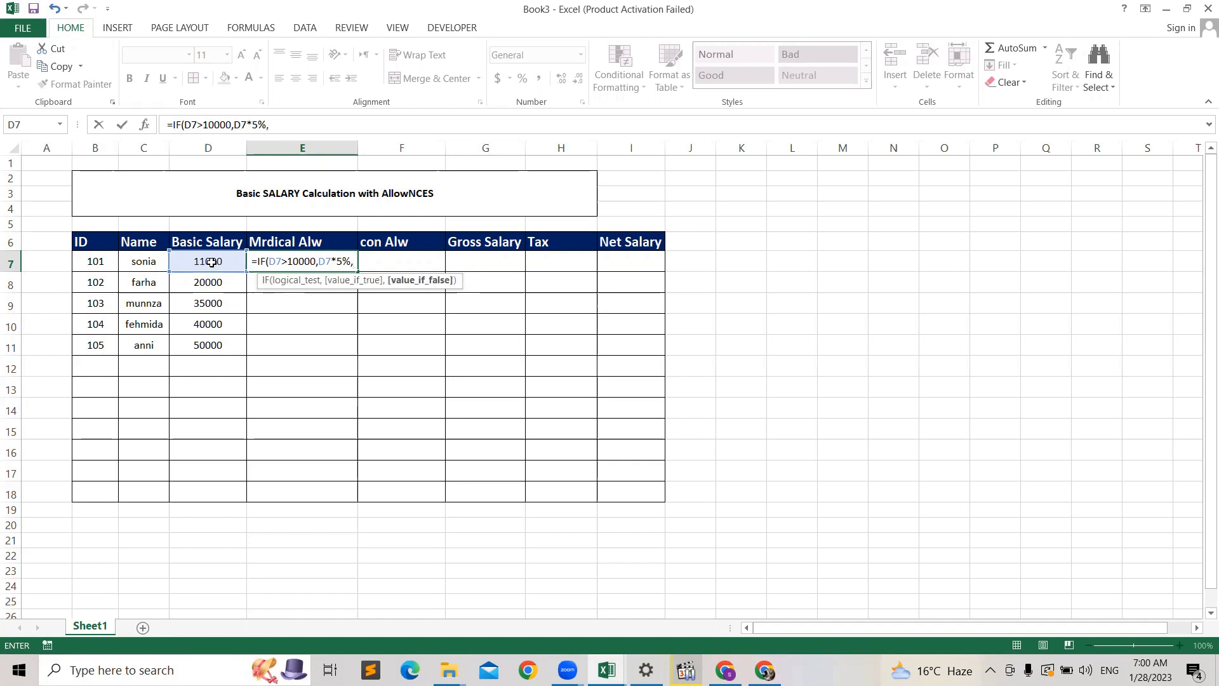
type("if")
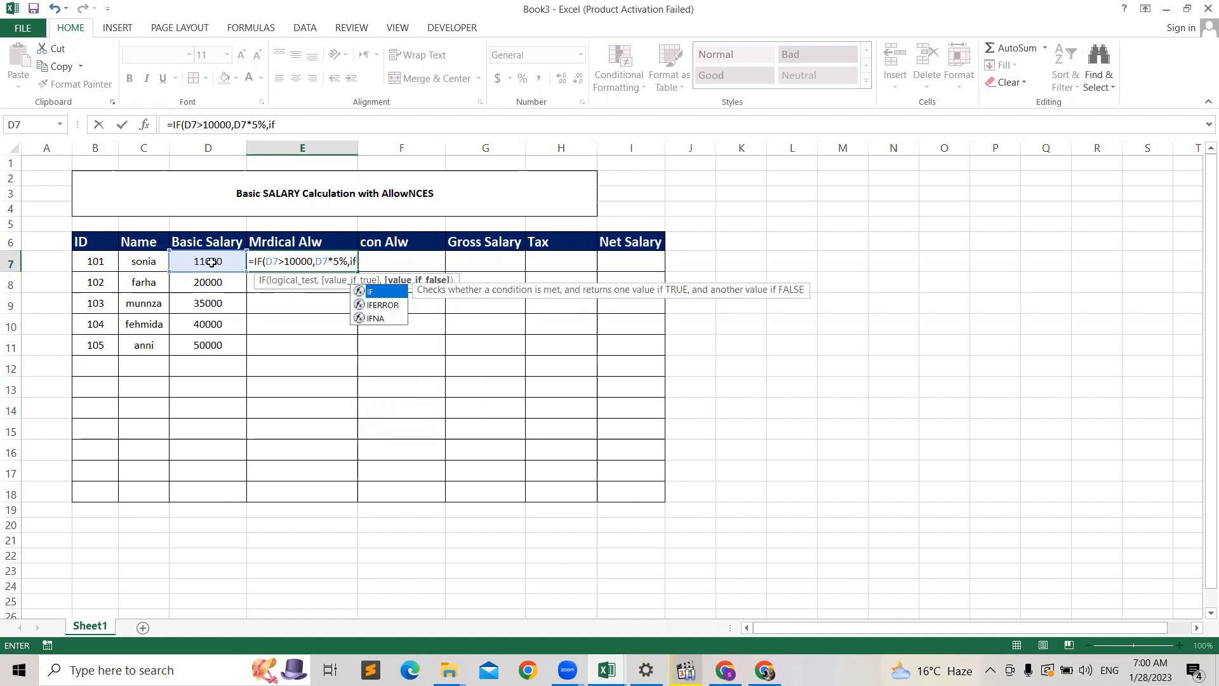
double_click(379, 291)
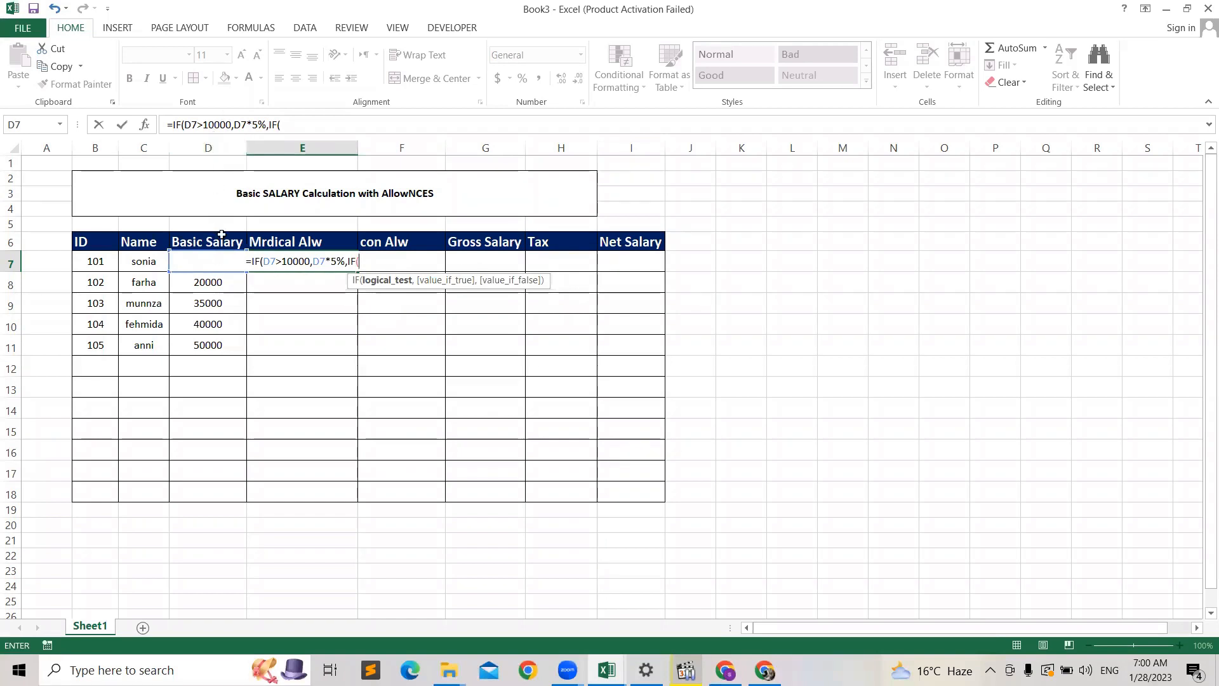
type("d")
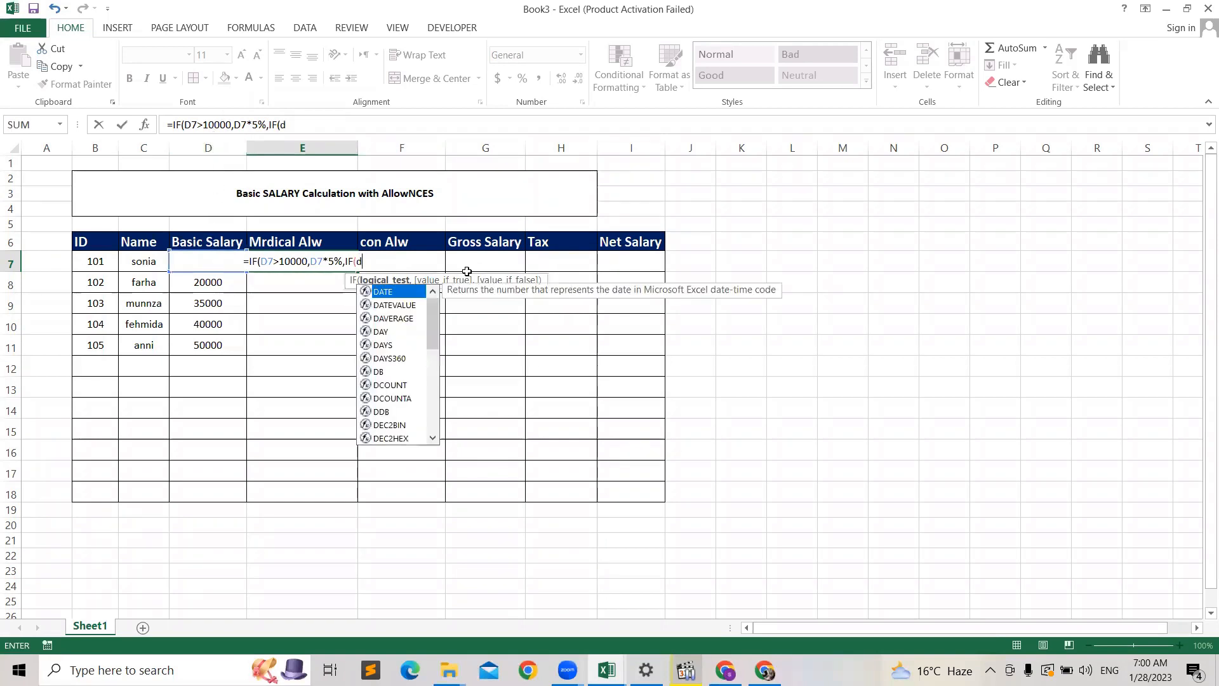
type("7")
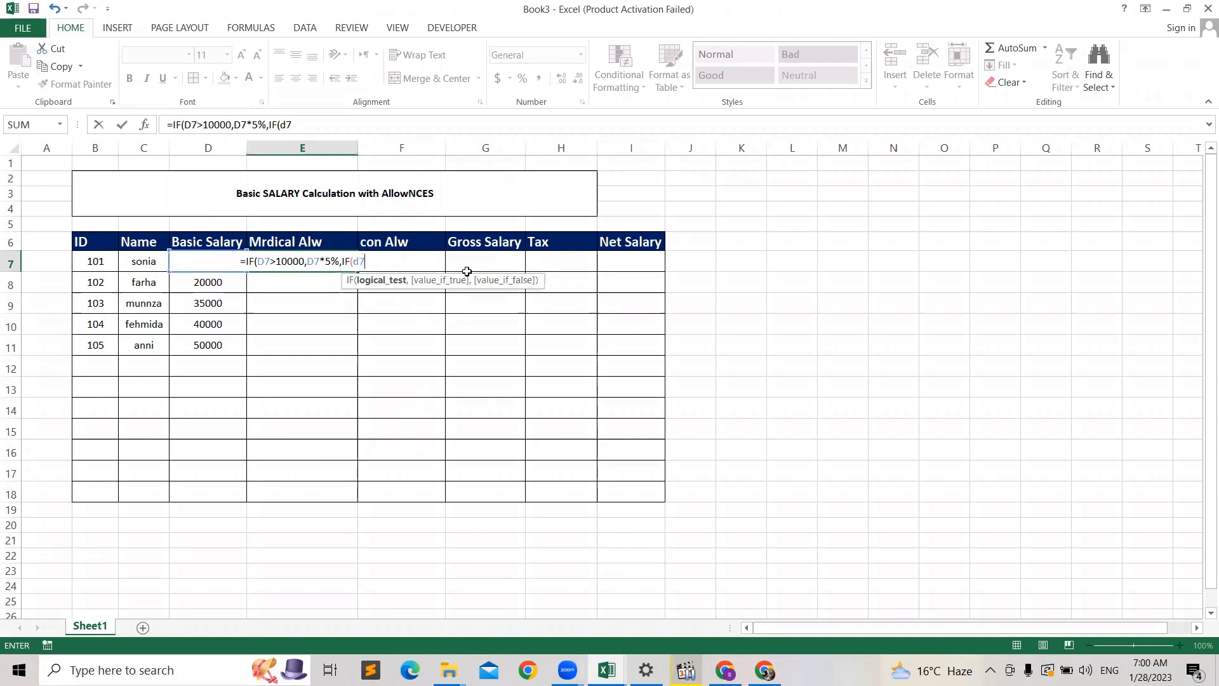
type(">")
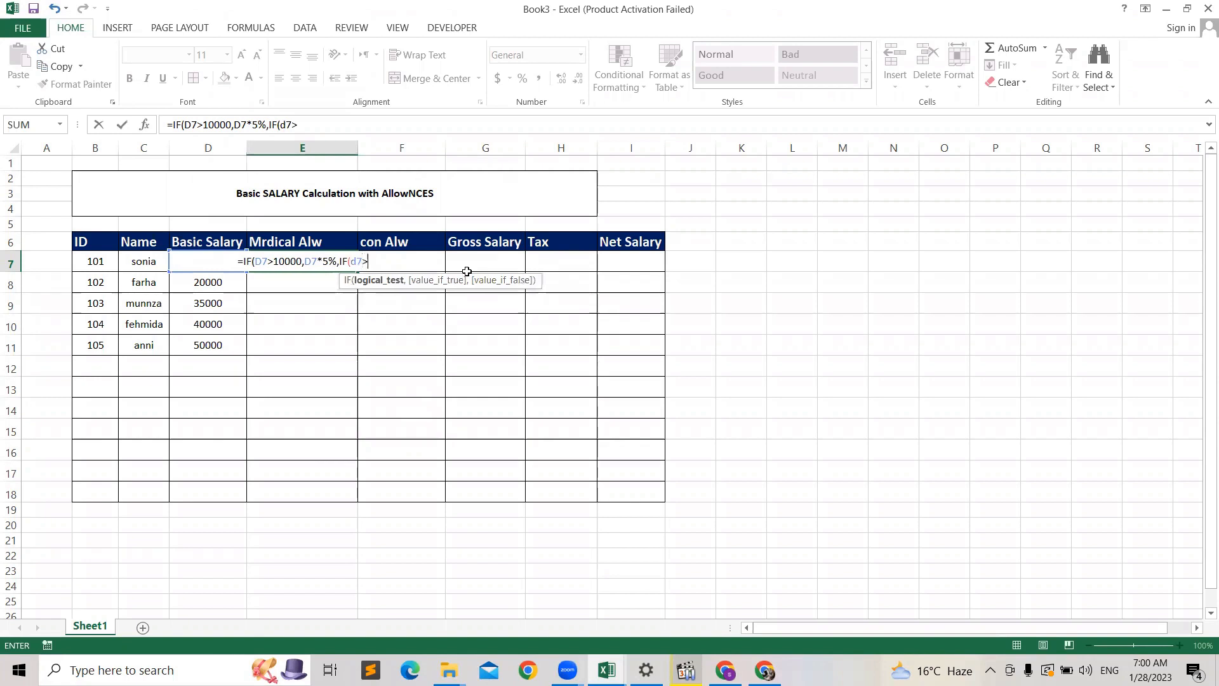
type("30")
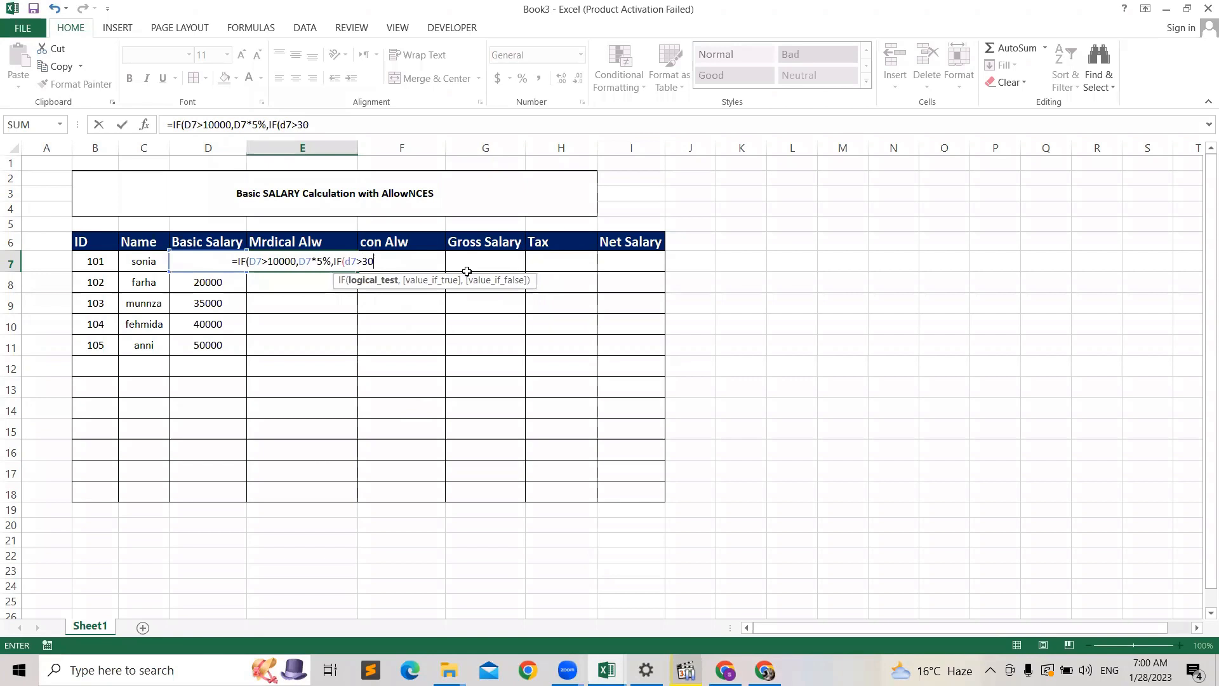
type("000")
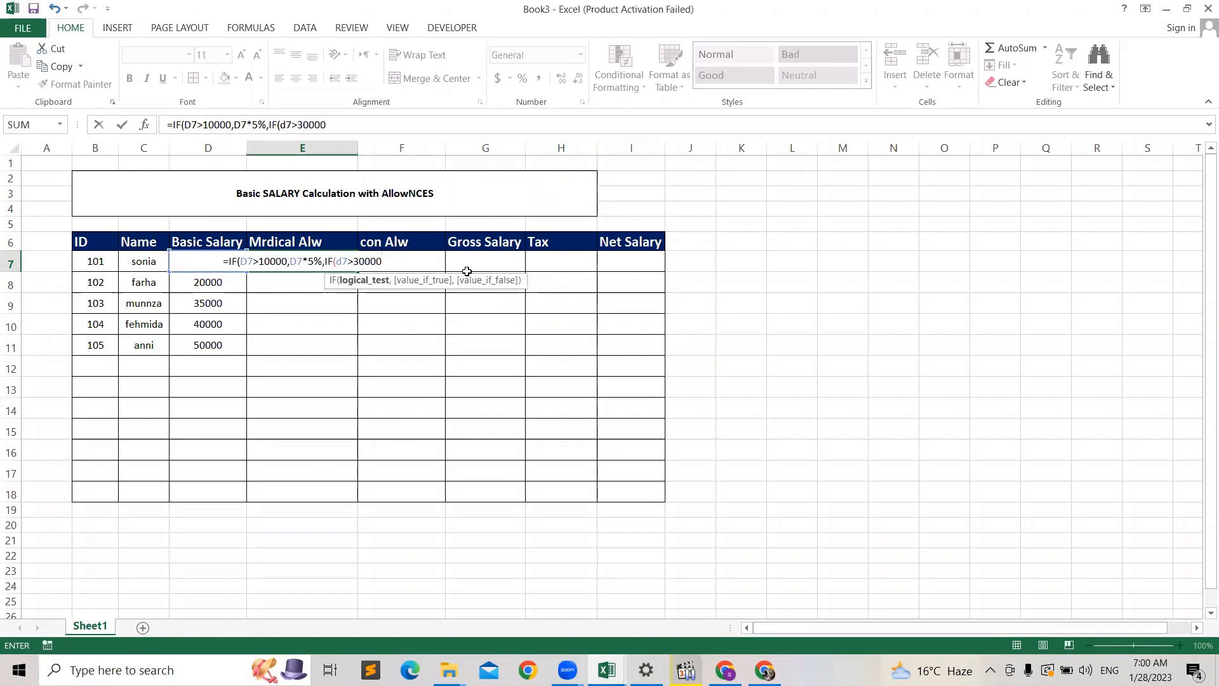
- Give the nested IF in E7 the value-if-true argument D7*10%, then close both functions and enter the formula
type(",")
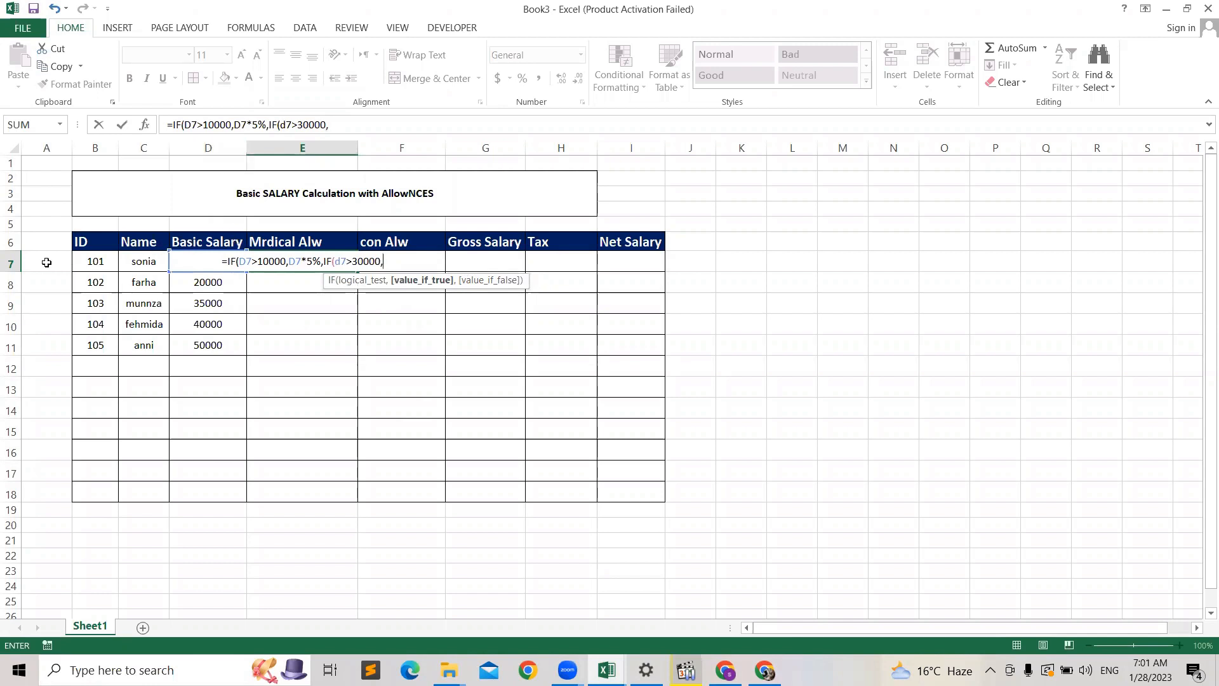
type("d")
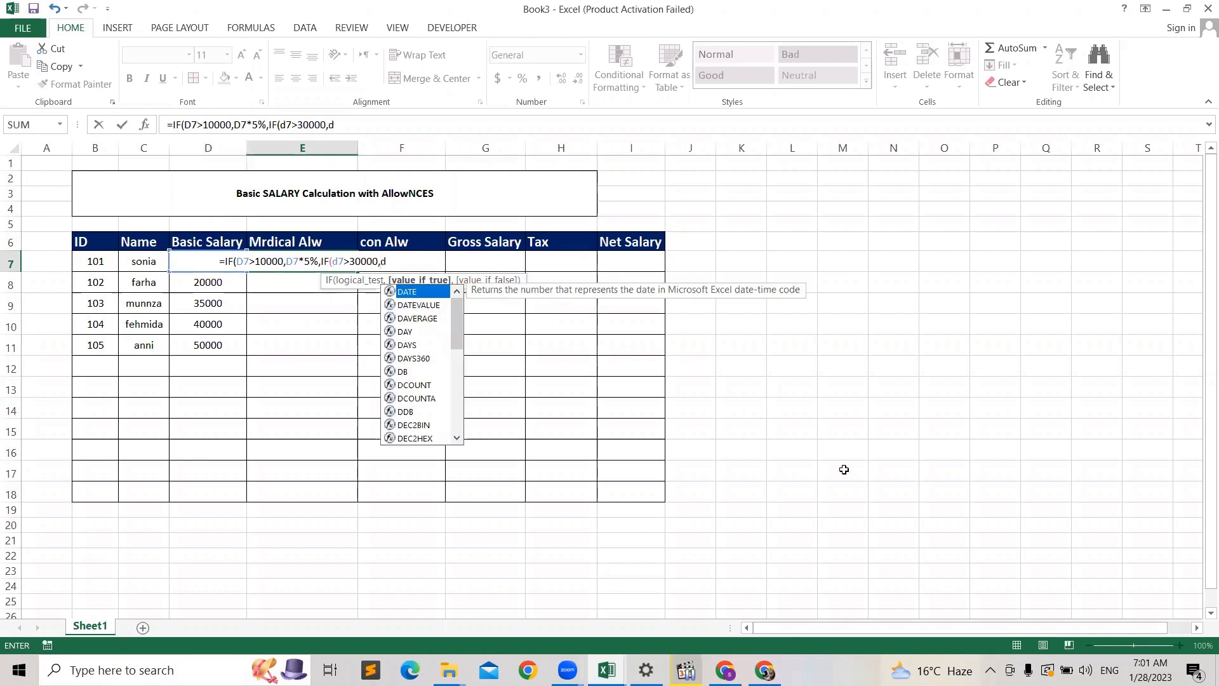
type("7*")
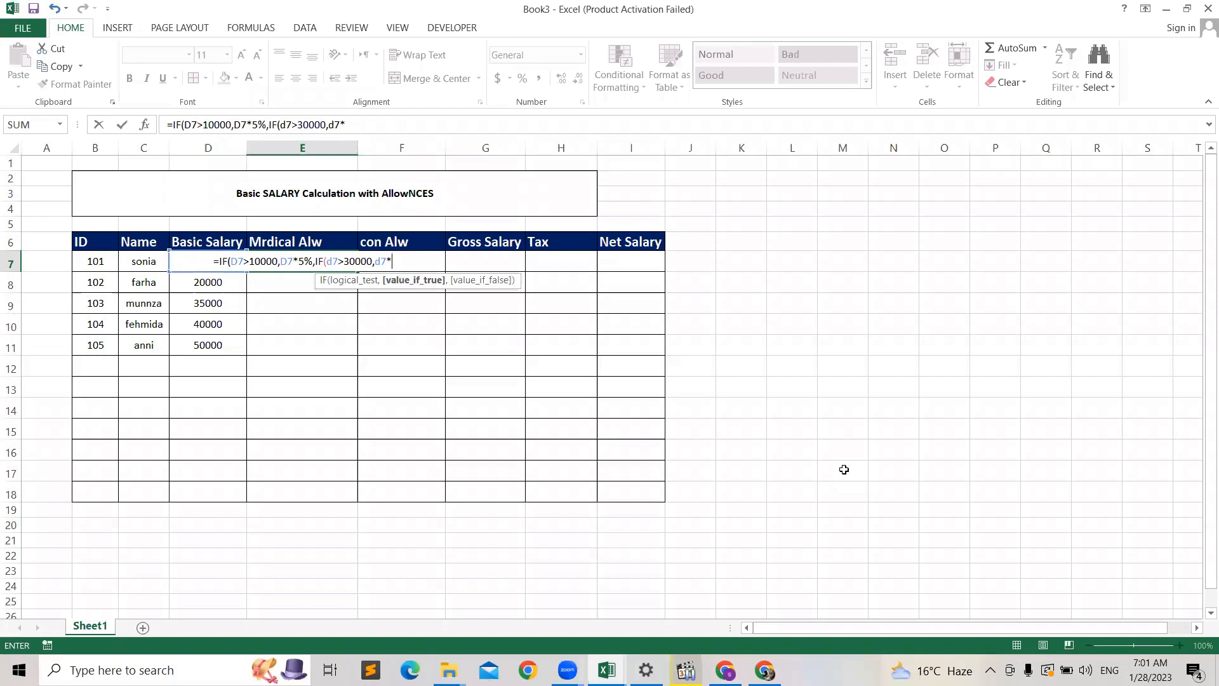
type("10%")
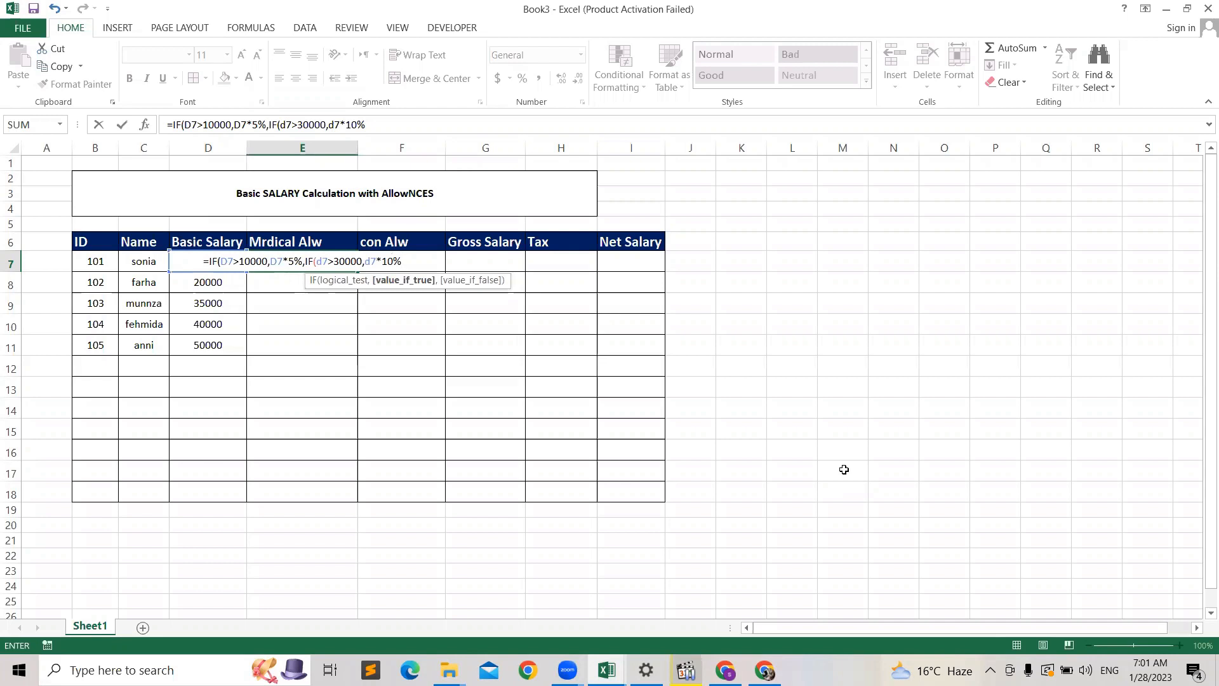
type("))")
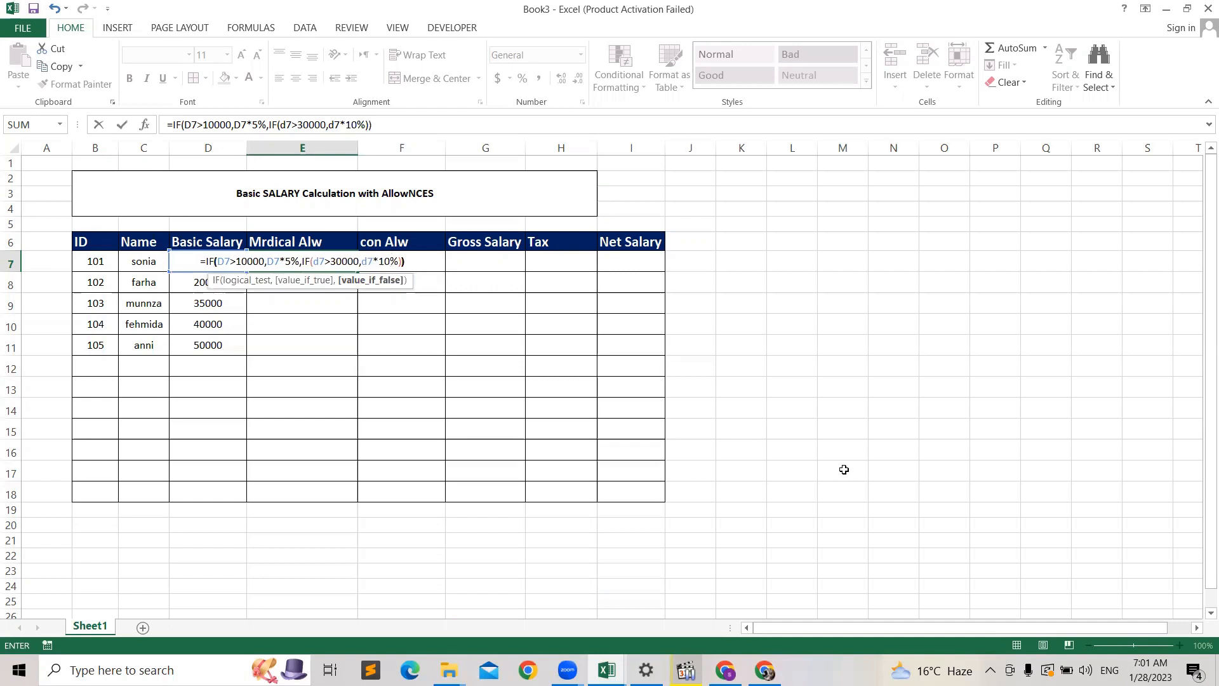
key("Return")
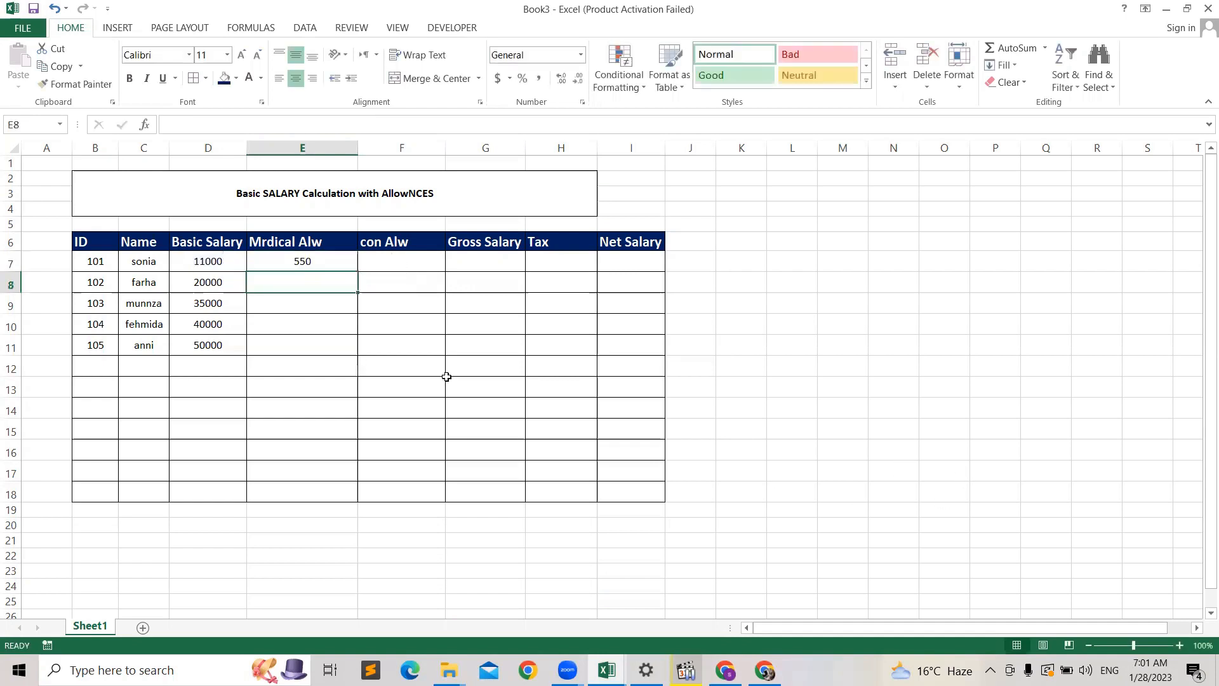
- Fill the medical allowance formula from E7 down to E11 and review the formulas in E11 and E7
left_click(312, 259)
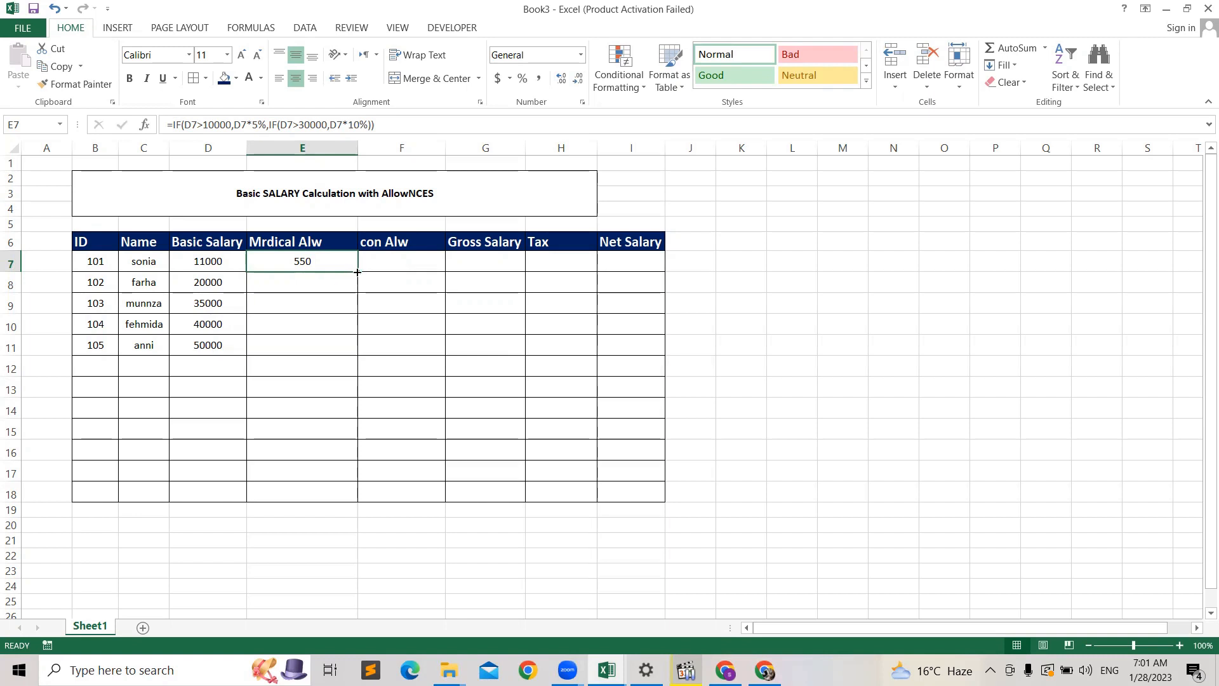
left_click_drag(357, 272, 362, 354)
left_click(866, 320)
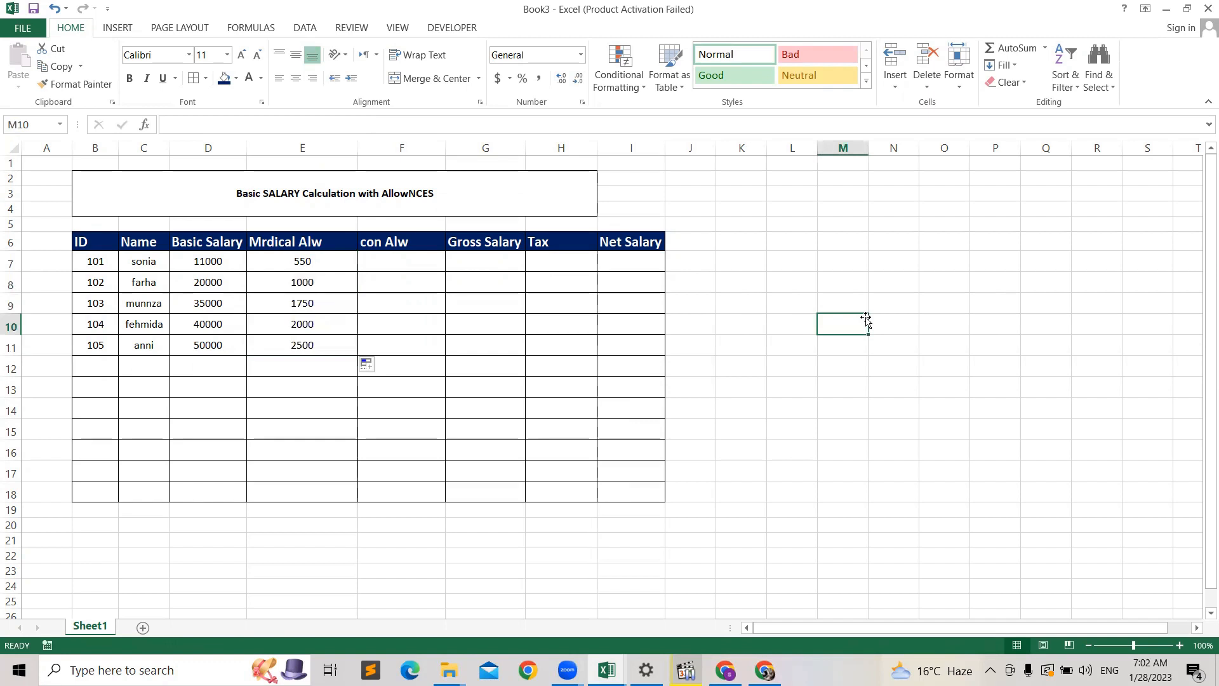
left_click(308, 339)
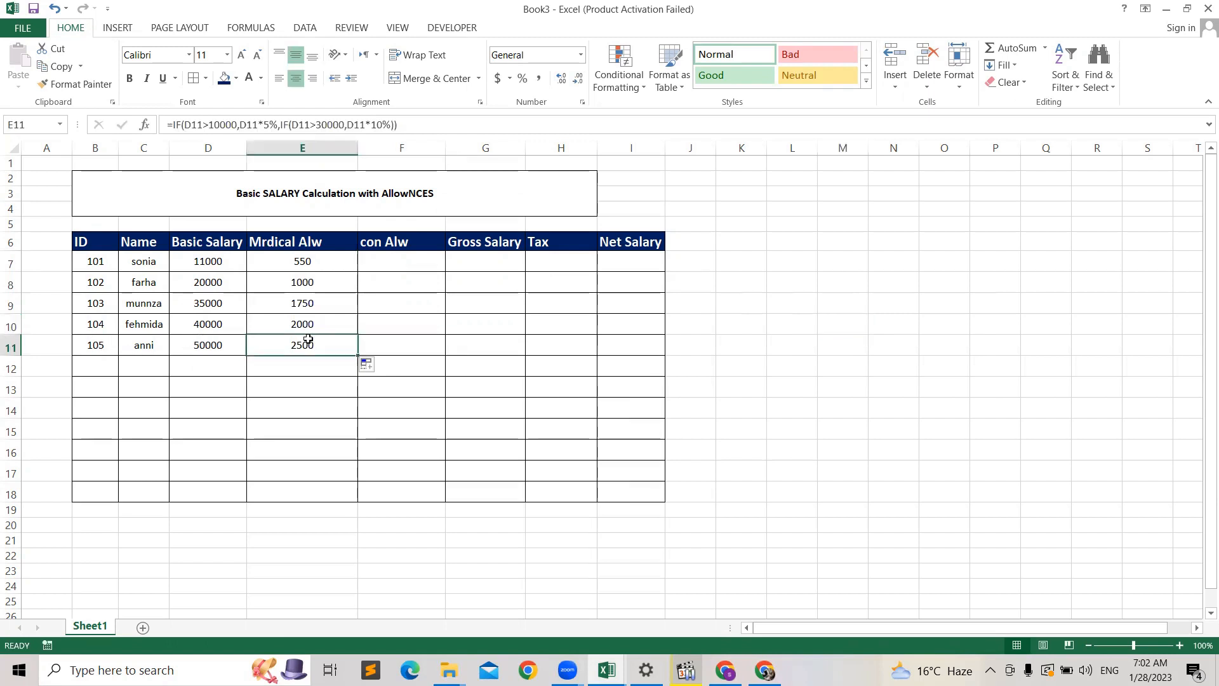
left_click(306, 262)
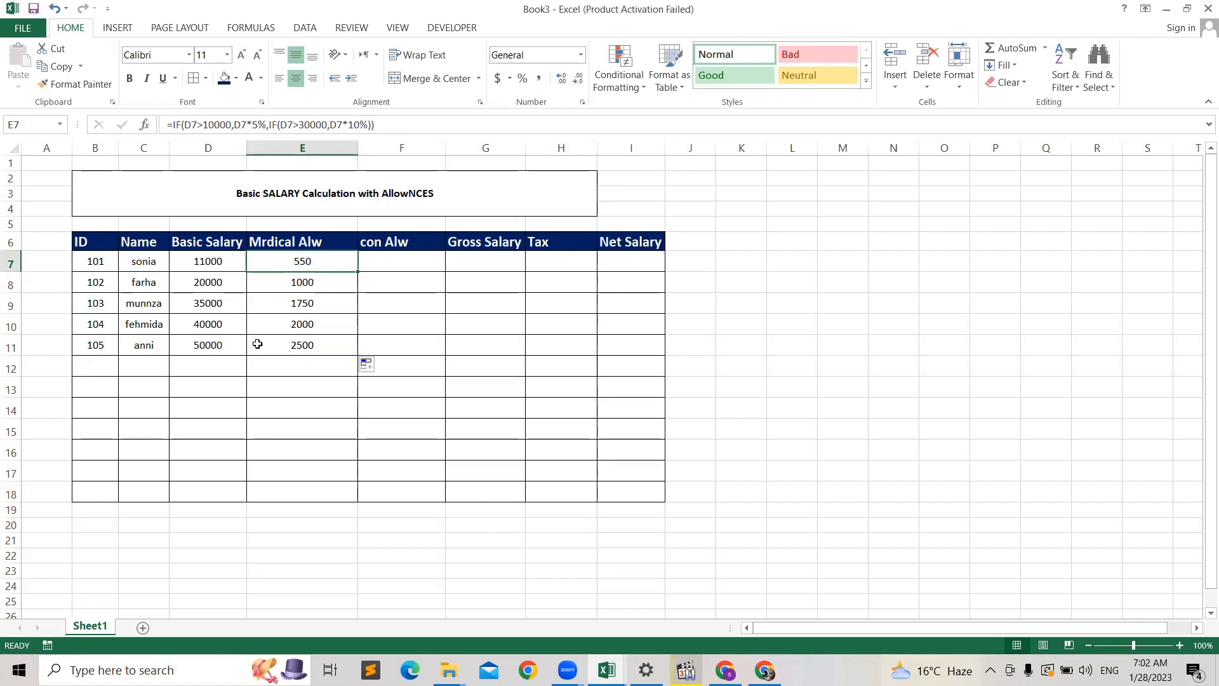
left_click(311, 345)
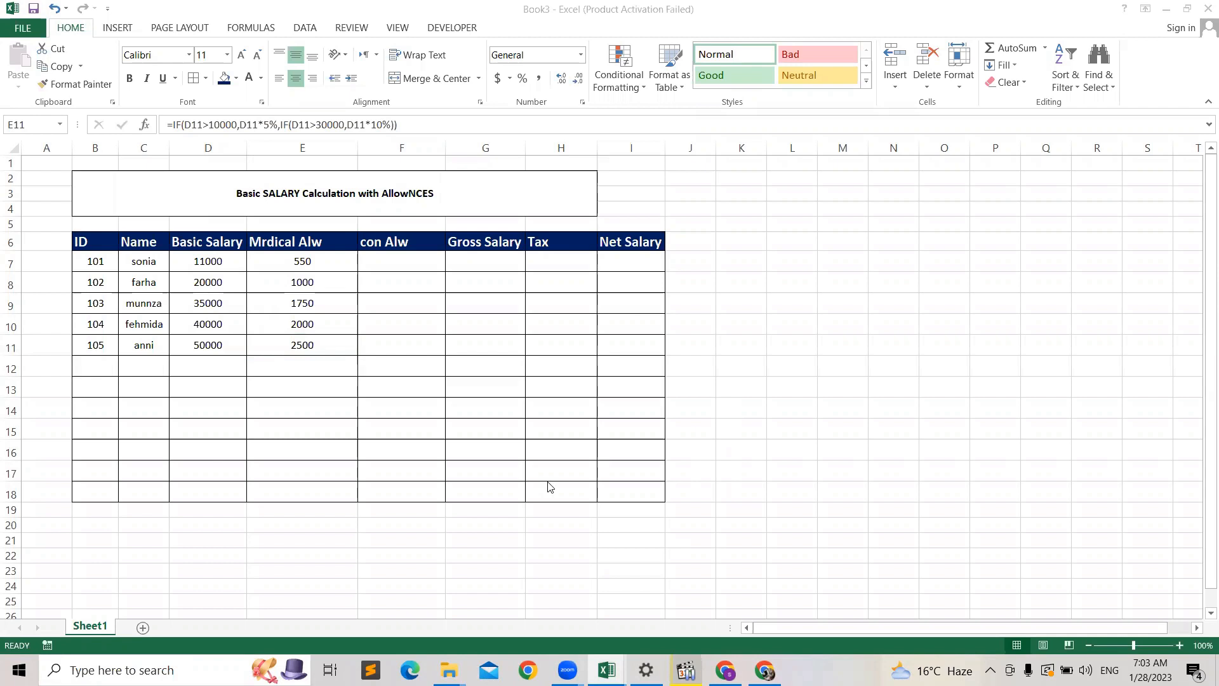
- Begin an IF formula in F7 for the con allowance with the logical test D7>10000
left_click(832, 421)
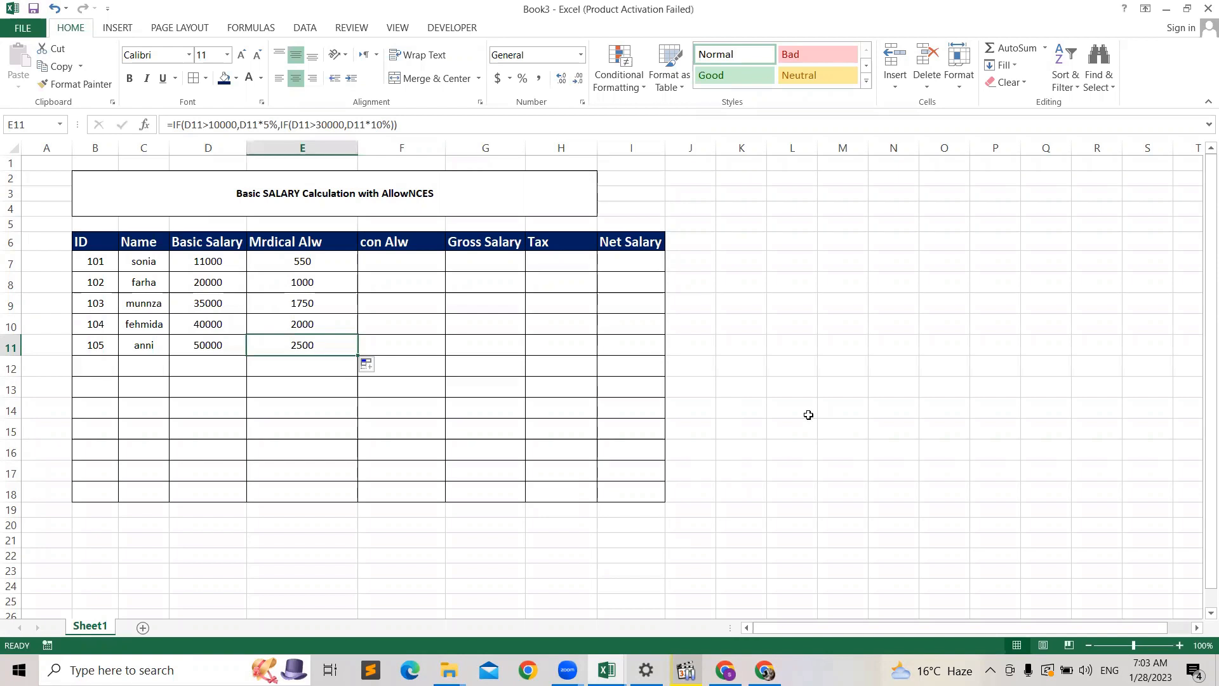
left_click(674, 201)
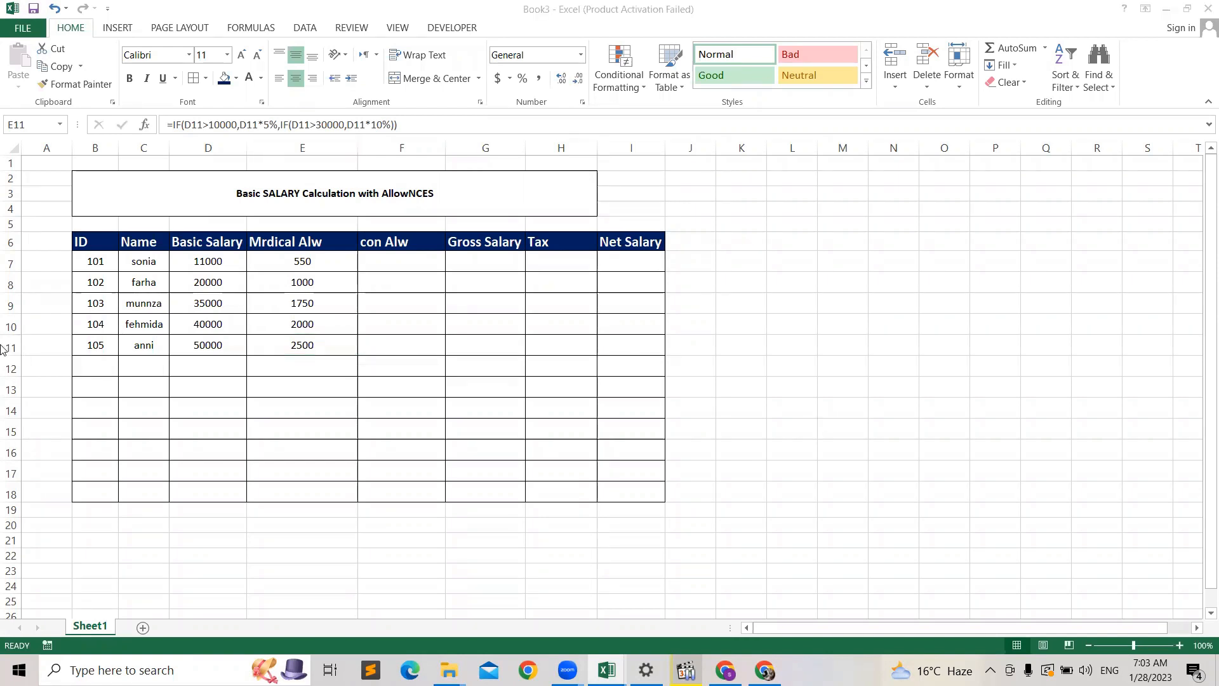
left_click(415, 261)
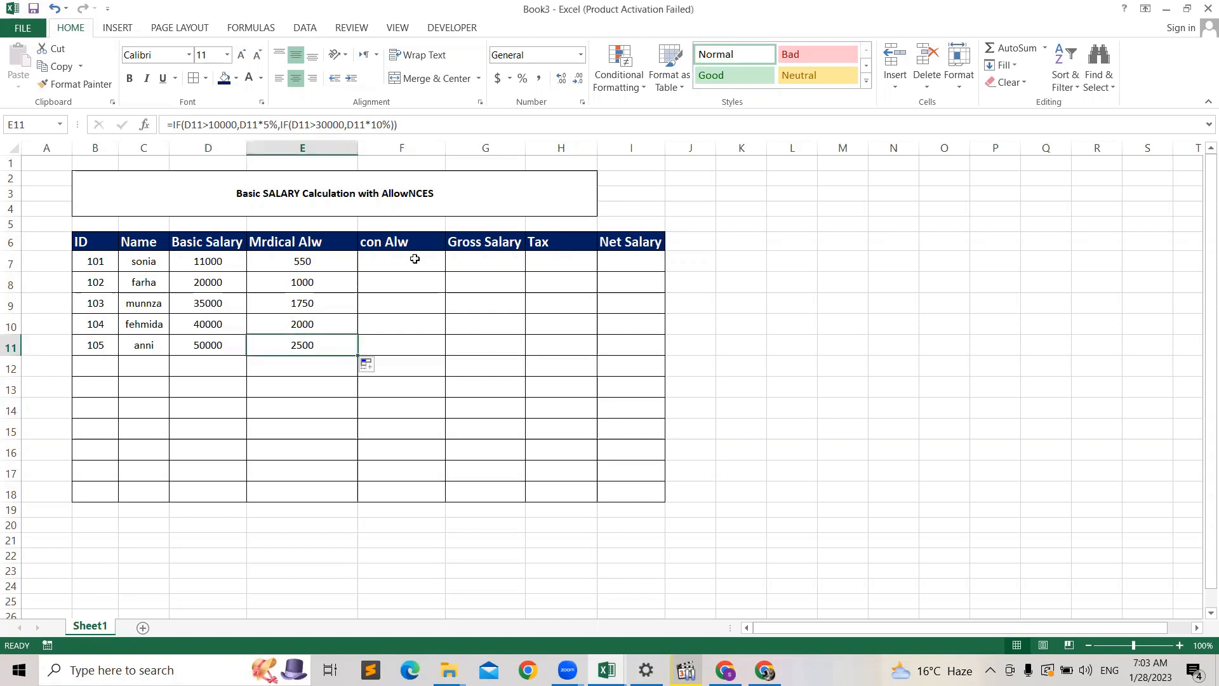
left_click(415, 259)
type("=if")
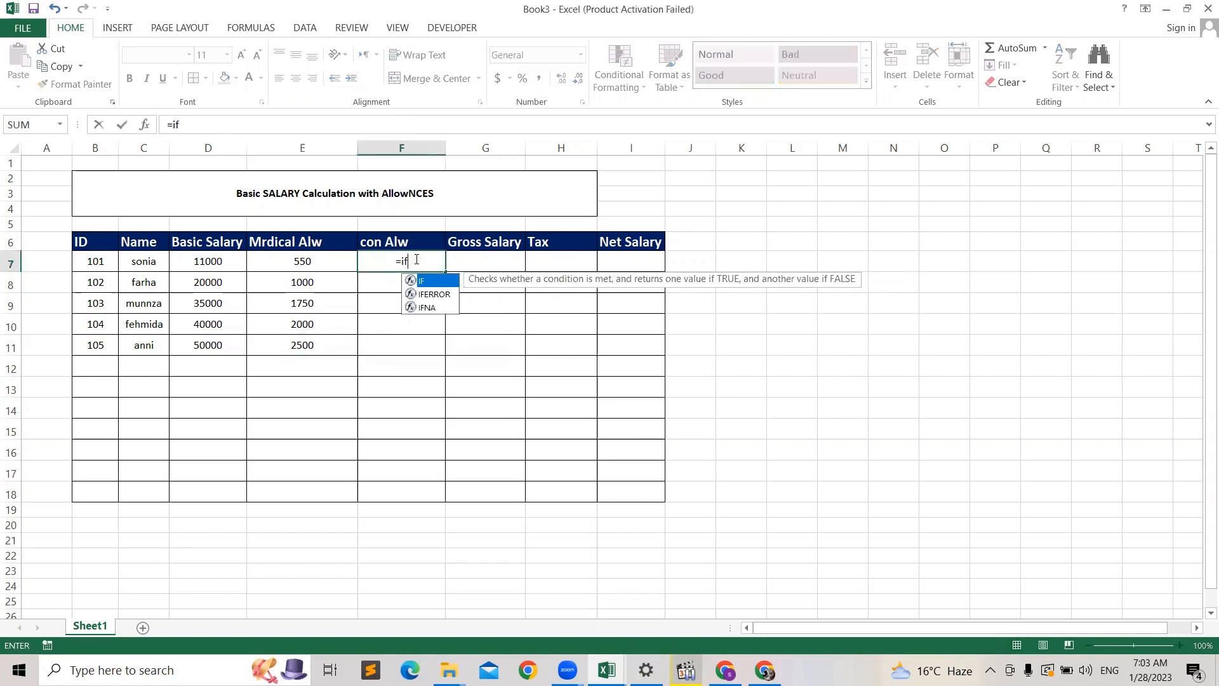
double_click(434, 282)
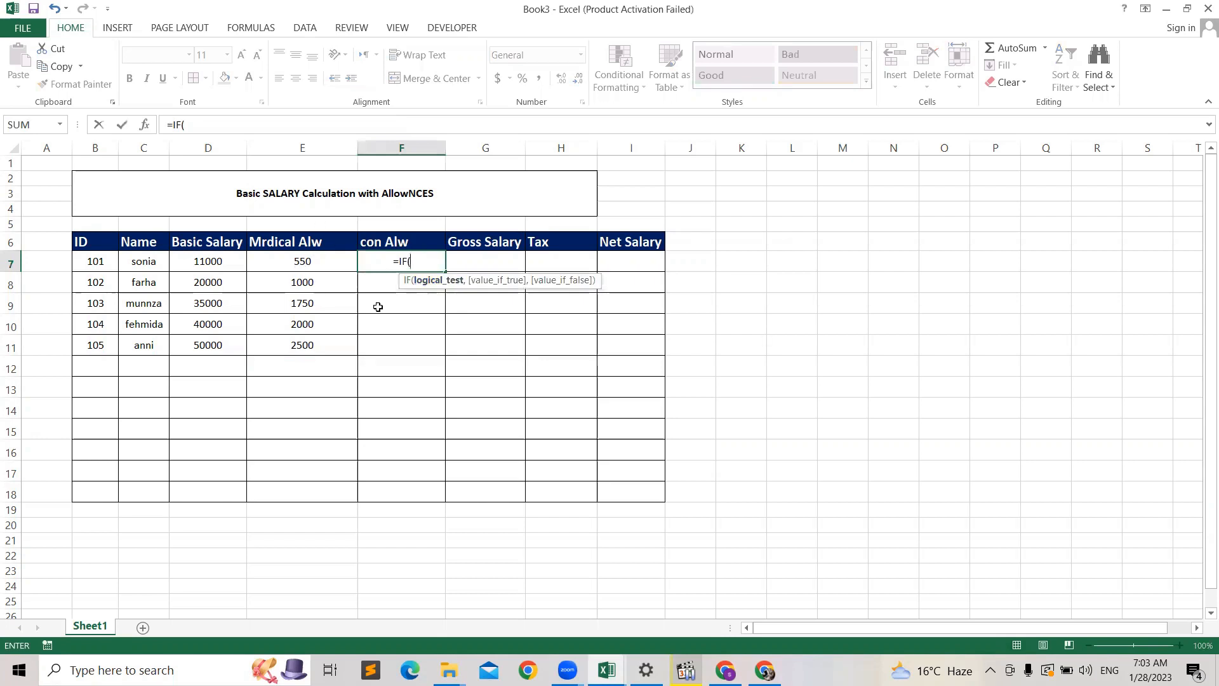
left_click(195, 261)
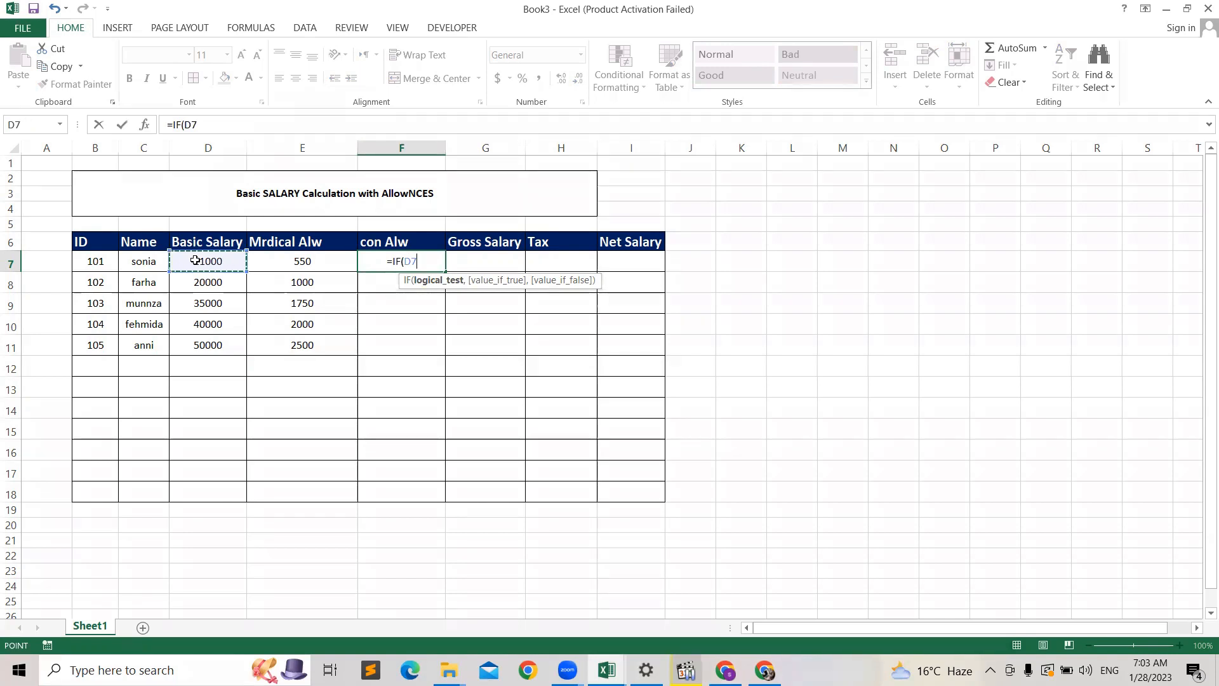
type(">11000")
key("BackSpace")
key("BackSpace")
key("BackSpace")
key("BackSpace")
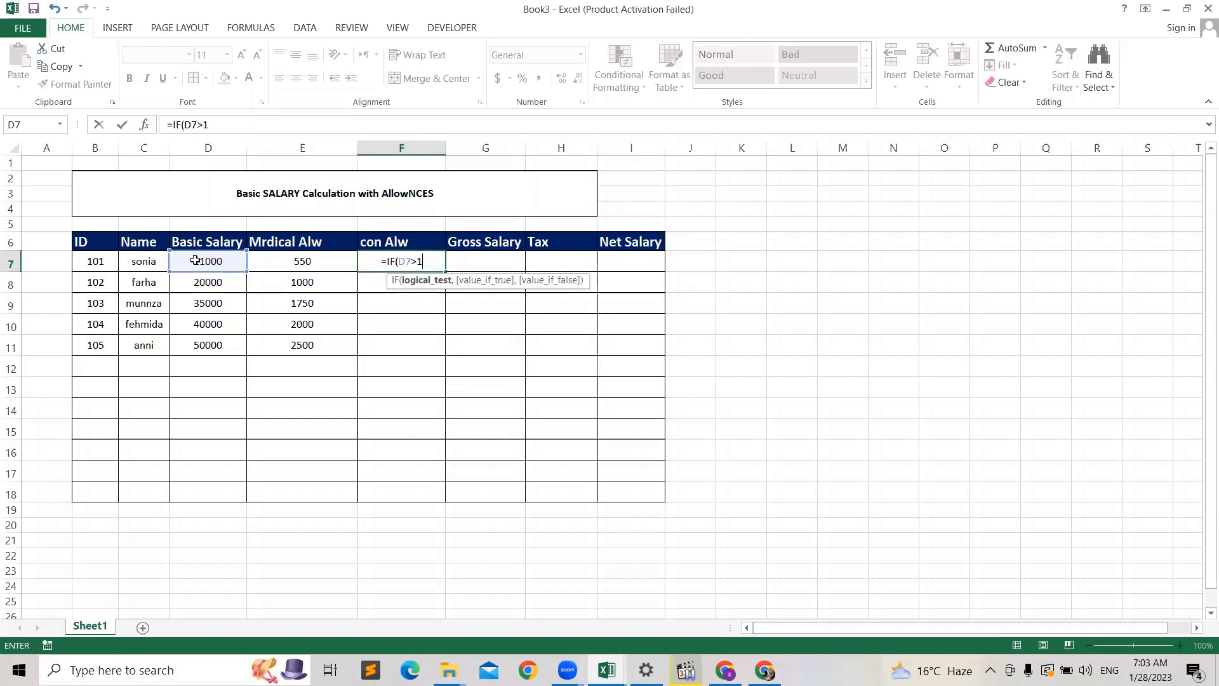
type("000")
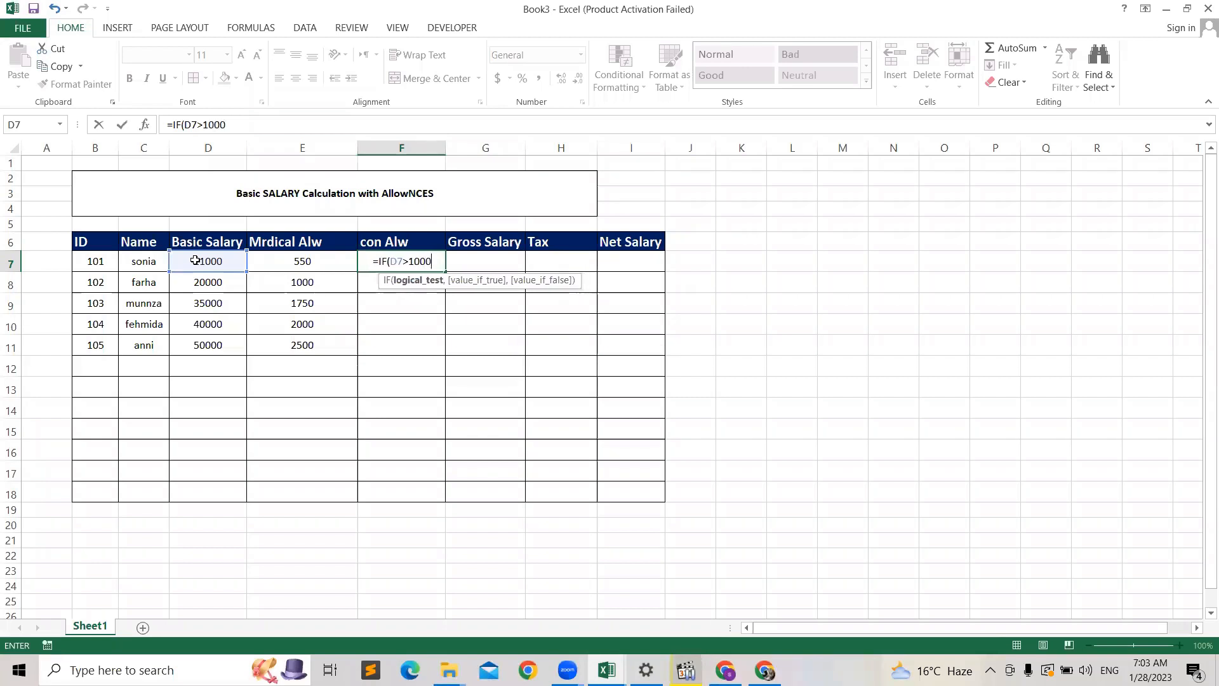
type("0,")
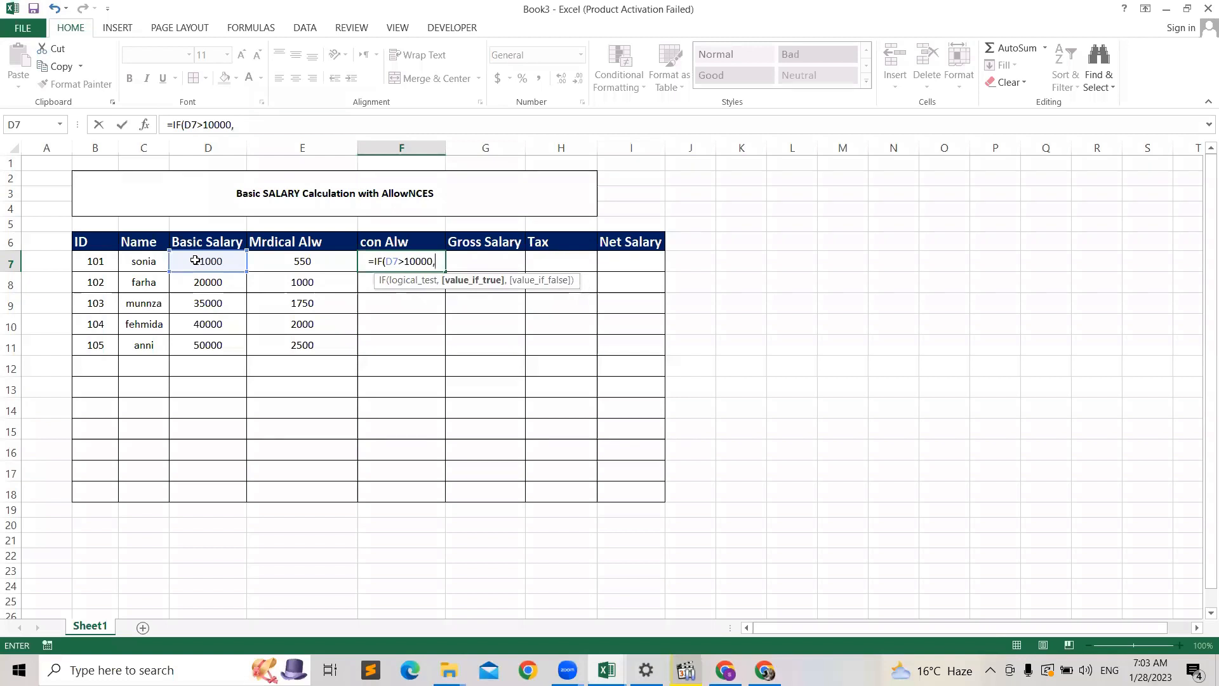
- Give the IF formula in F7 the value-if-true argument D7*4%
left_click(196, 260)
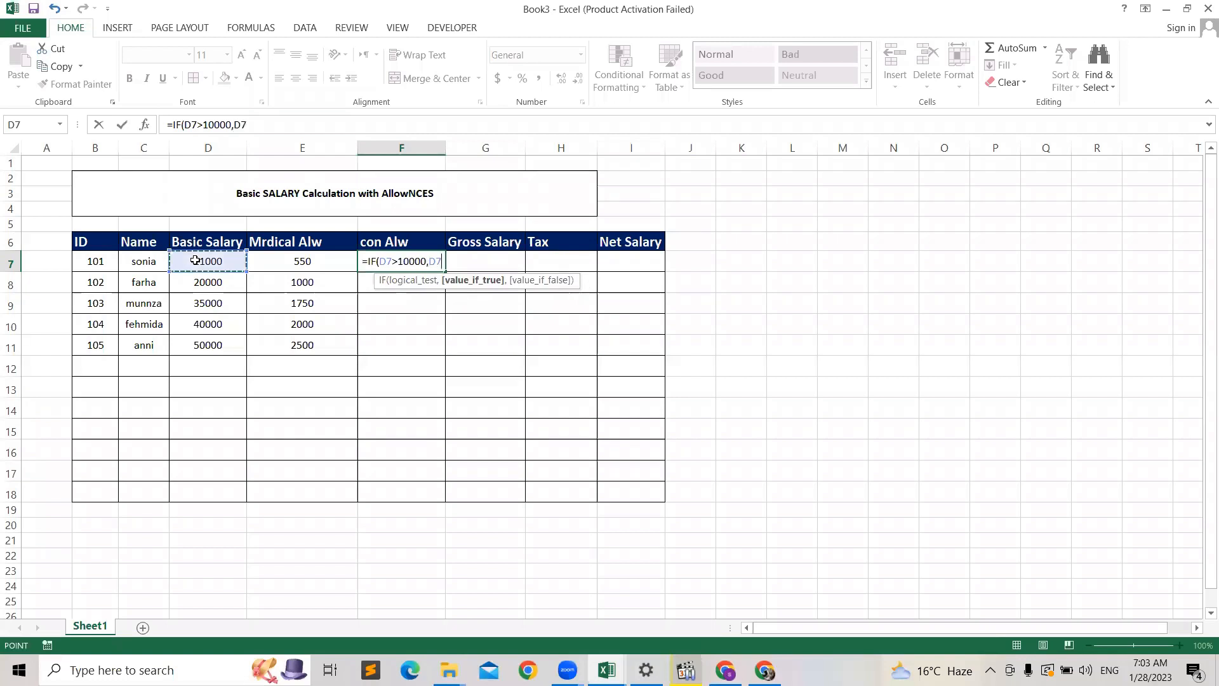
type("*")
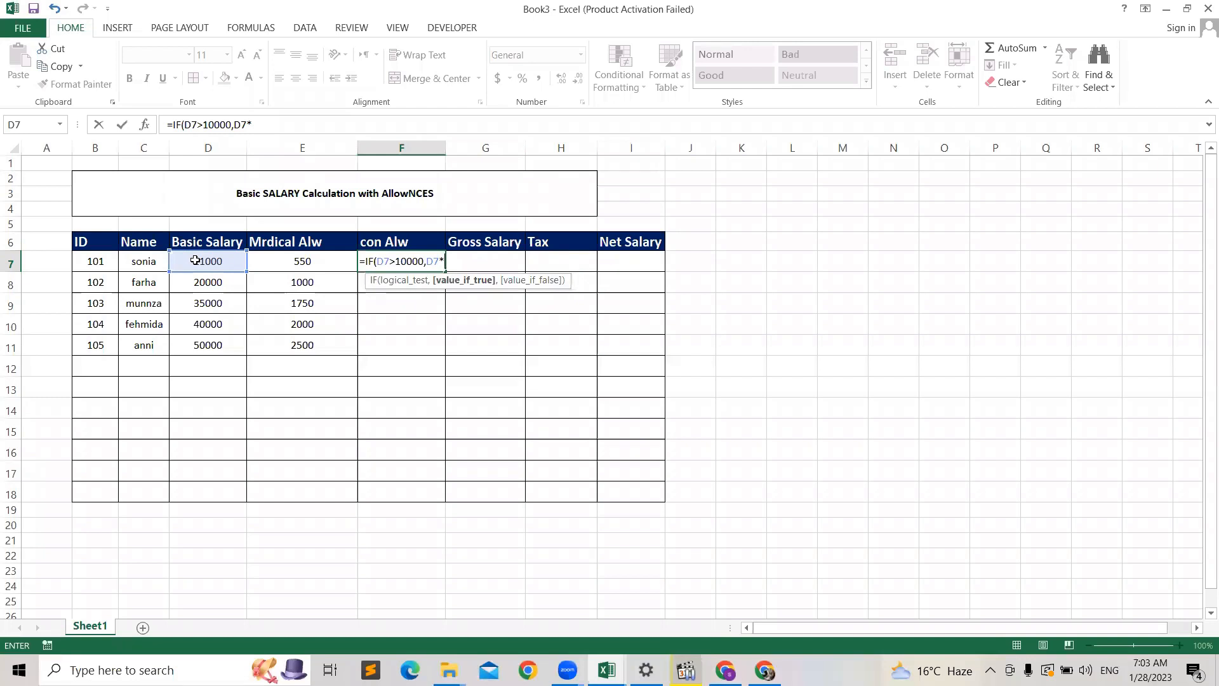
type("4")
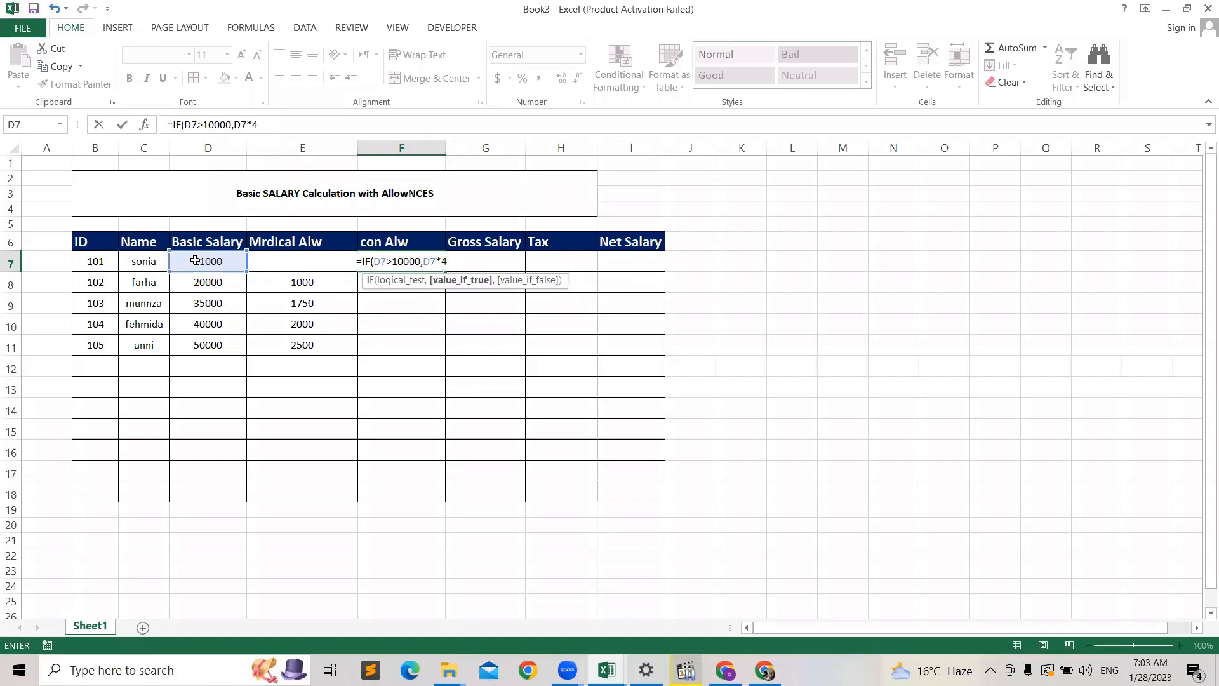
type("%")
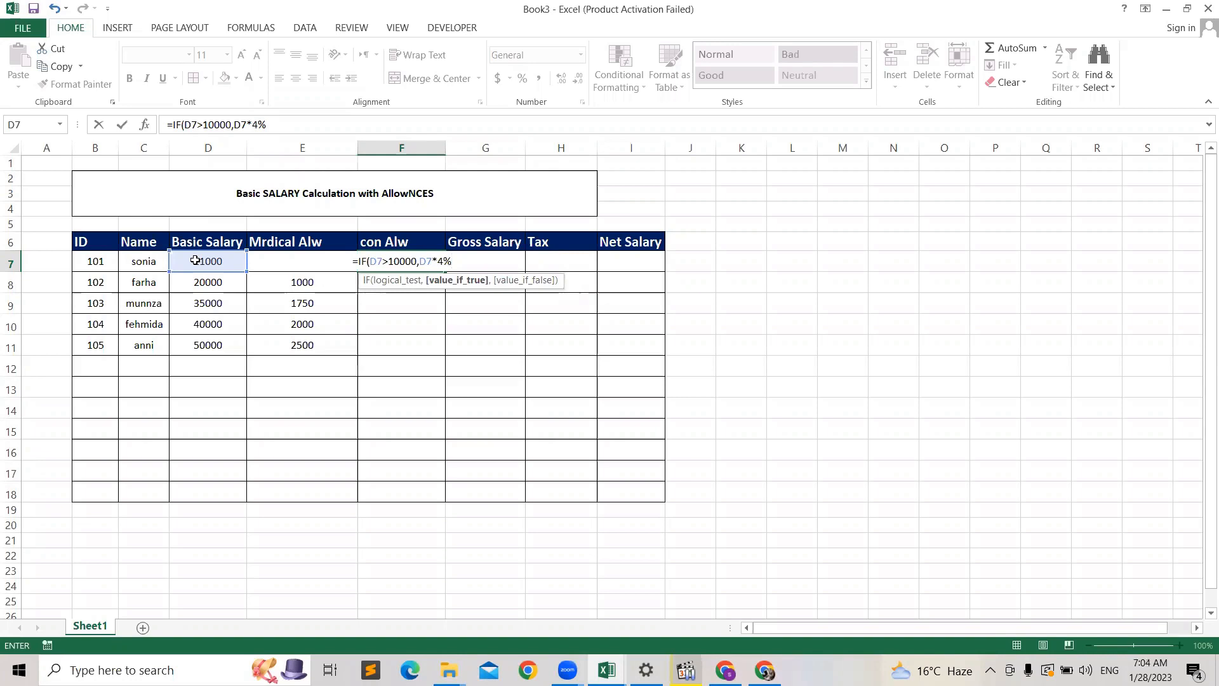
- Nest a second IF as the value-if-false argument in F7 with the logical test D7>40000
type(",")
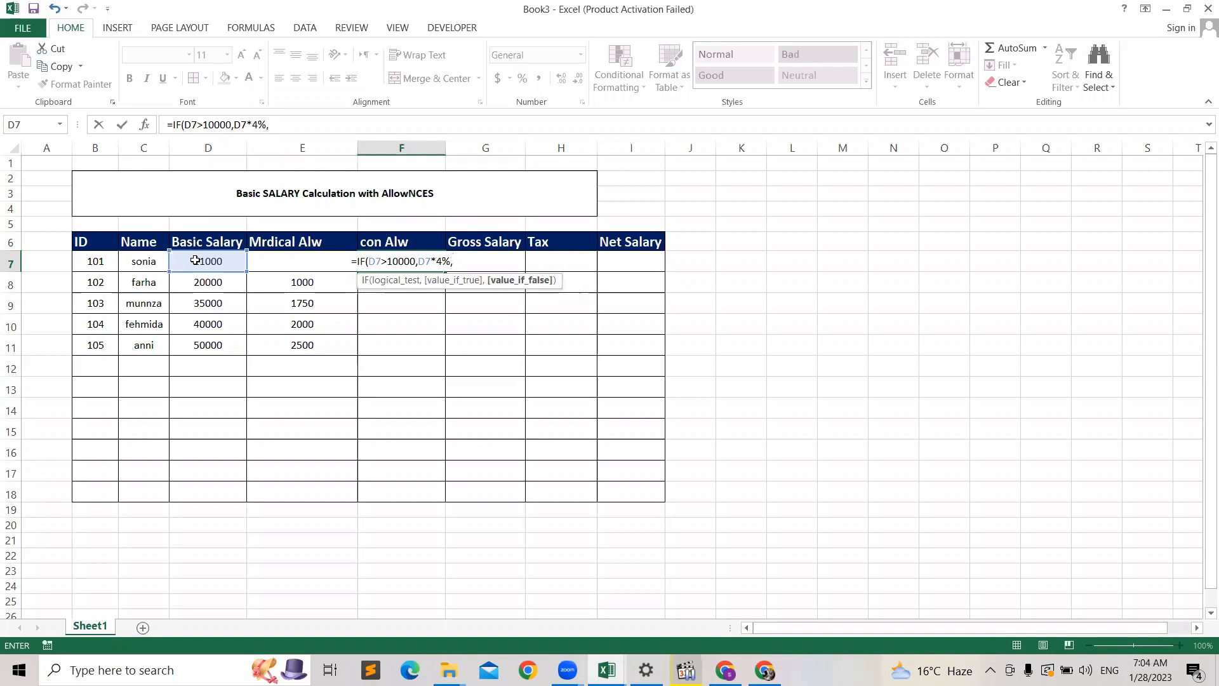
type("if")
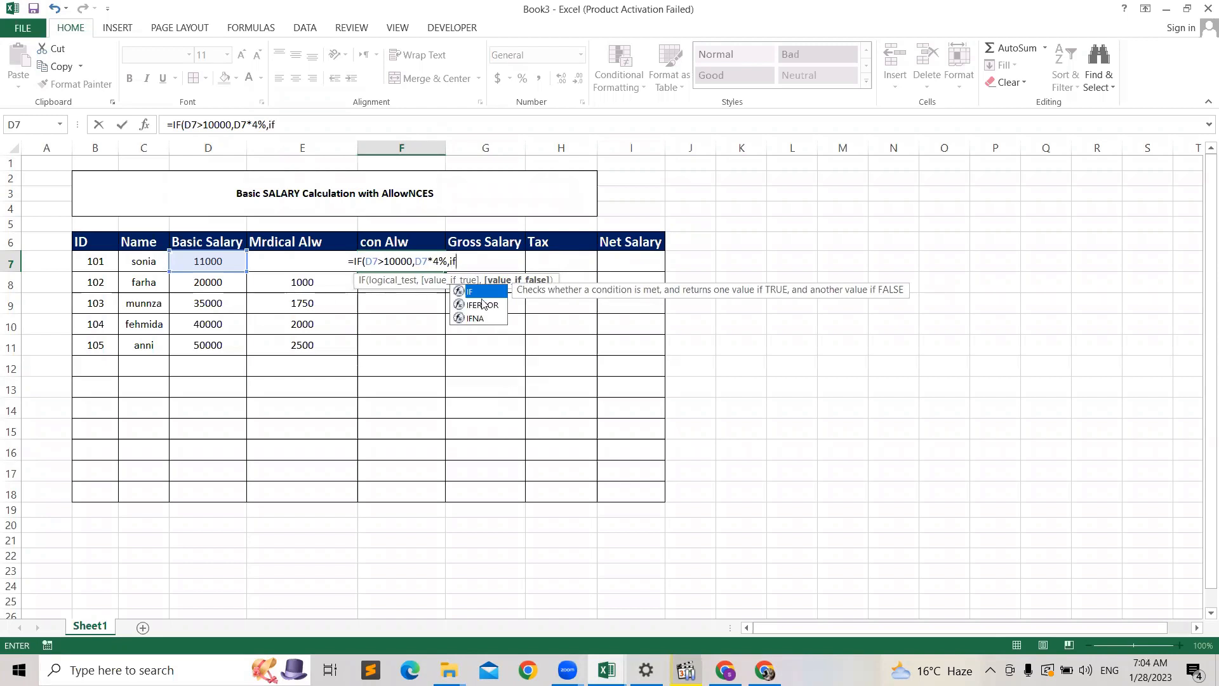
double_click(488, 290)
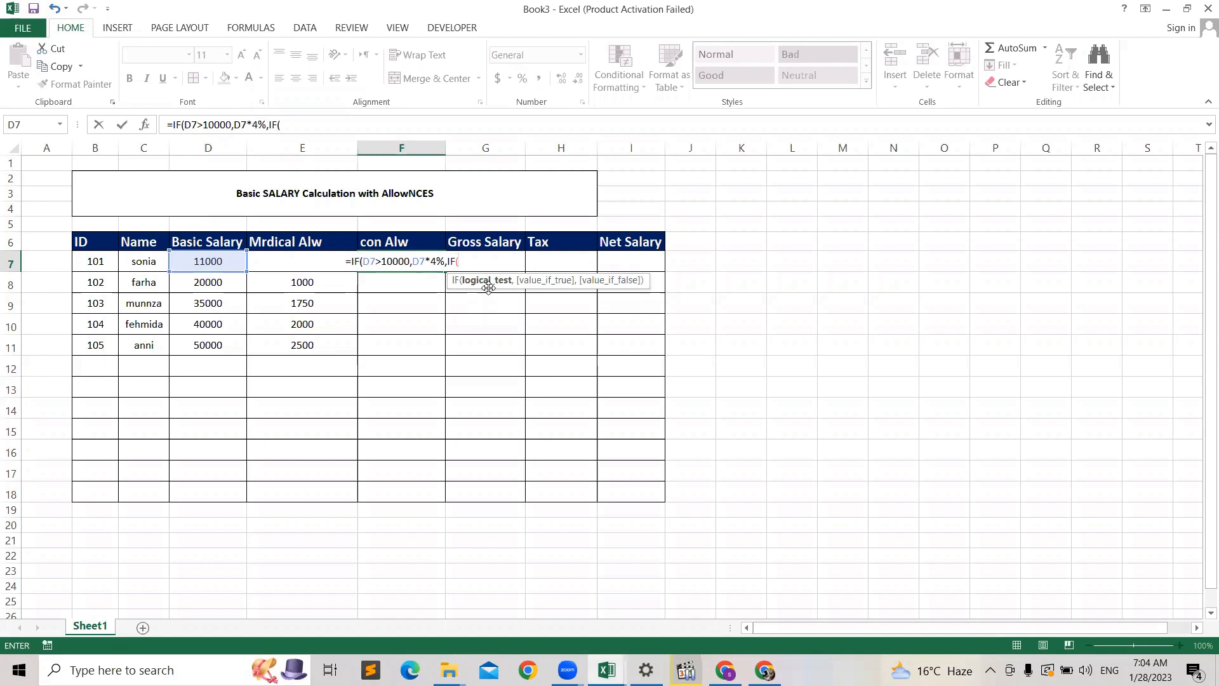
left_click(214, 265)
type(">")
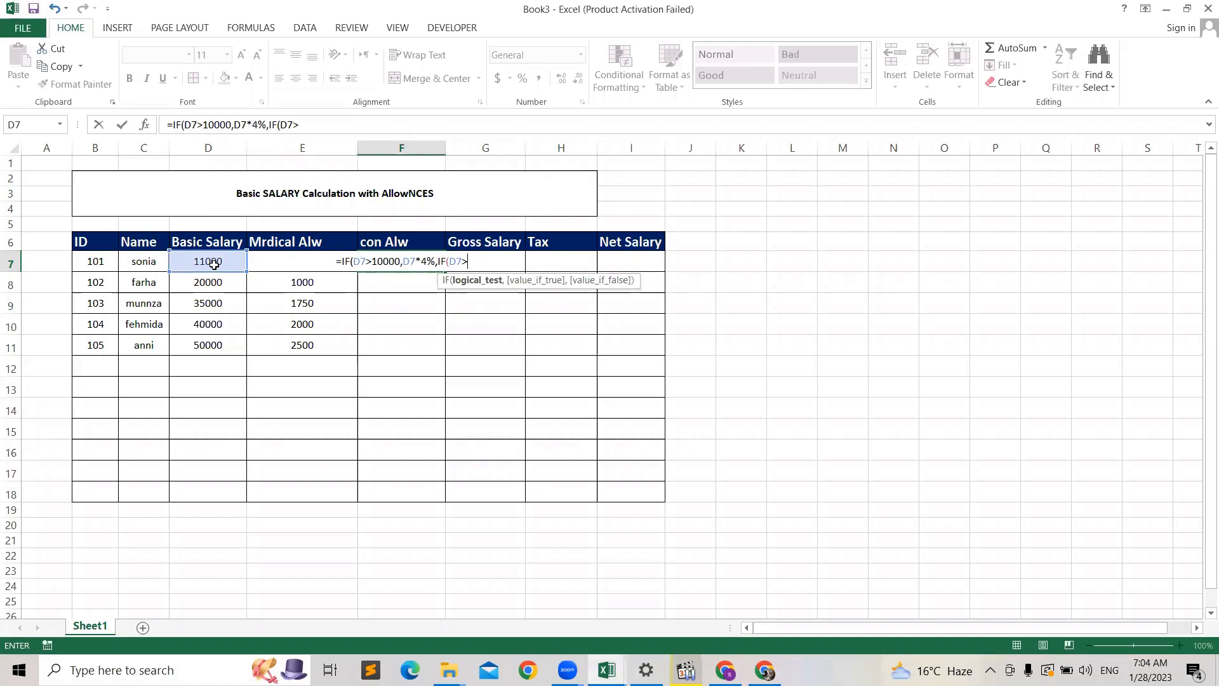
type("40")
type("000")
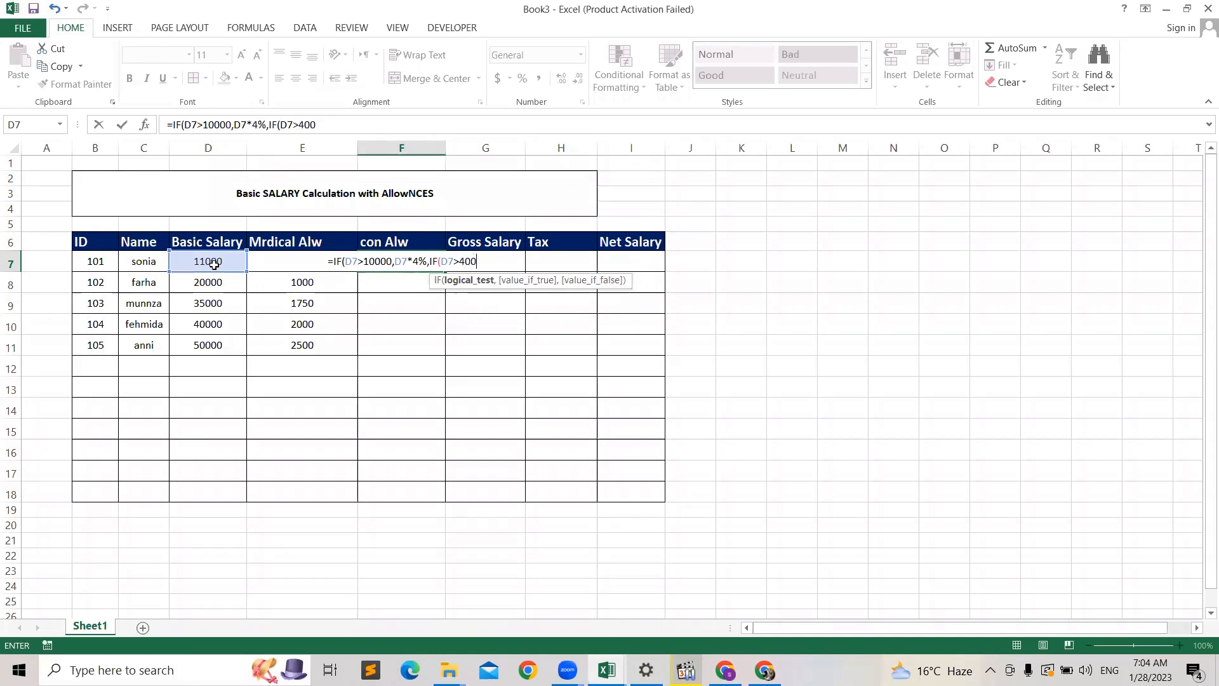
type(",")
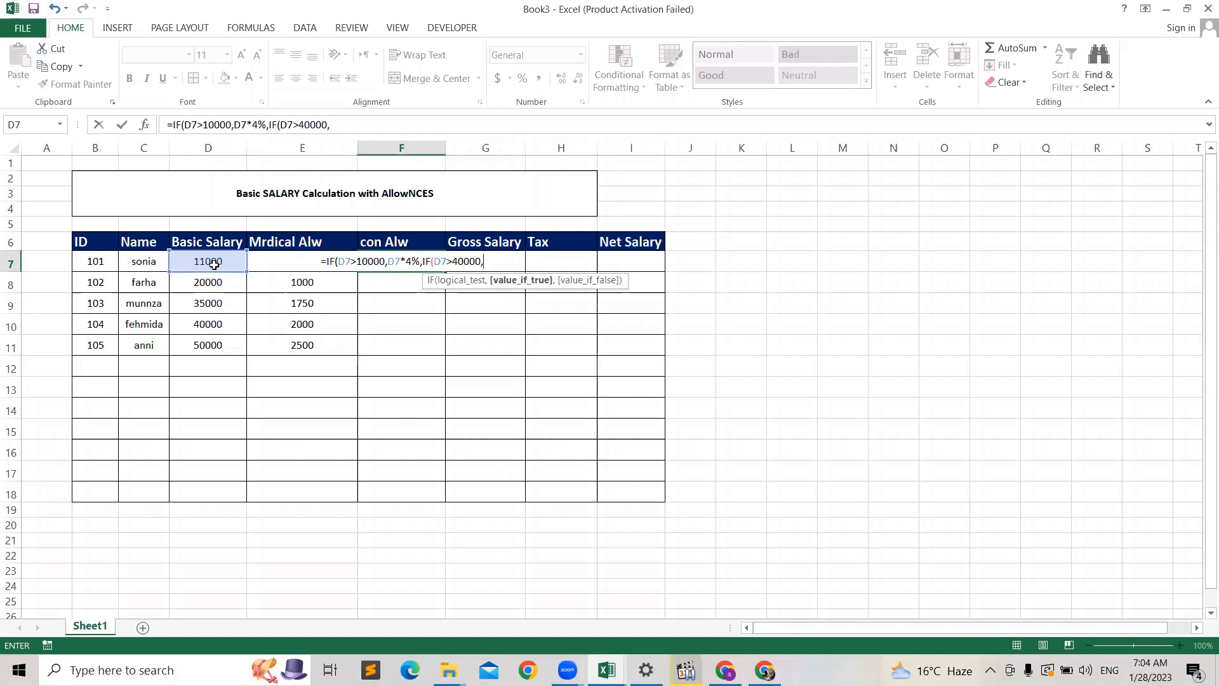
- Give the nested IF in F7 the value-if-true argument D7*10%, then close both functions and enter the formula
left_click(214, 264)
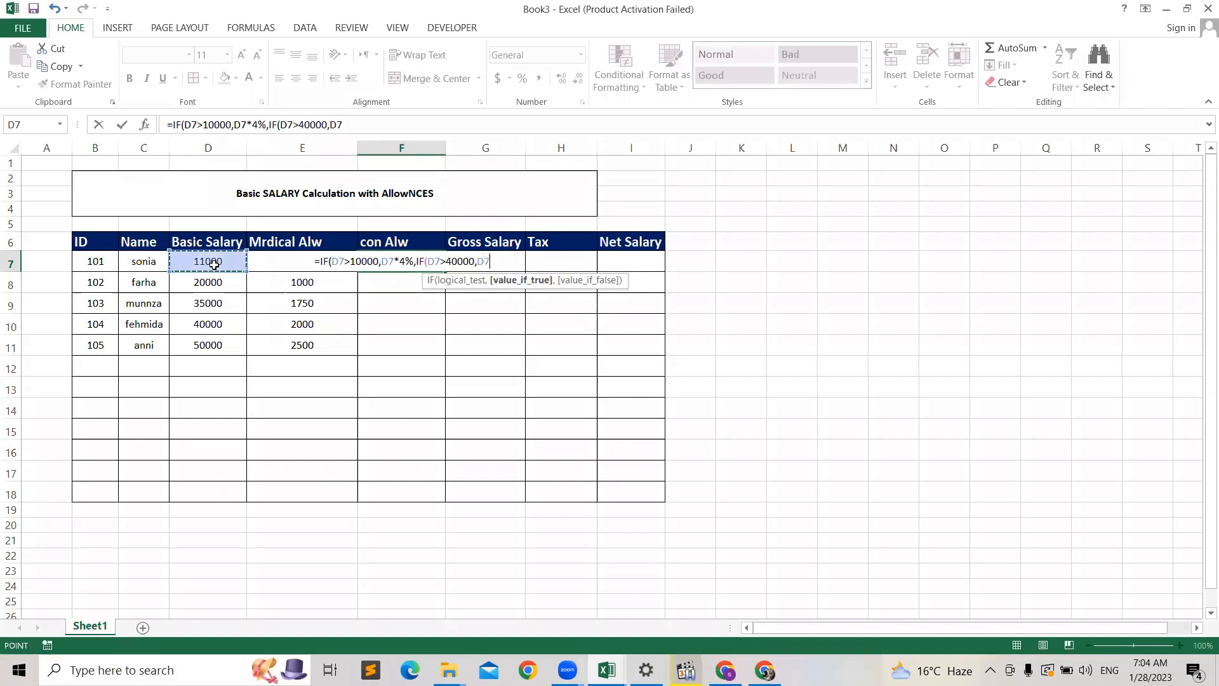
type("*")
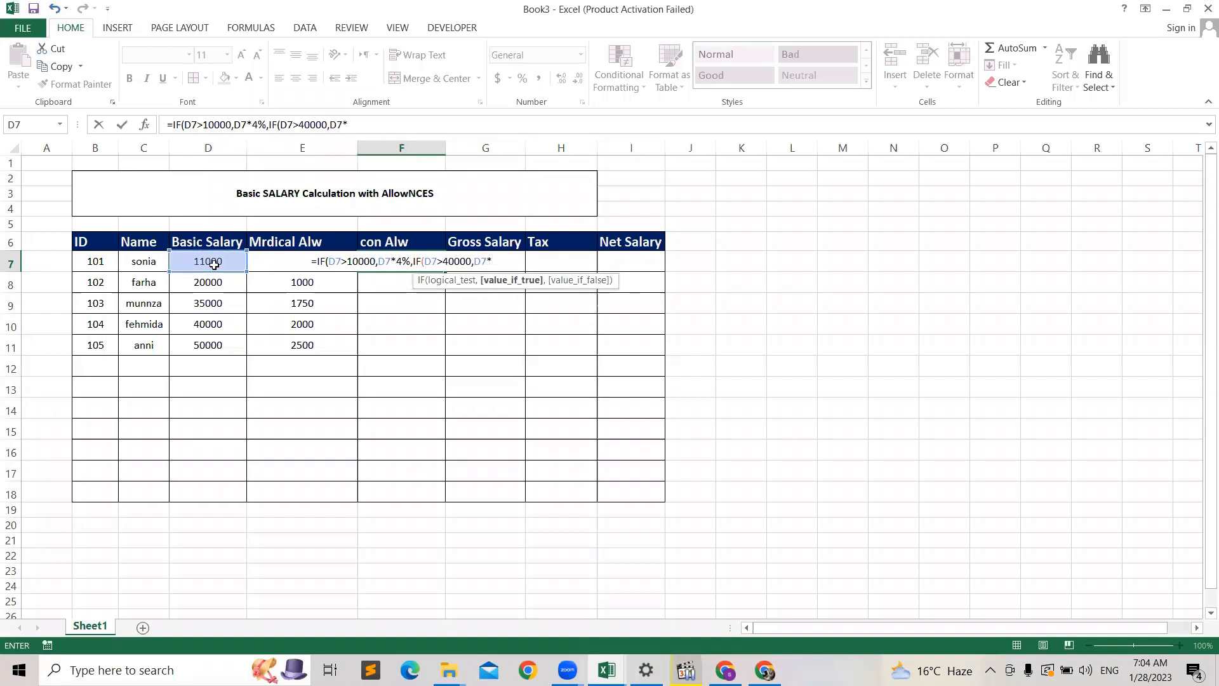
type("10%")
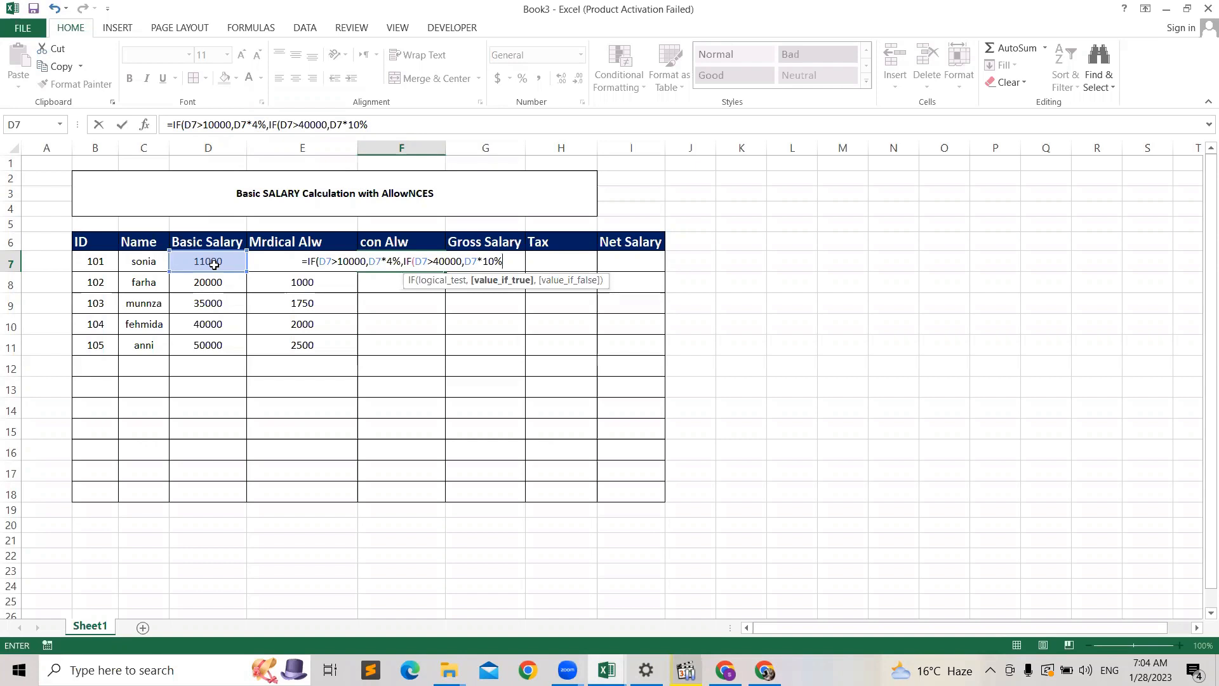
type("))")
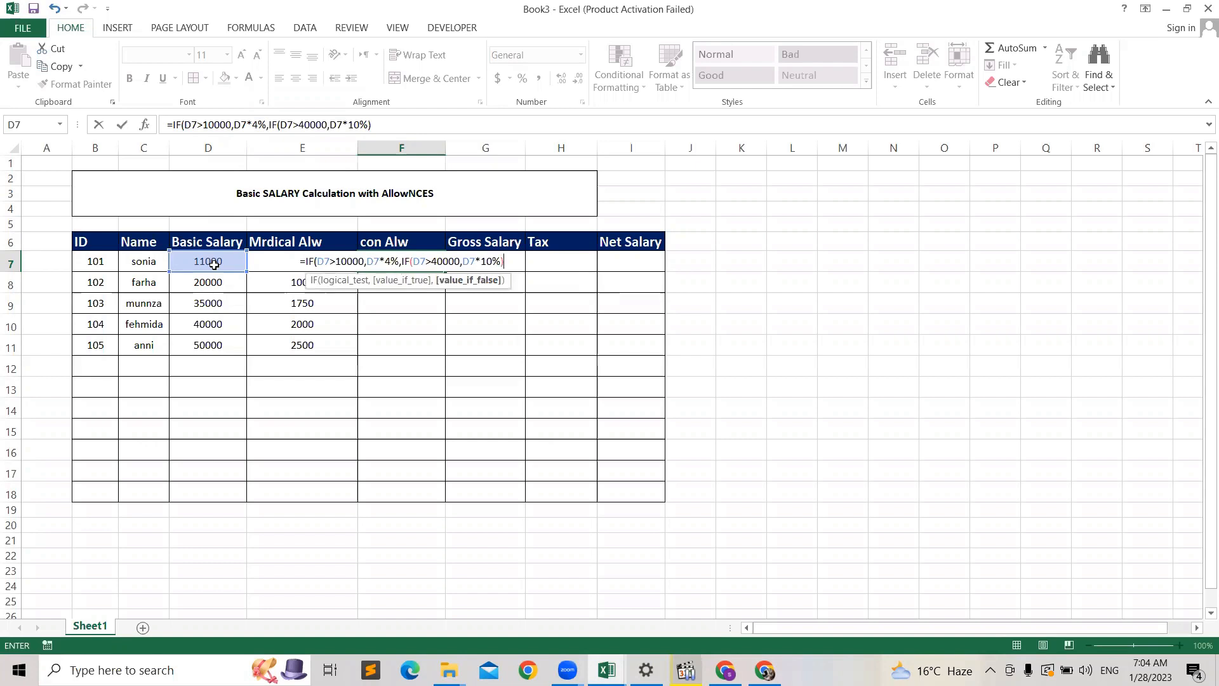
key("Return")
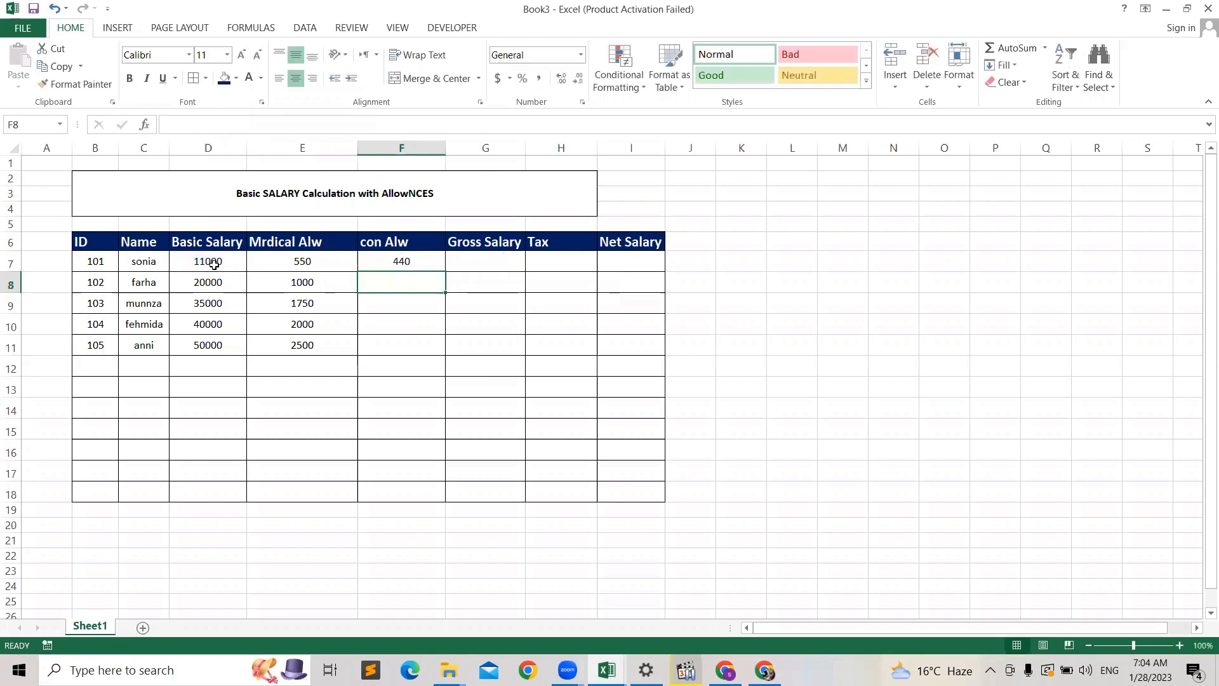
- Fill the con allowance formula from F7 down to F11 and review the contents of D7, E7 and F7
left_click(402, 263)
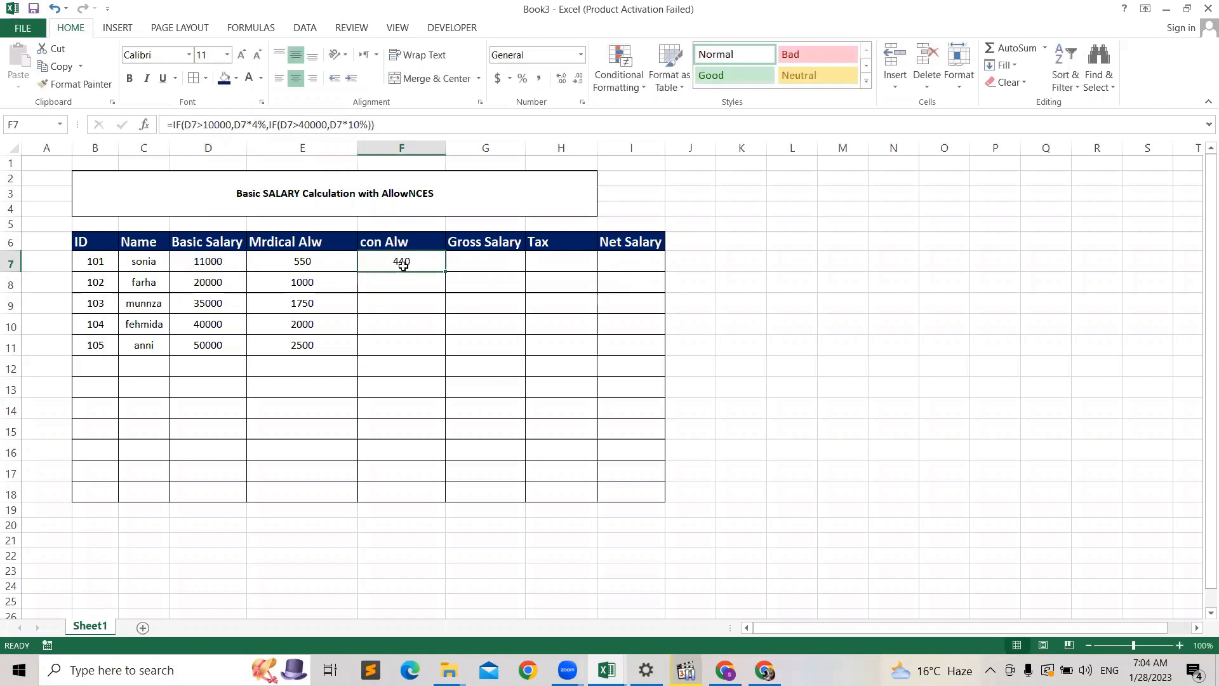
left_click_drag(446, 279, 441, 357)
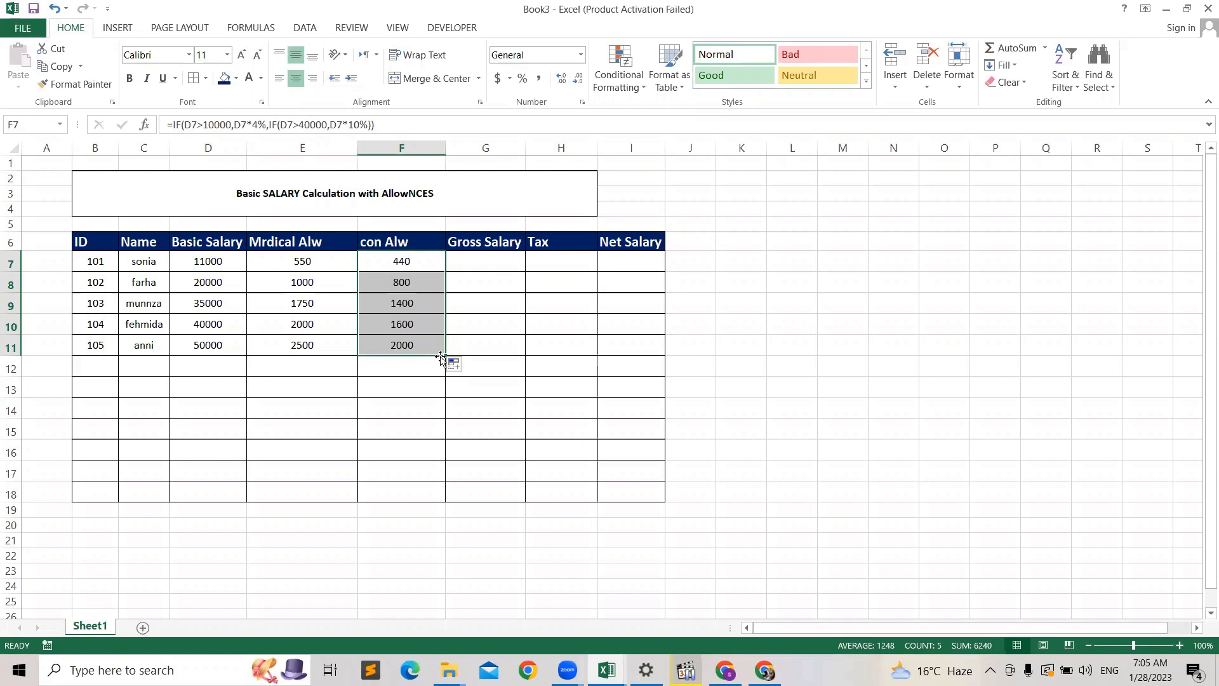
left_click(202, 256)
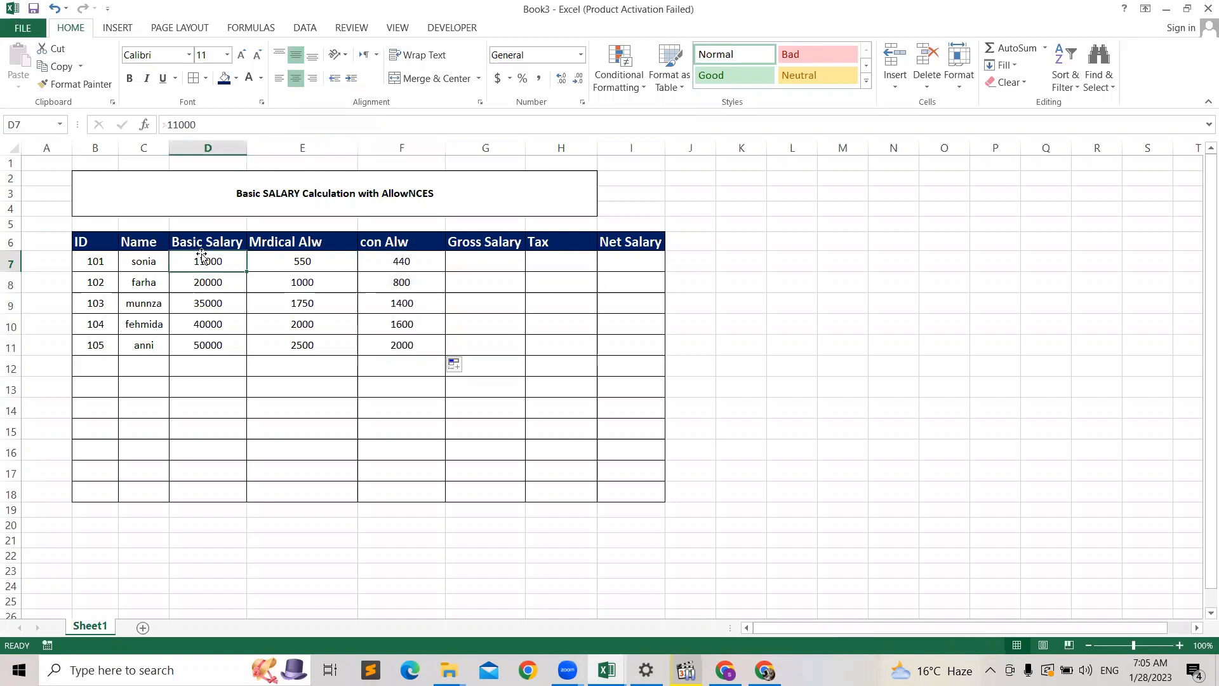
left_click(283, 271)
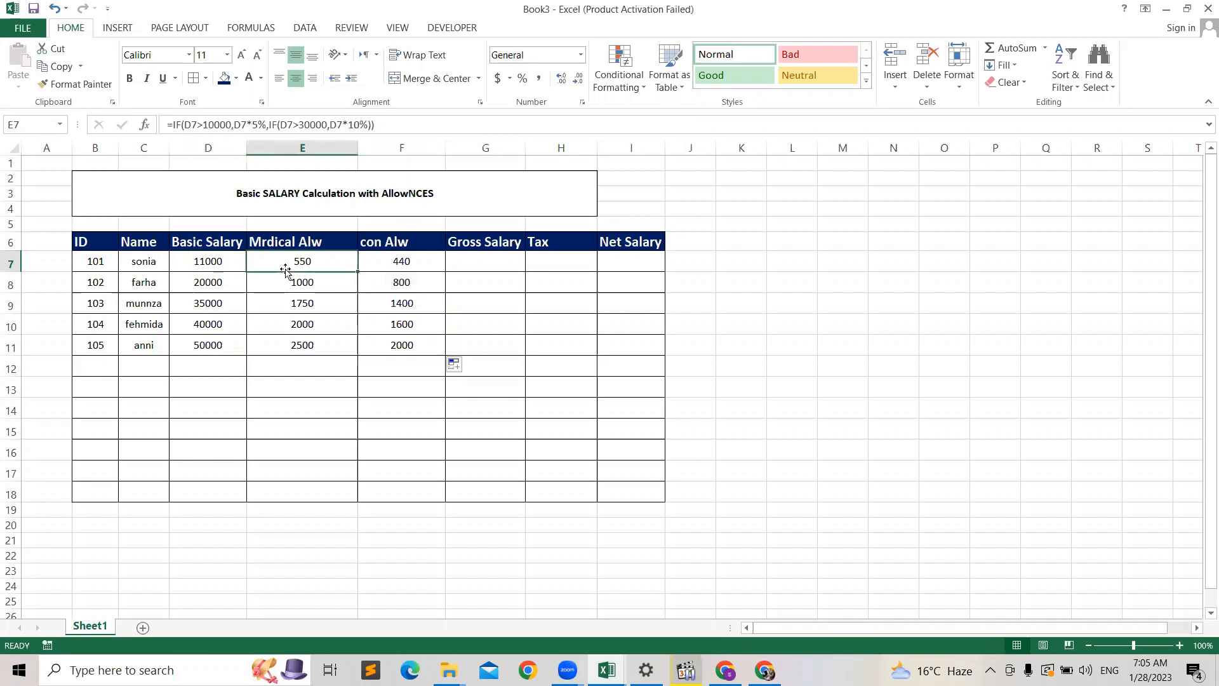
left_click(375, 271)
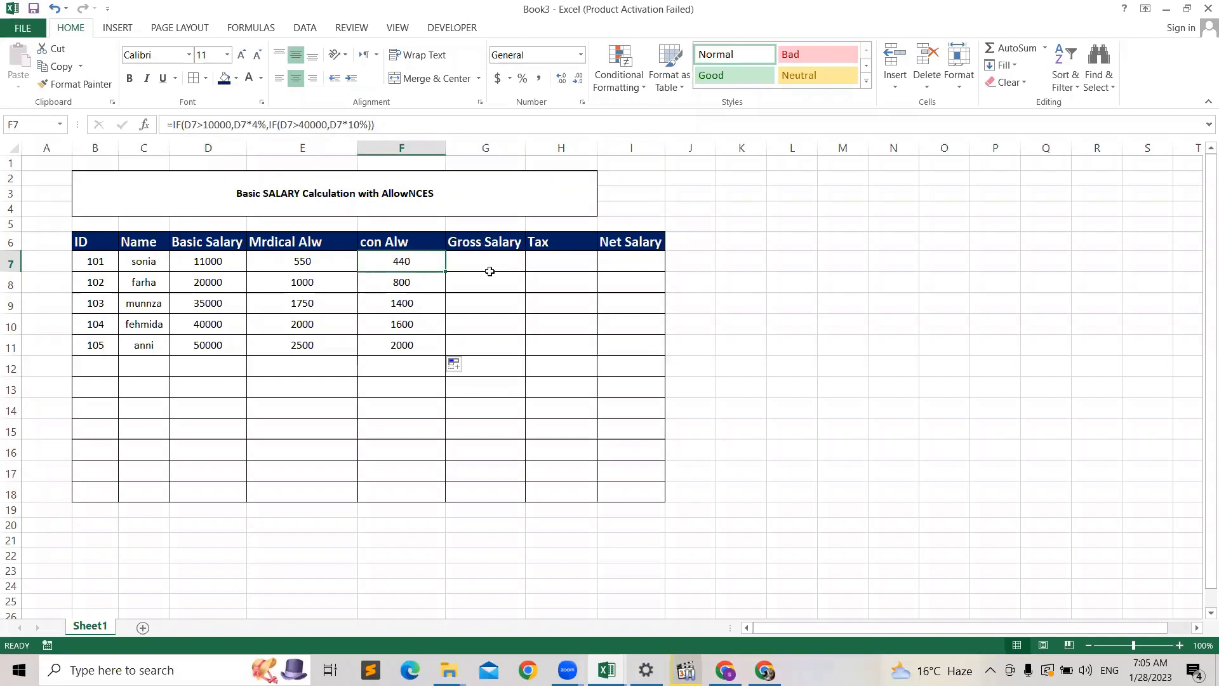
- Enter a SUM formula over D7:F7 in G7 to calculate the first employee's gross salary
left_click(490, 273)
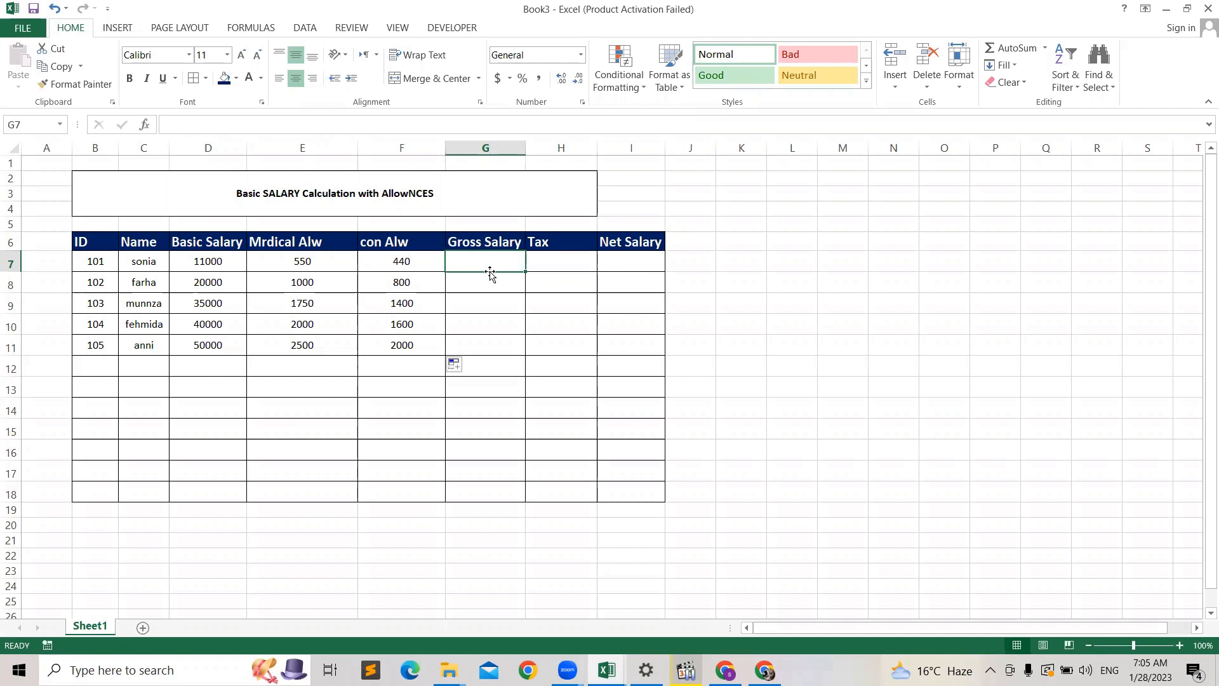
type("=")
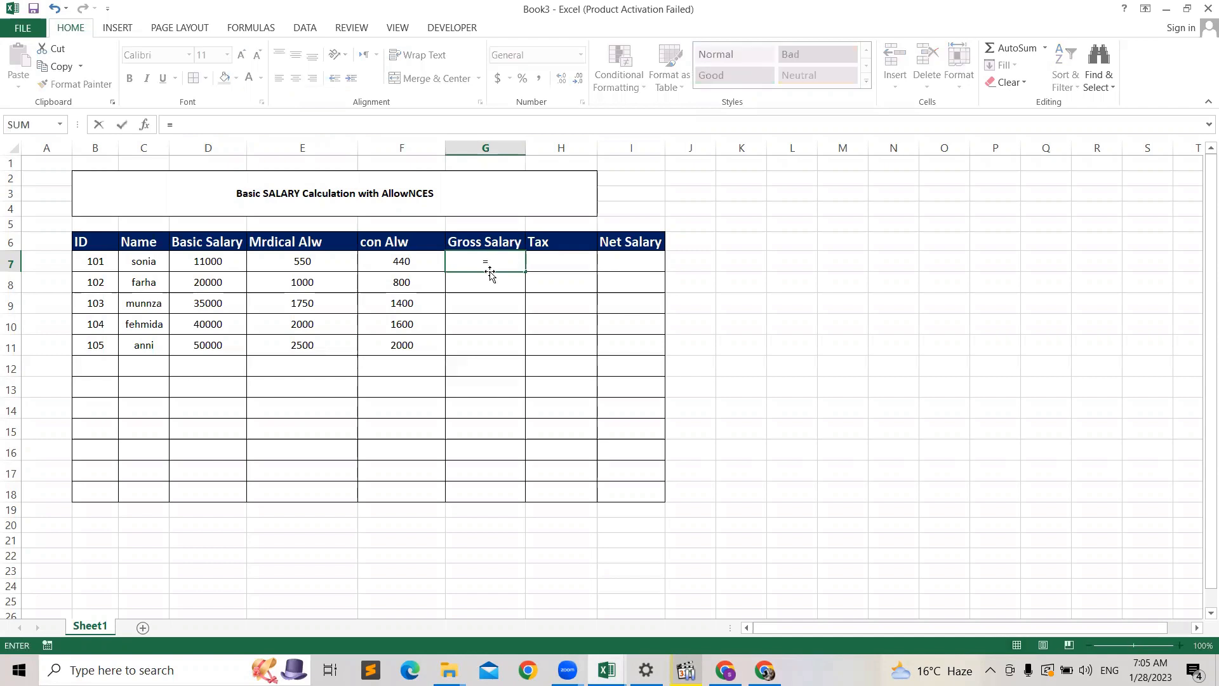
type("sum")
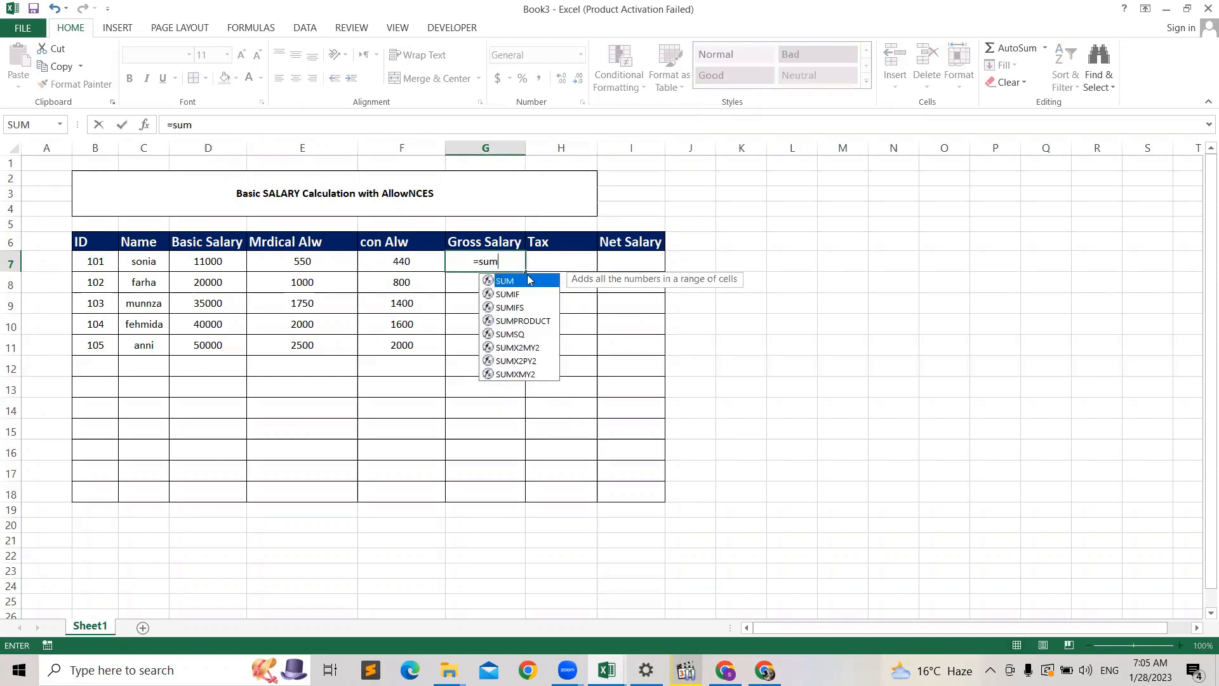
double_click(529, 280)
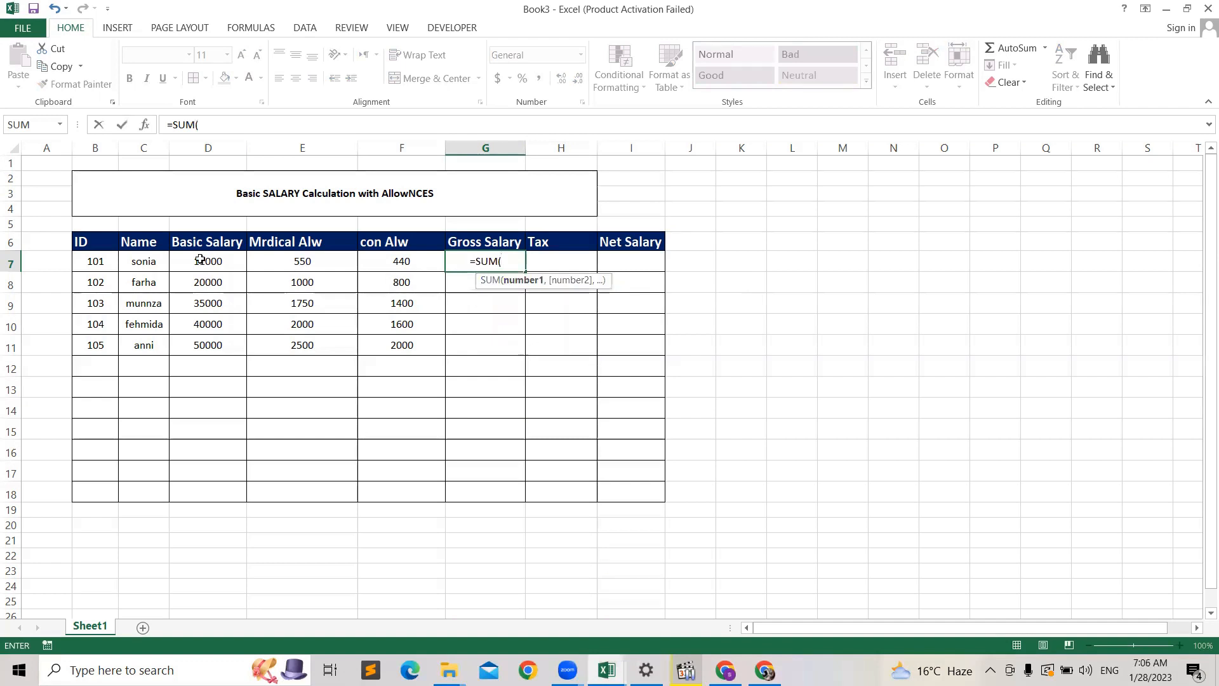
left_click_drag(202, 260, 288, 260)
left_click_drag(354, 261, 369, 261)
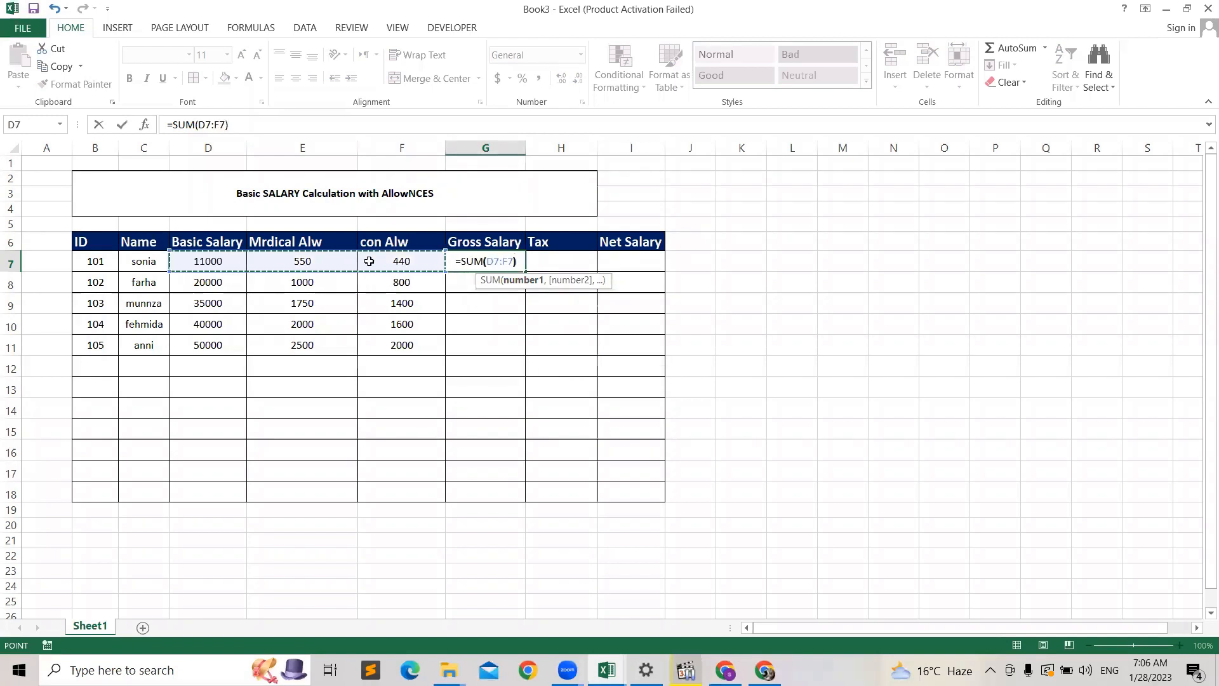
key("Return")
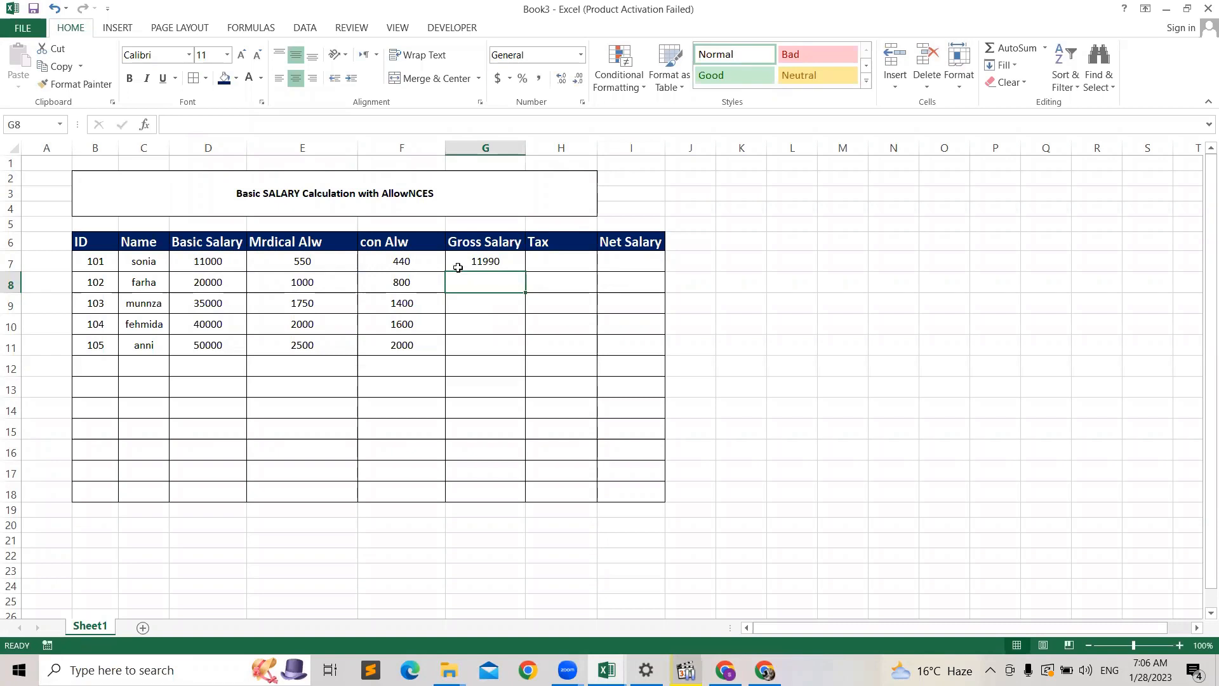
- Clear the gross salary formula from G7
left_click(499, 263)
key("BackSpace")
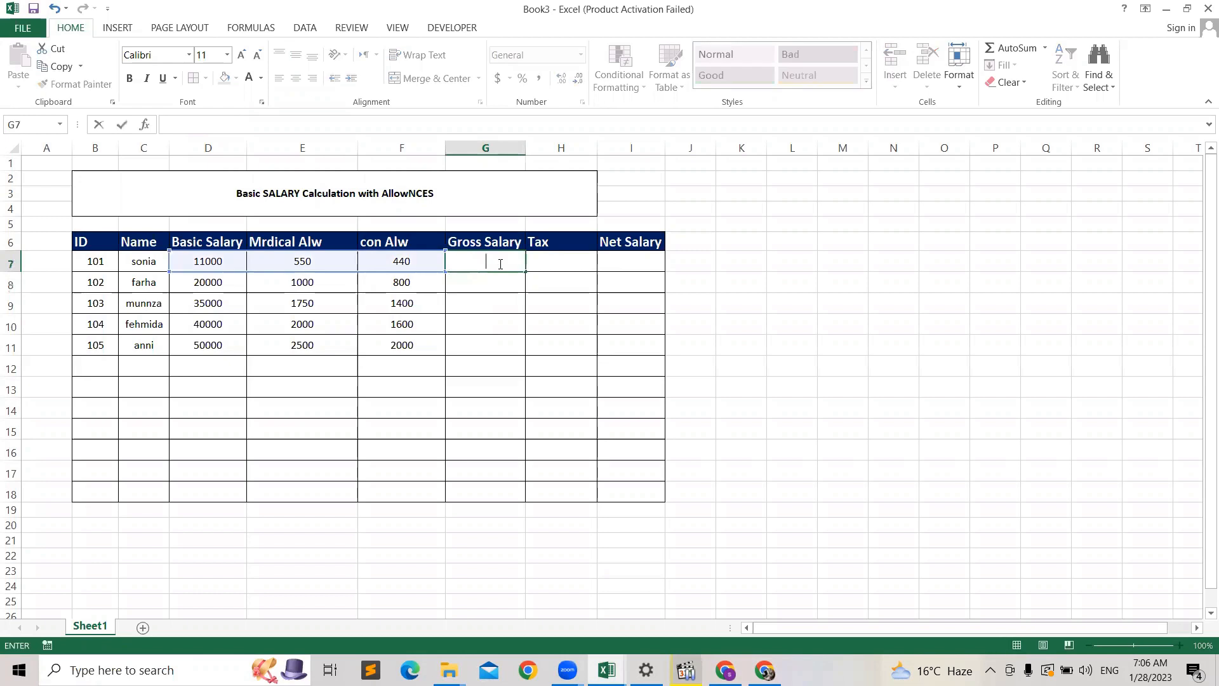
left_click(646, 301)
- Use AutoSum on D7:F7 to calculate the gross salary in G7, and fill the formula down to G11
left_click_drag(195, 263, 406, 263)
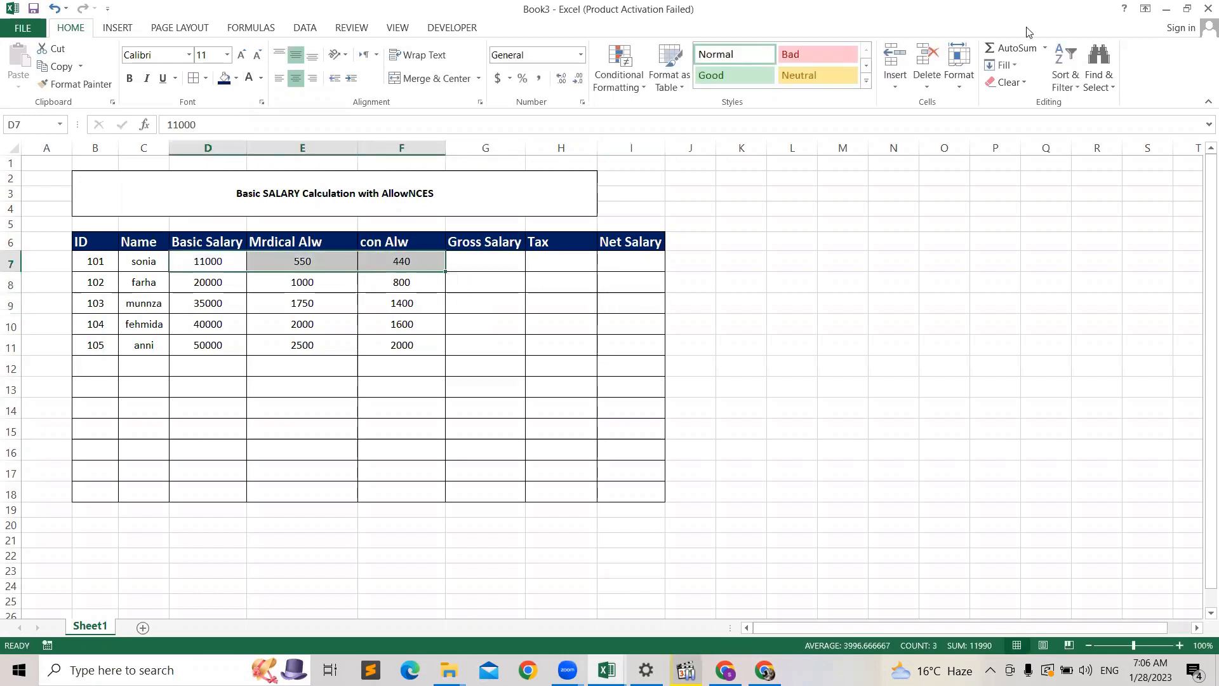
left_click(1018, 49)
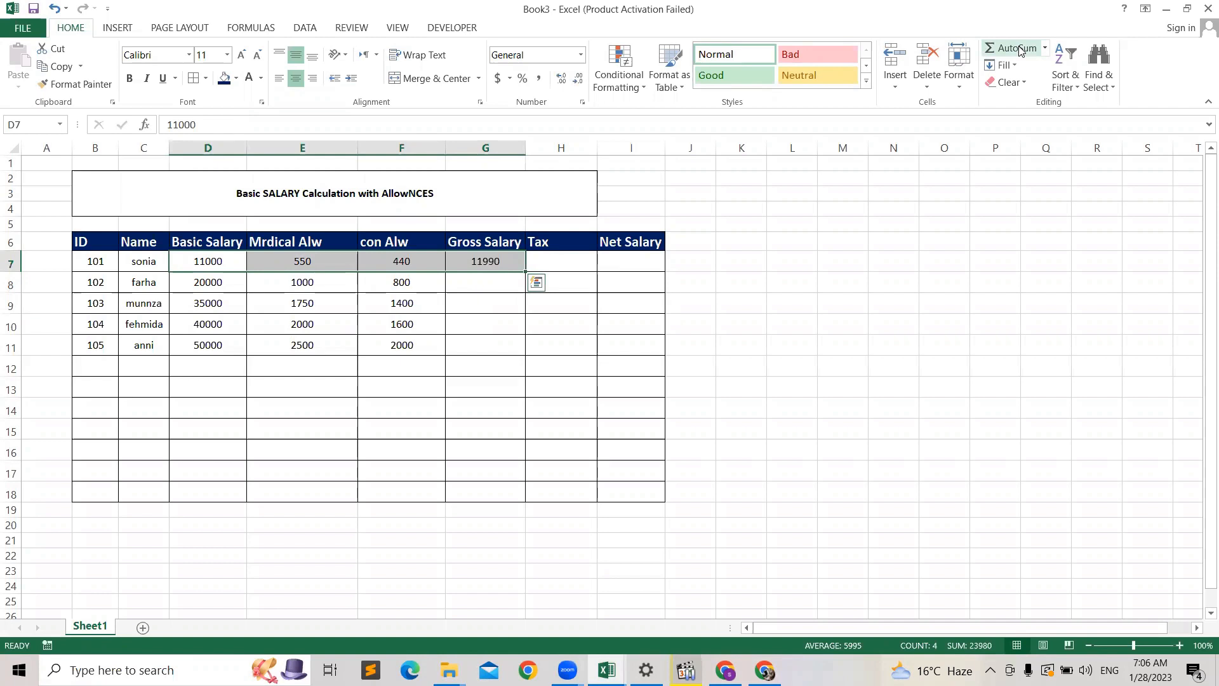
left_click(941, 260)
left_click(509, 261)
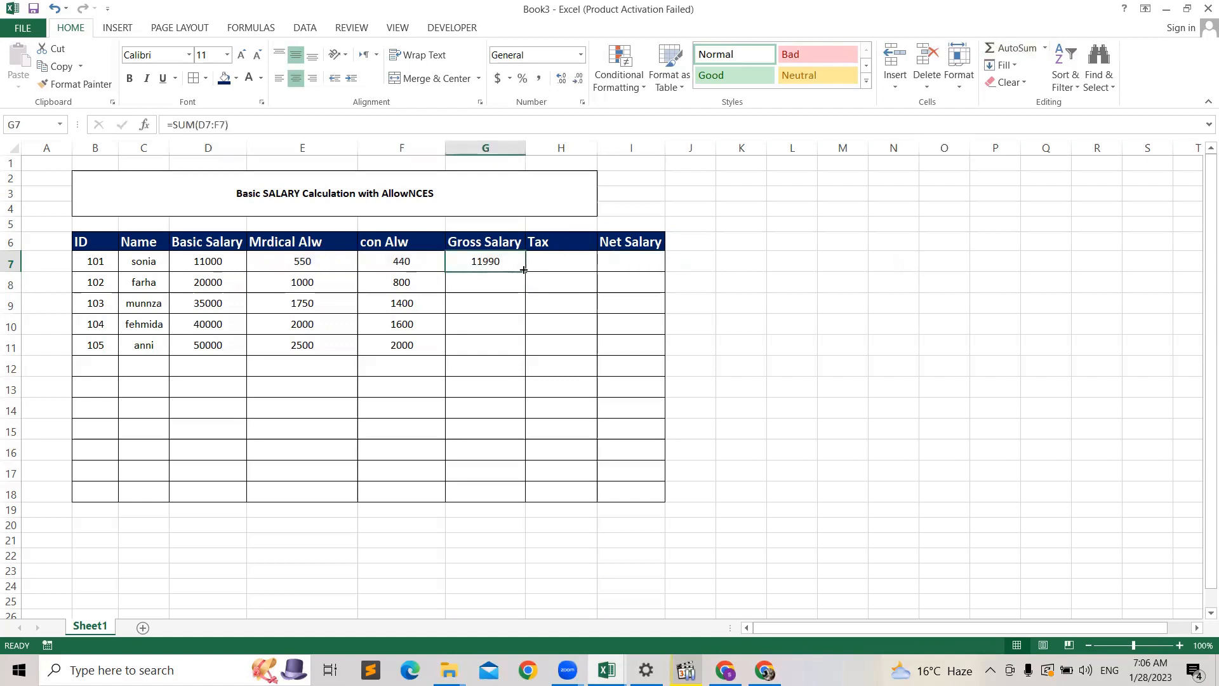
left_click_drag(526, 271, 525, 347)
left_click(1001, 313)
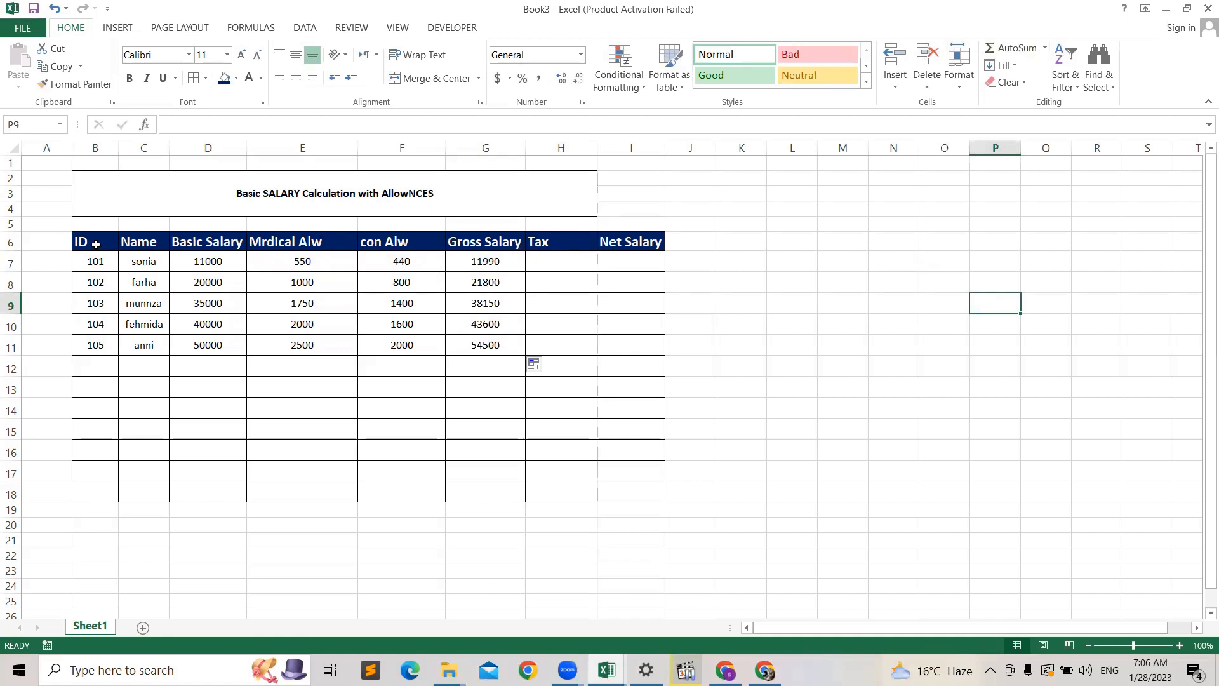
- Center the header row labels in B6:I6 horizontally
left_click_drag(86, 242, 632, 246)
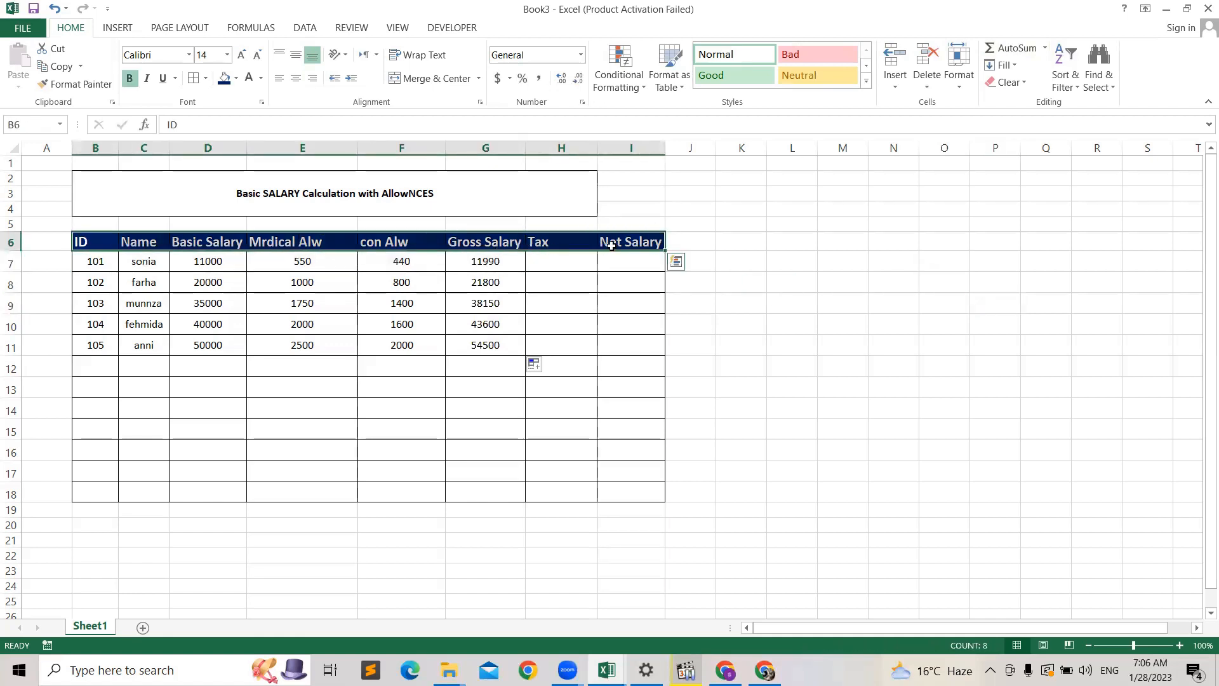
left_click(295, 83)
left_click(740, 470)
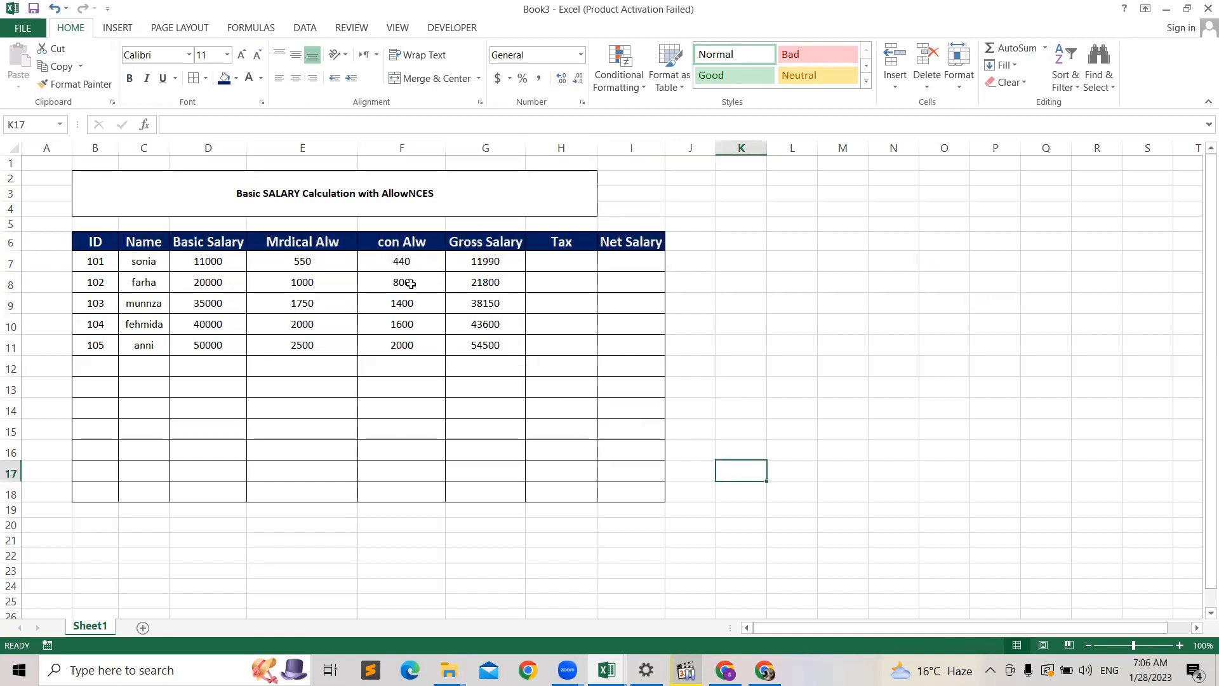
left_click(790, 267)
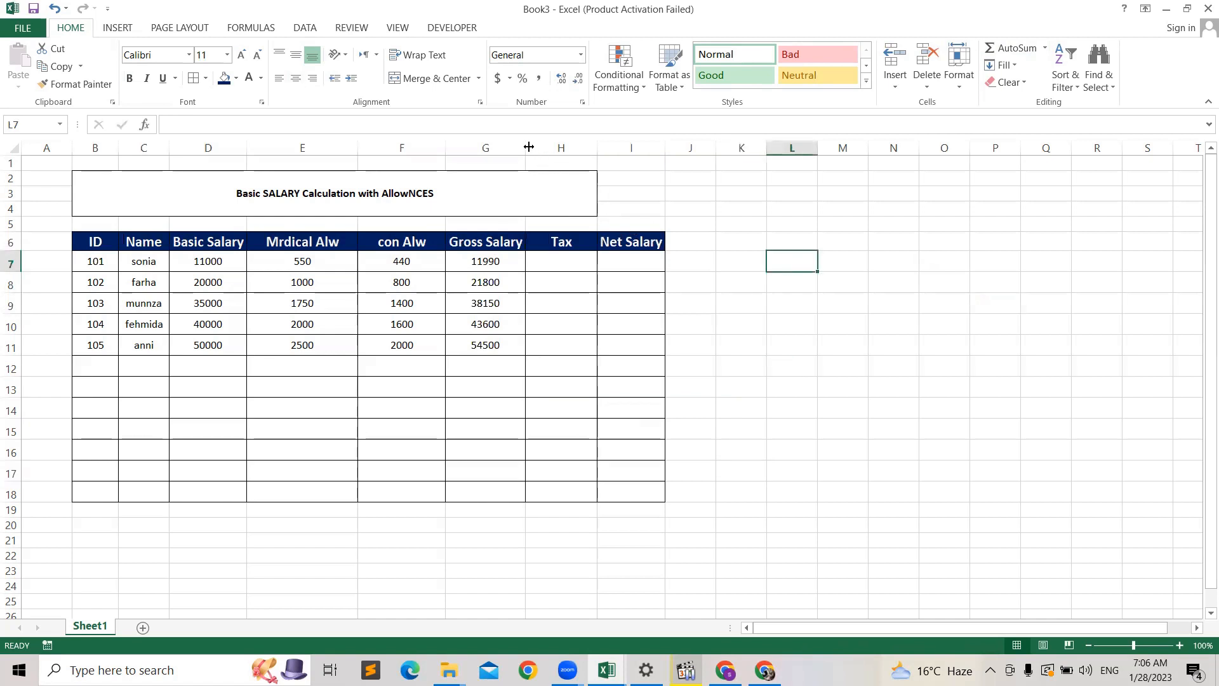
left_click(879, 327)
- Start an IF formula in H7 that calculates tax as G7*2% when the gross salary in G7 exceeds 11000
left_click(496, 257)
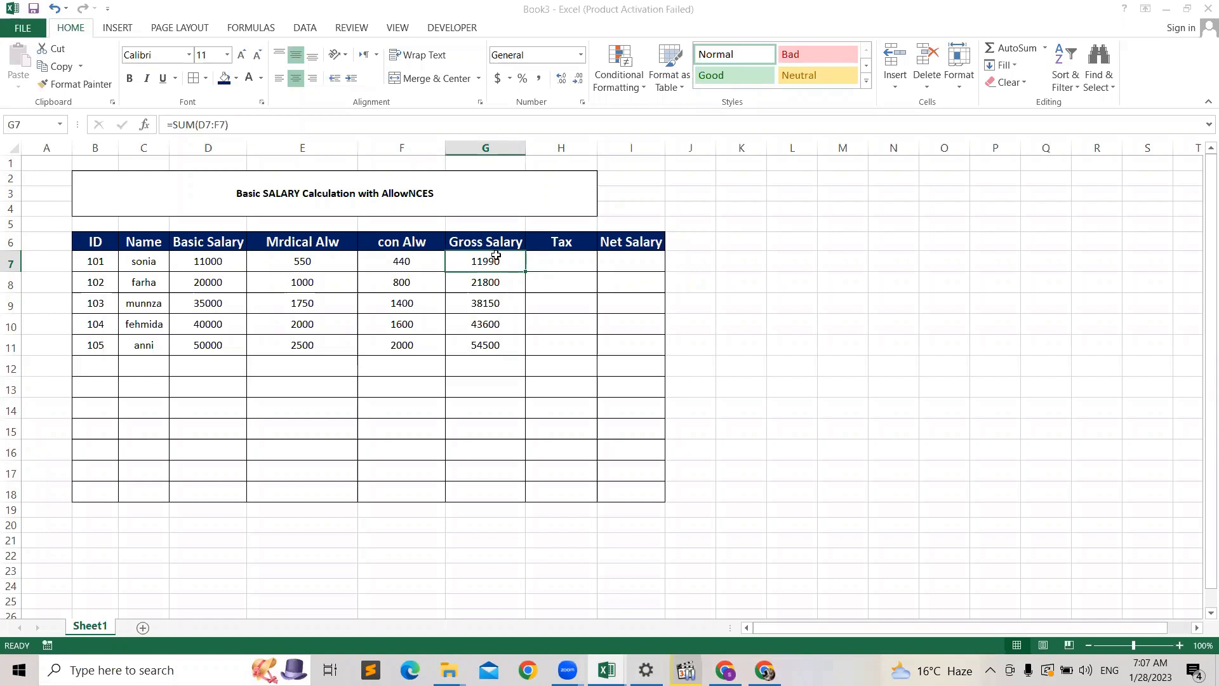
left_click(567, 266)
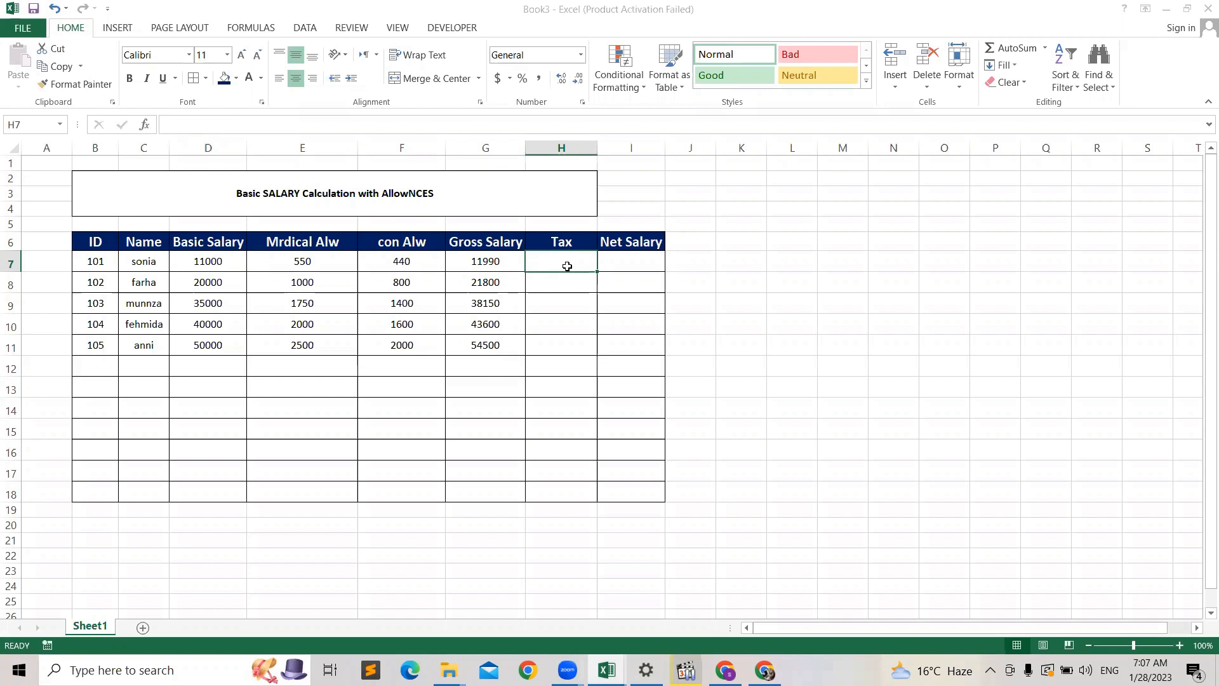
type("=if")
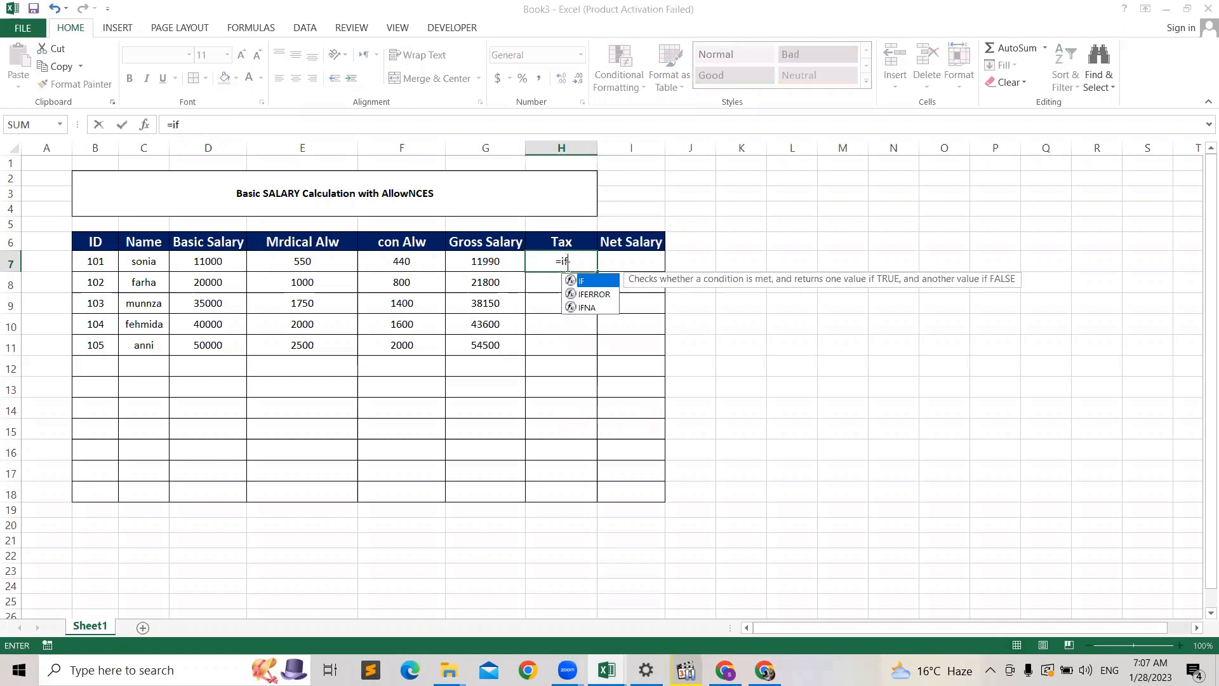
key("Tab")
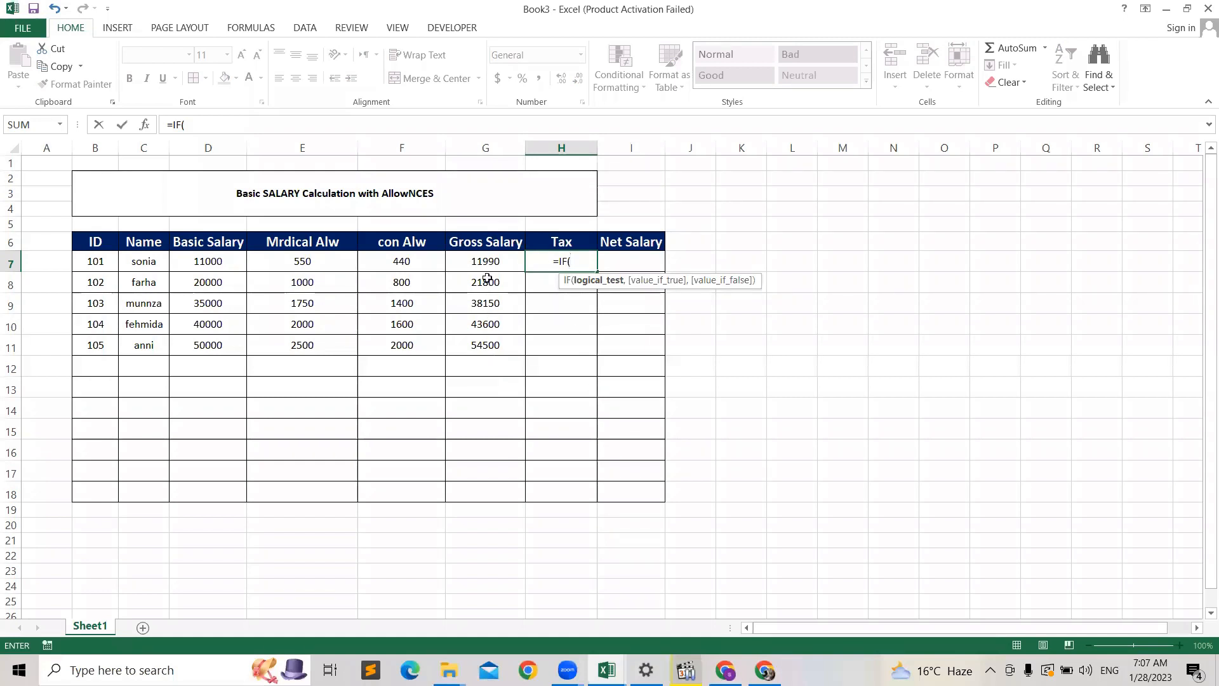
left_click(480, 260)
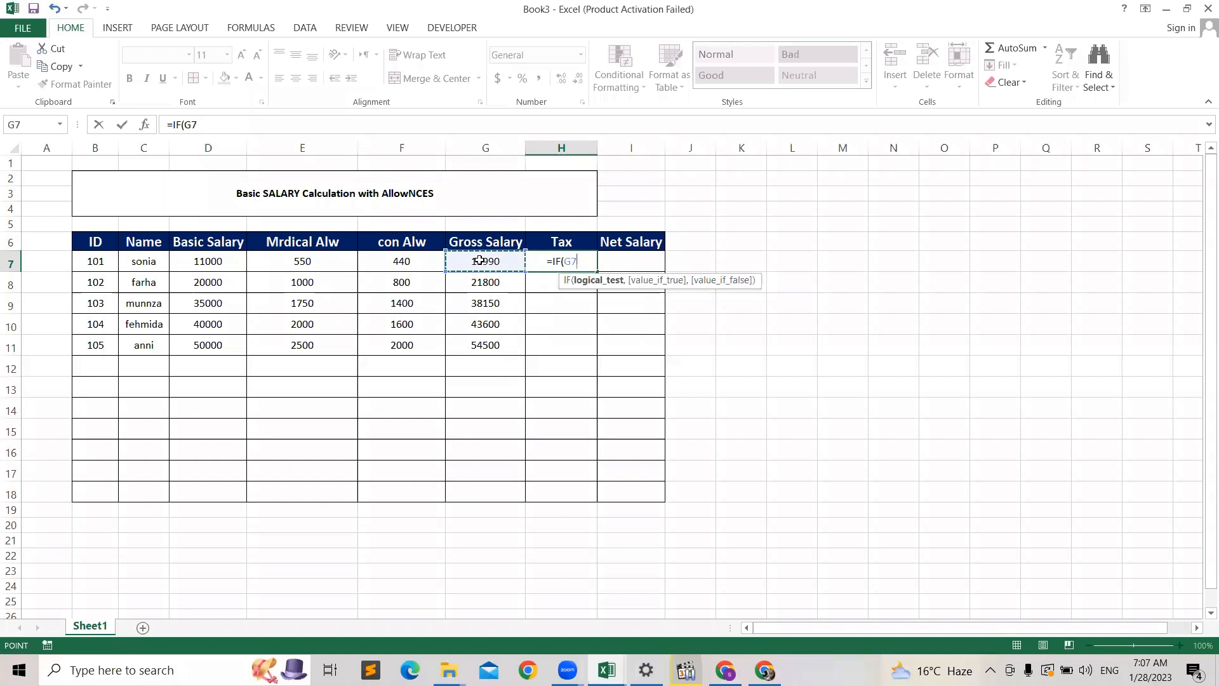
type(">")
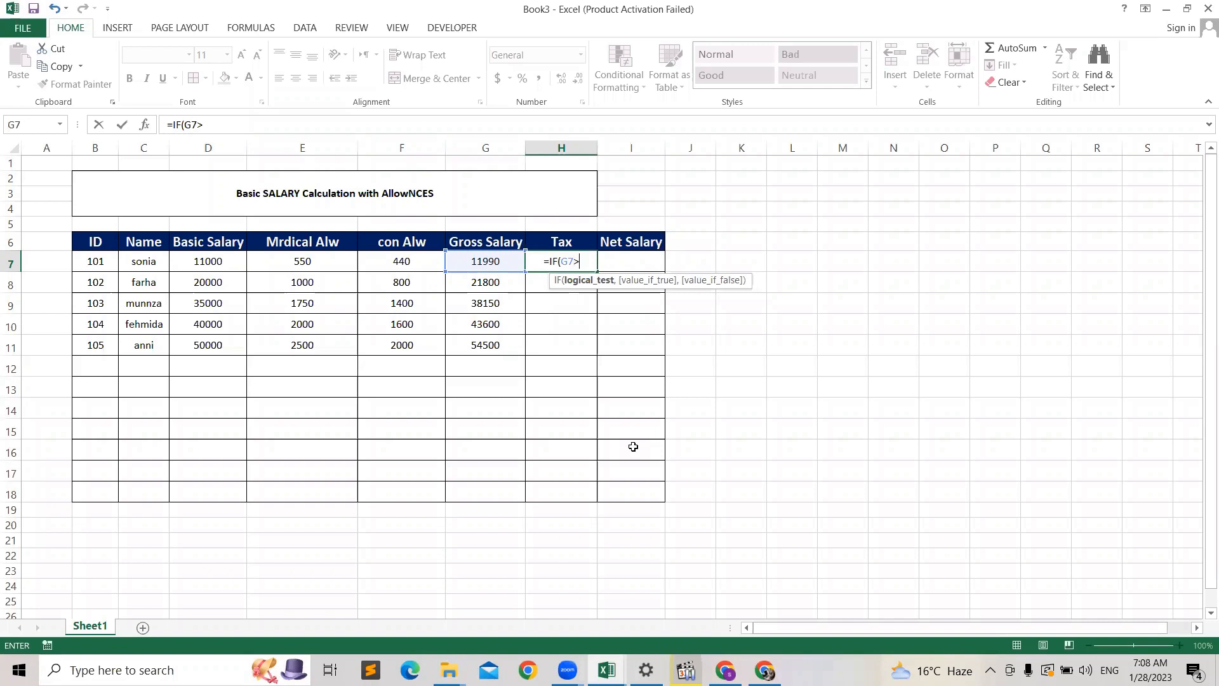
type("1")
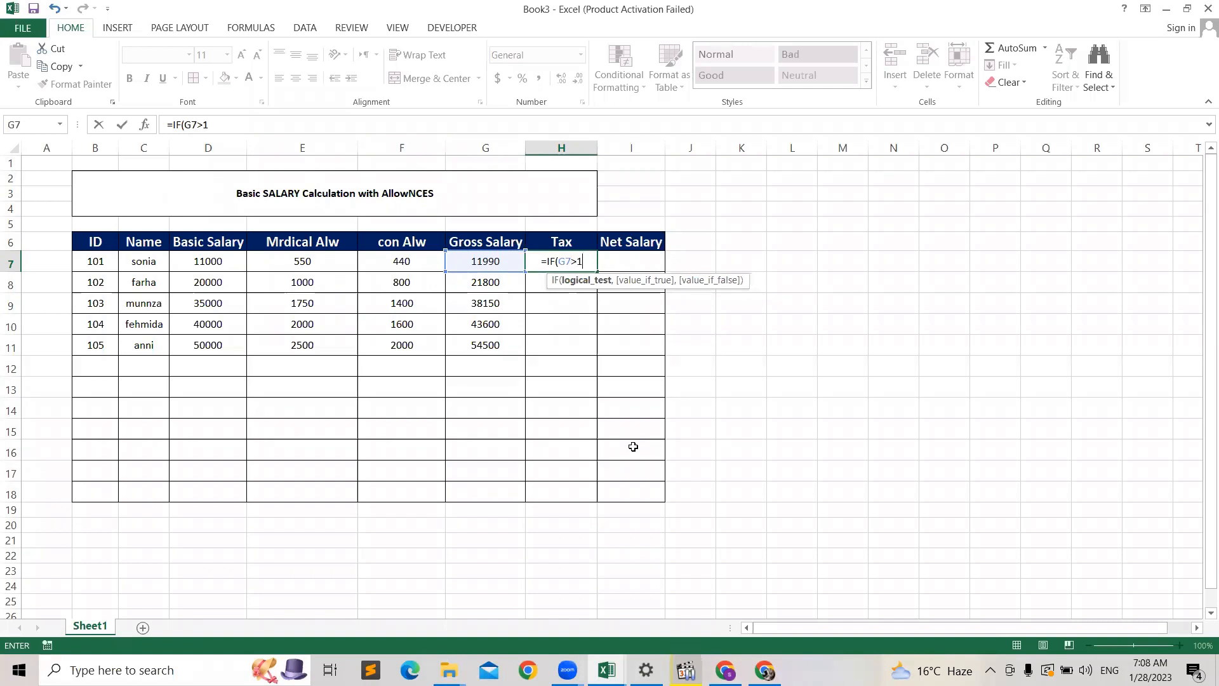
type("1000")
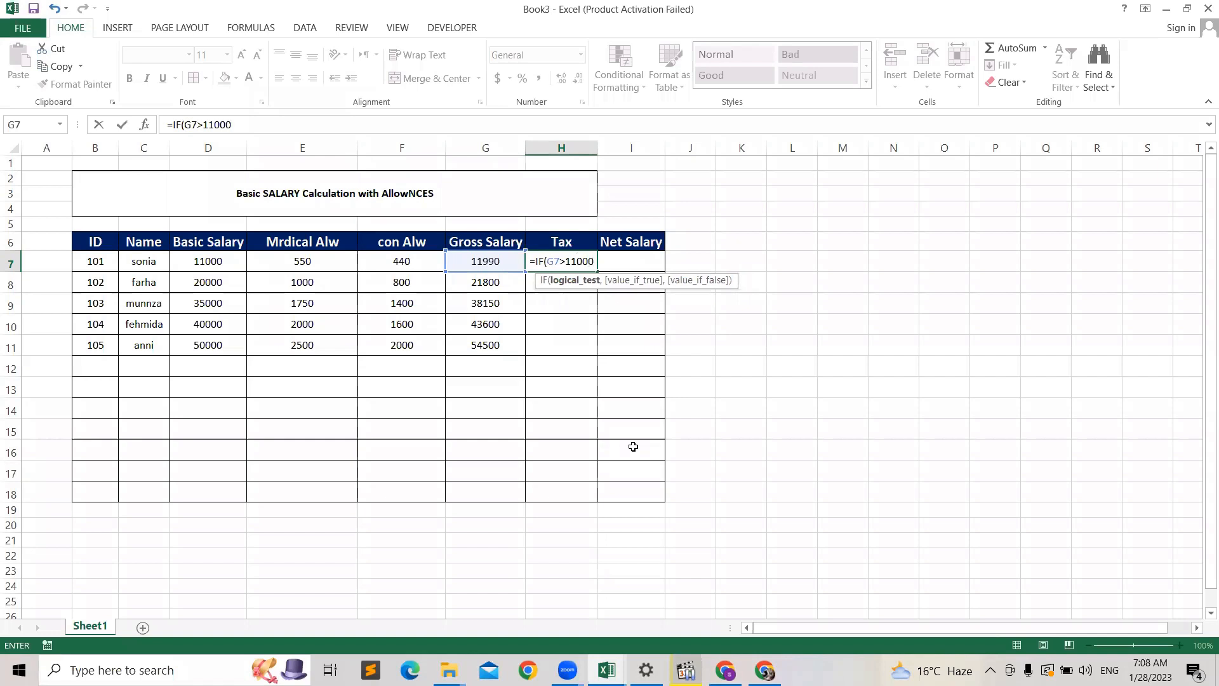
type(",")
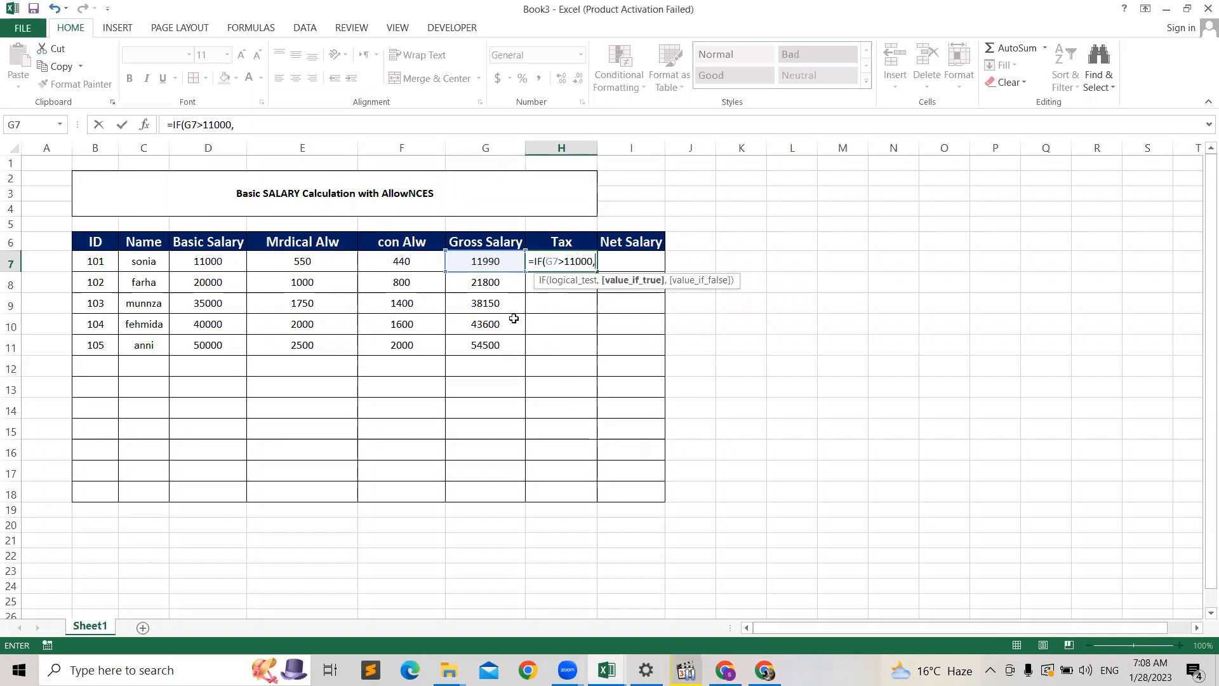
left_click(494, 260)
type("*")
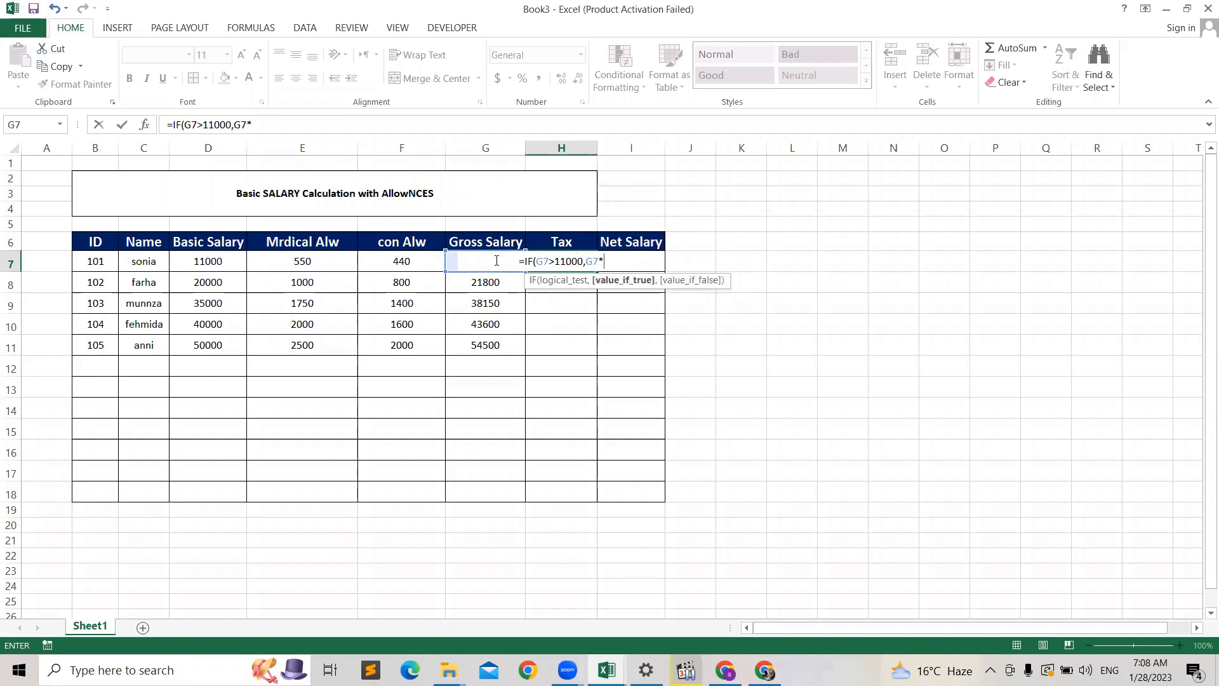
type("2%")
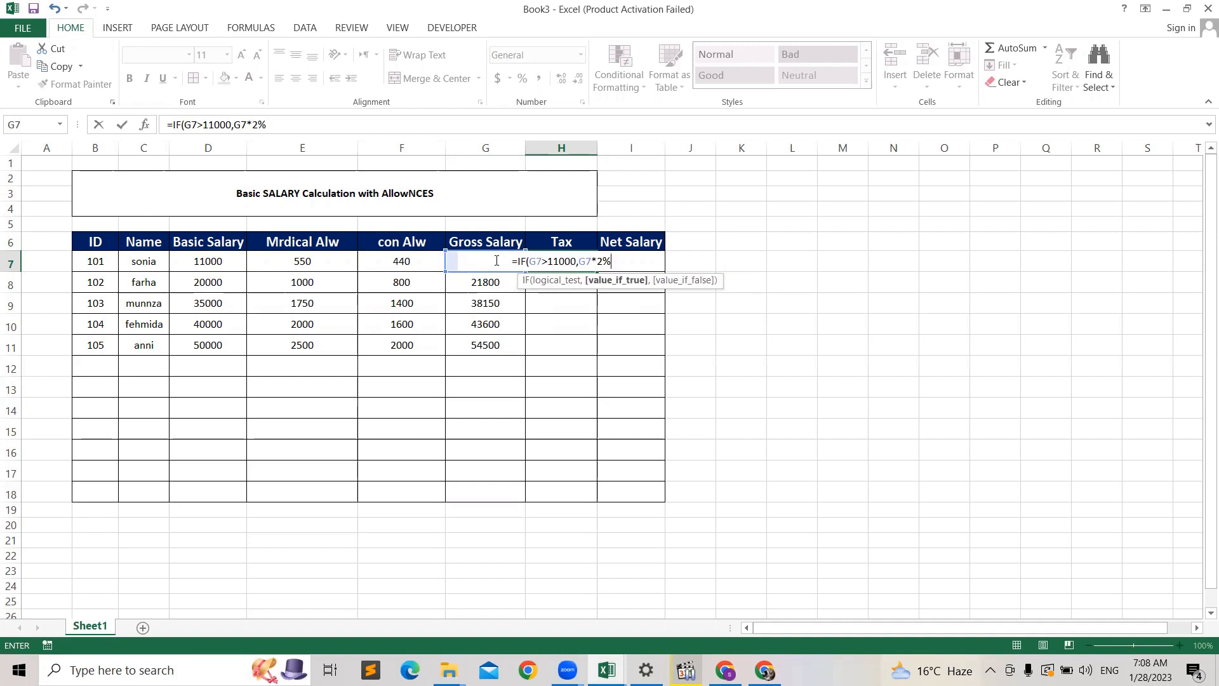
type(",")
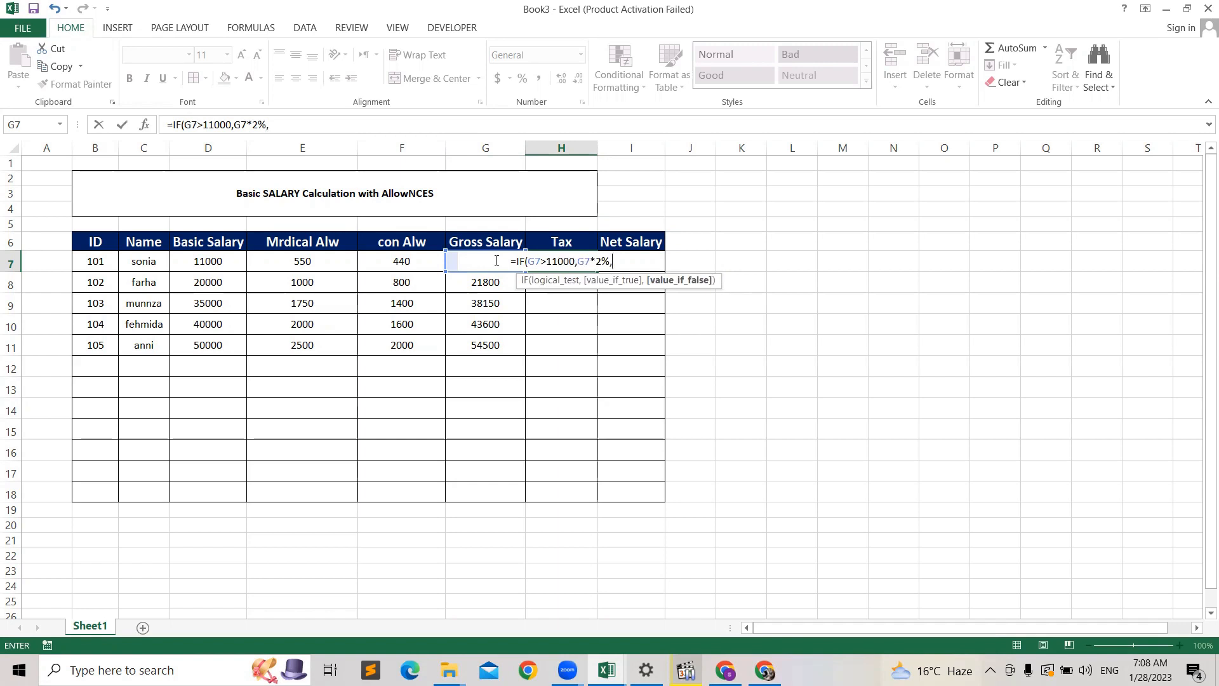
- Complete the H7 tax formula with a nested IF as its false value, returning G7*15% when G7 exceeds 30000
type("if")
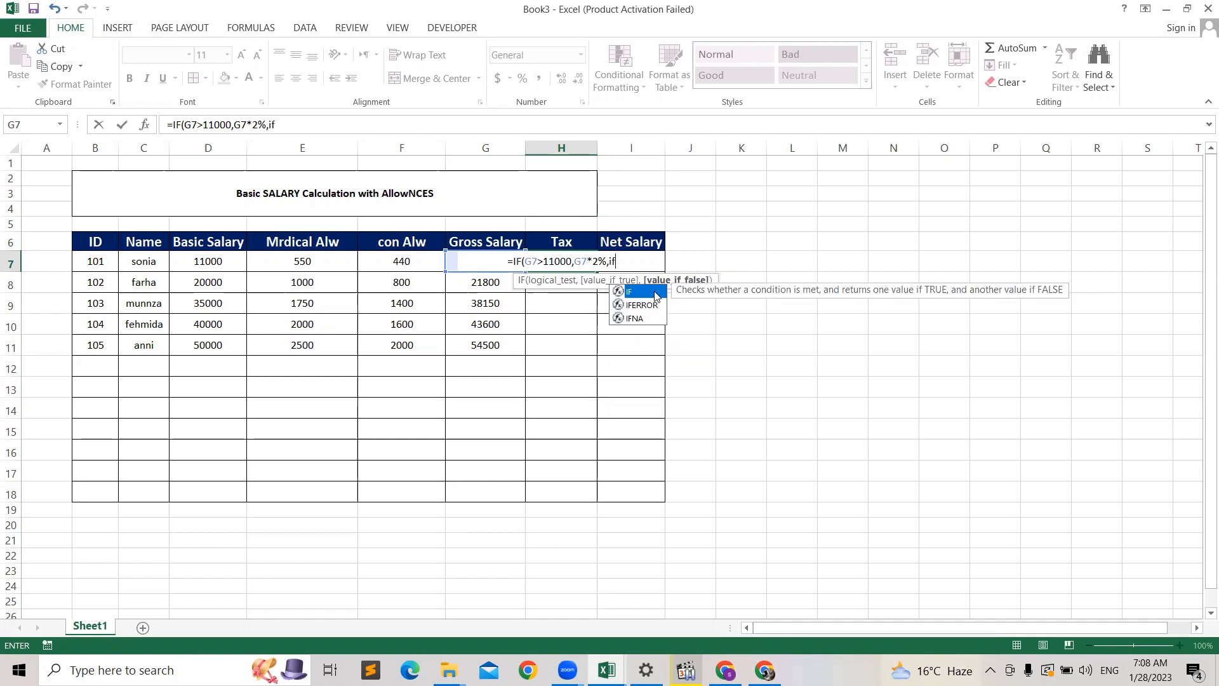
double_click(657, 296)
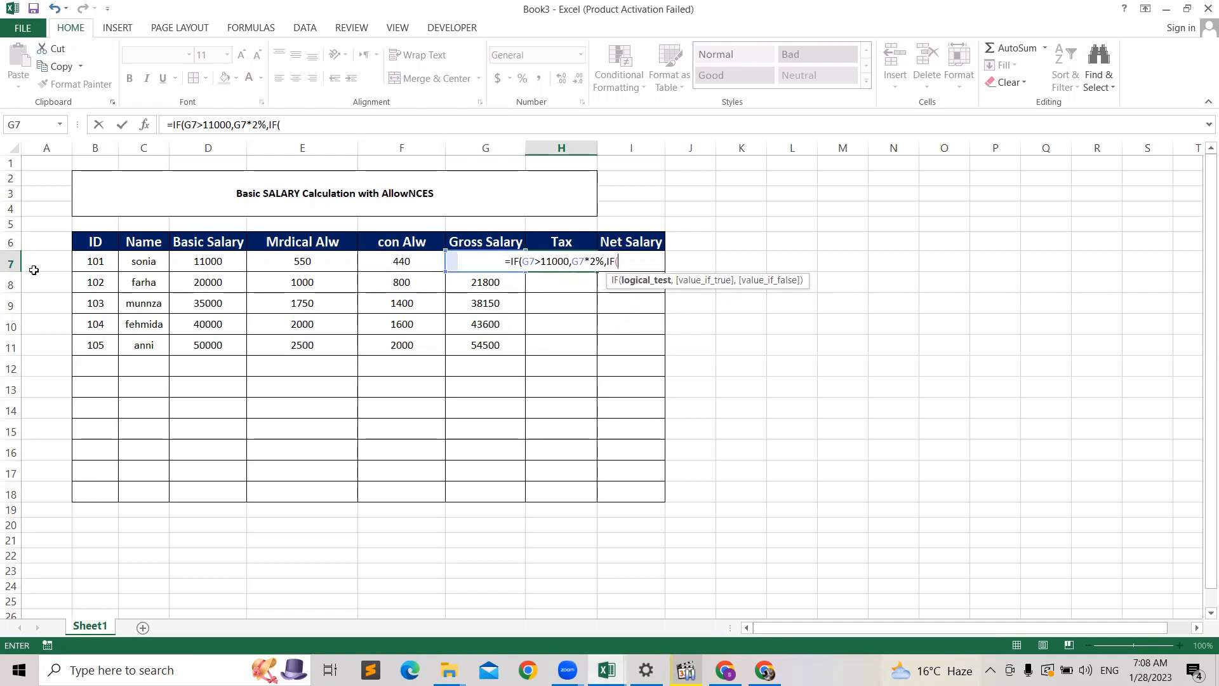
type("g7")
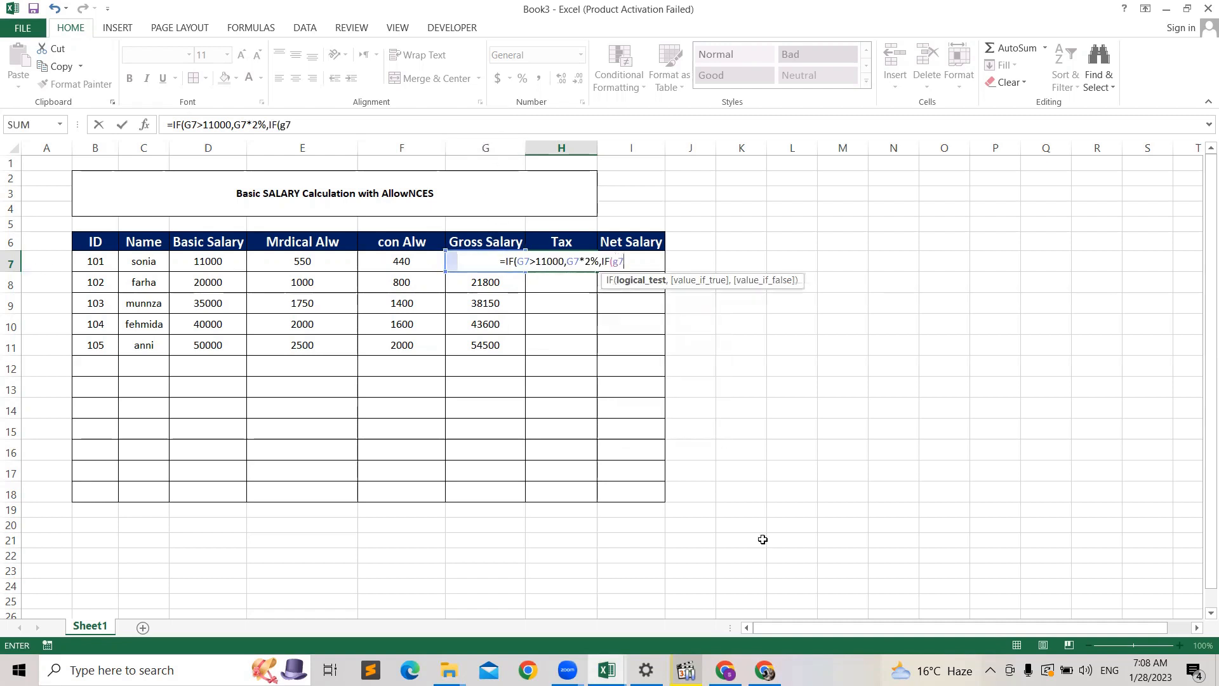
type(">")
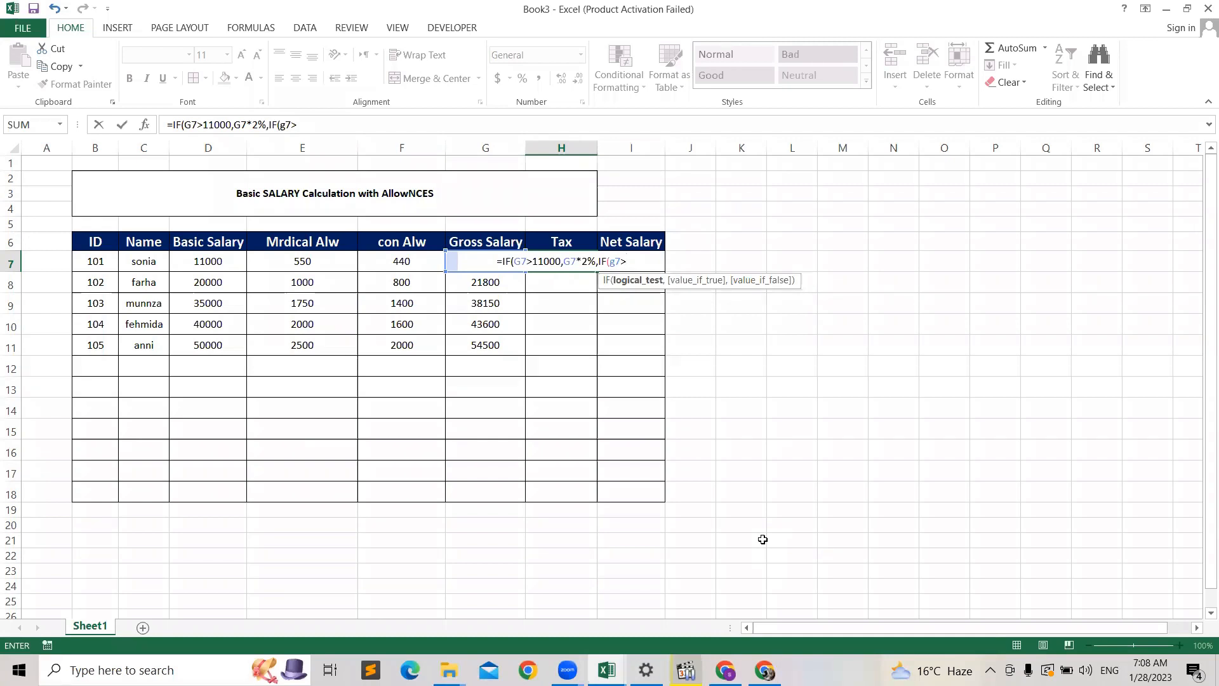
type("30000")
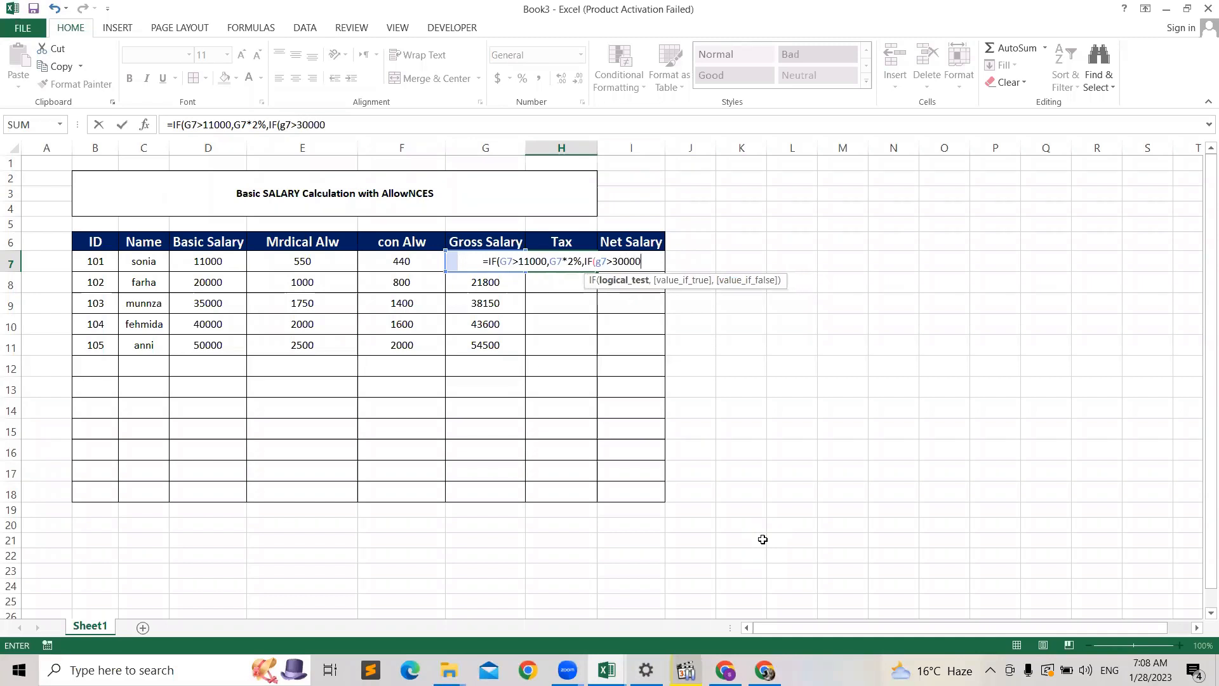
type(",")
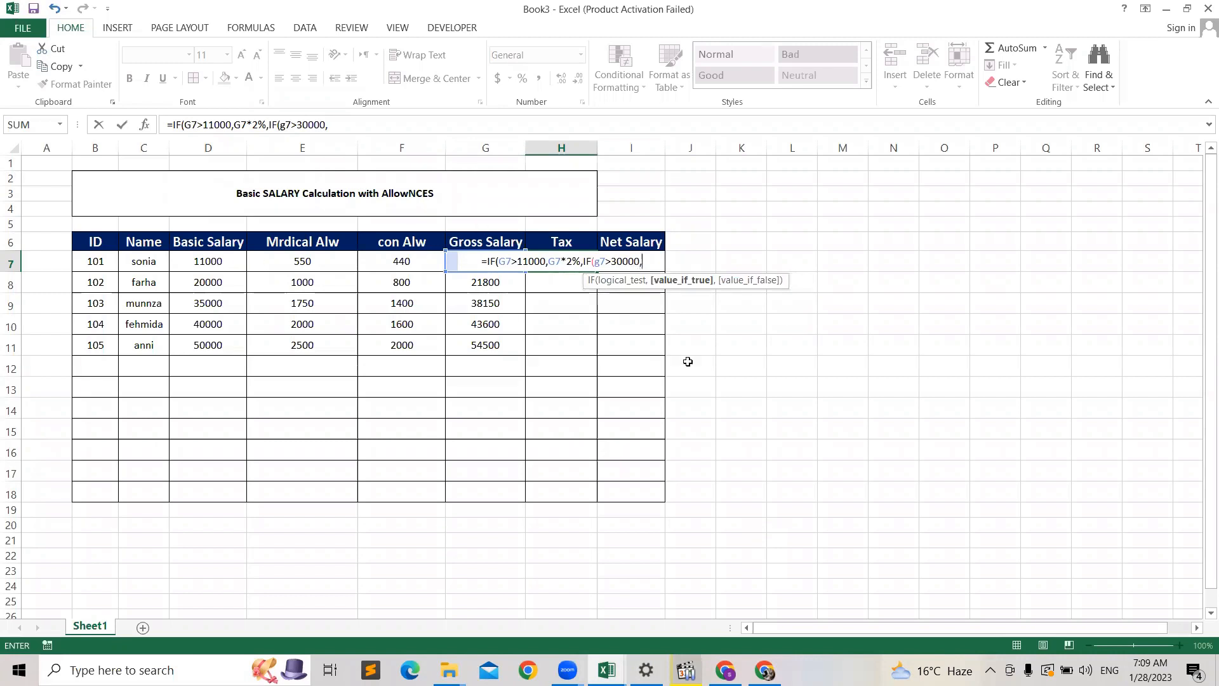
type("g7")
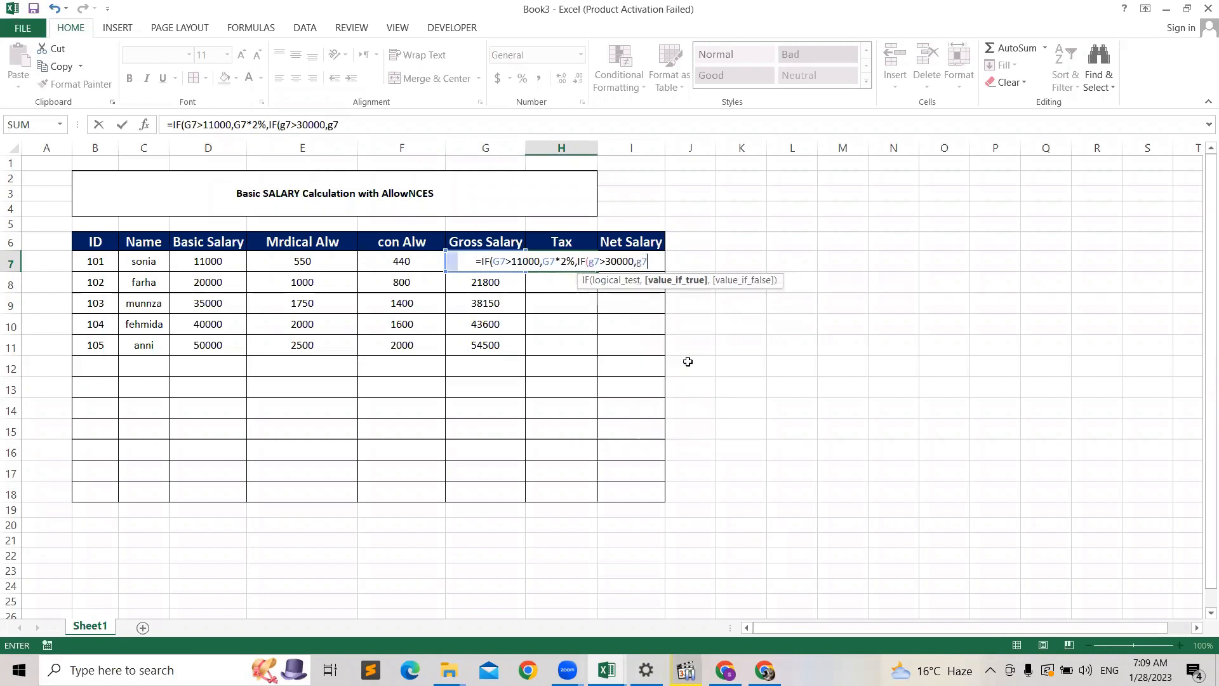
type("*")
type("1")
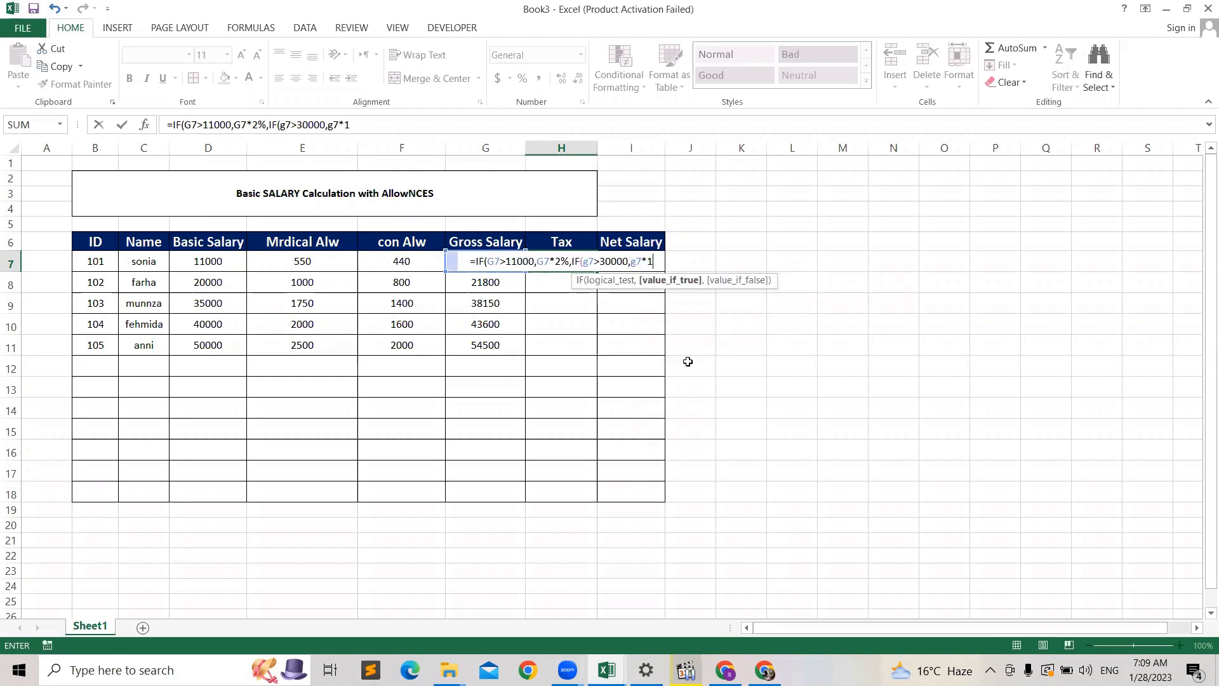
type("5%")
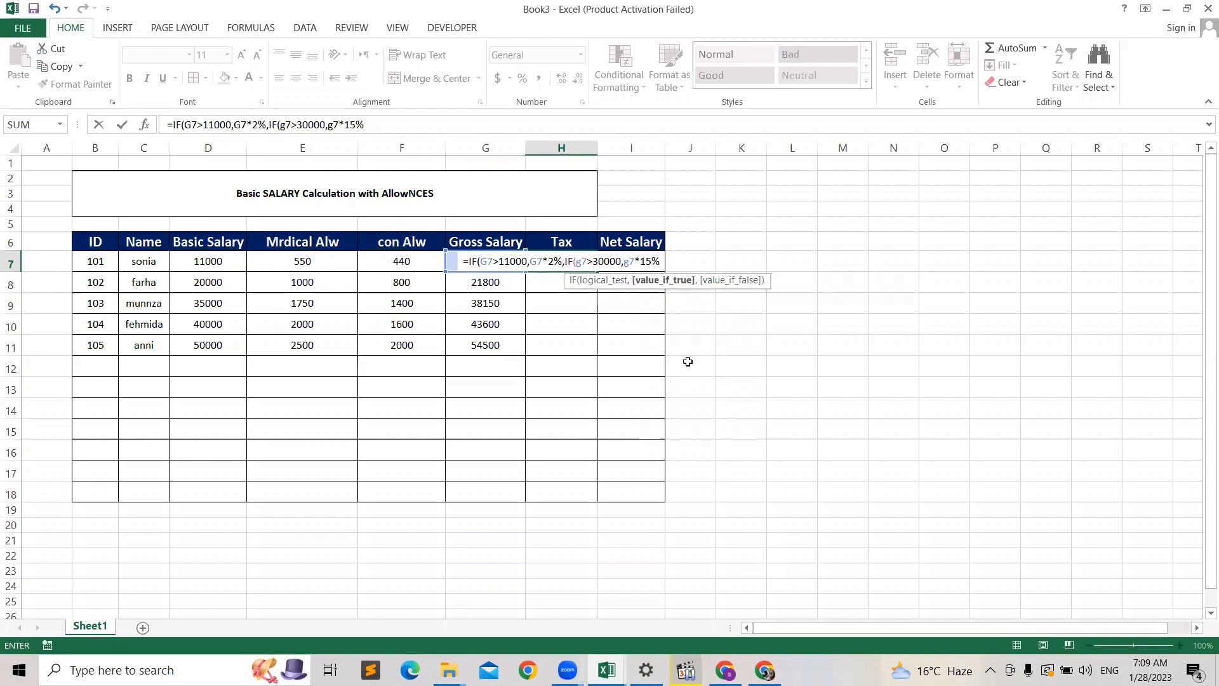
type("))")
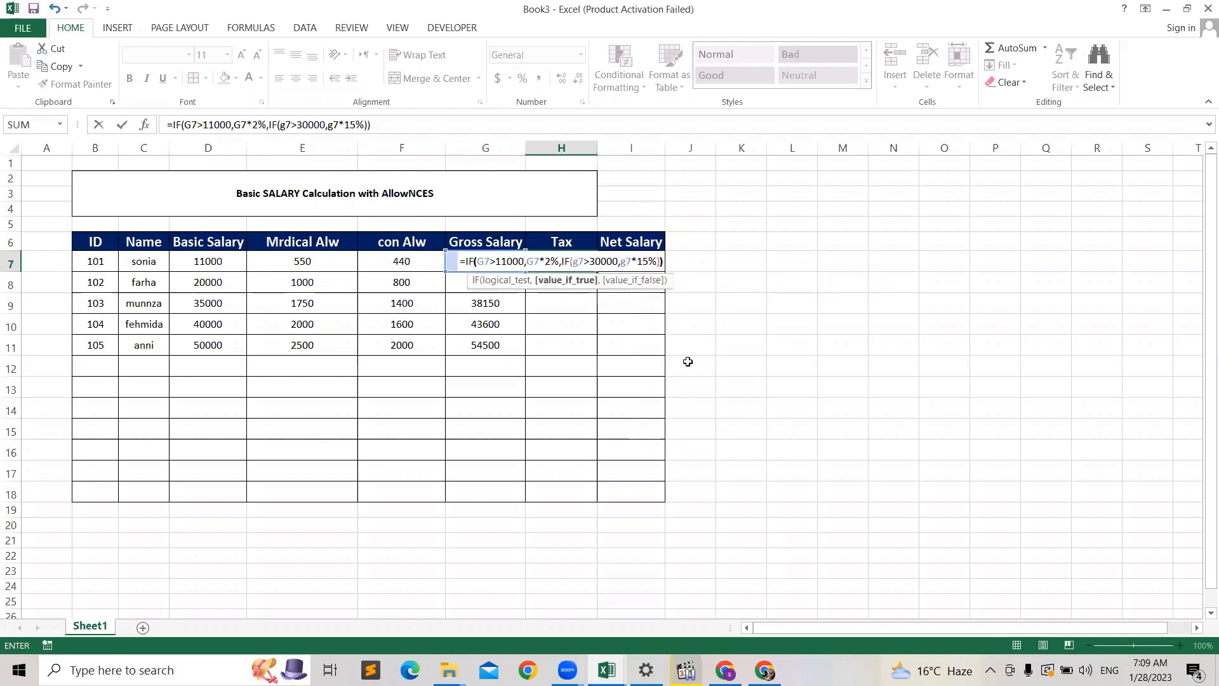
key("Return")
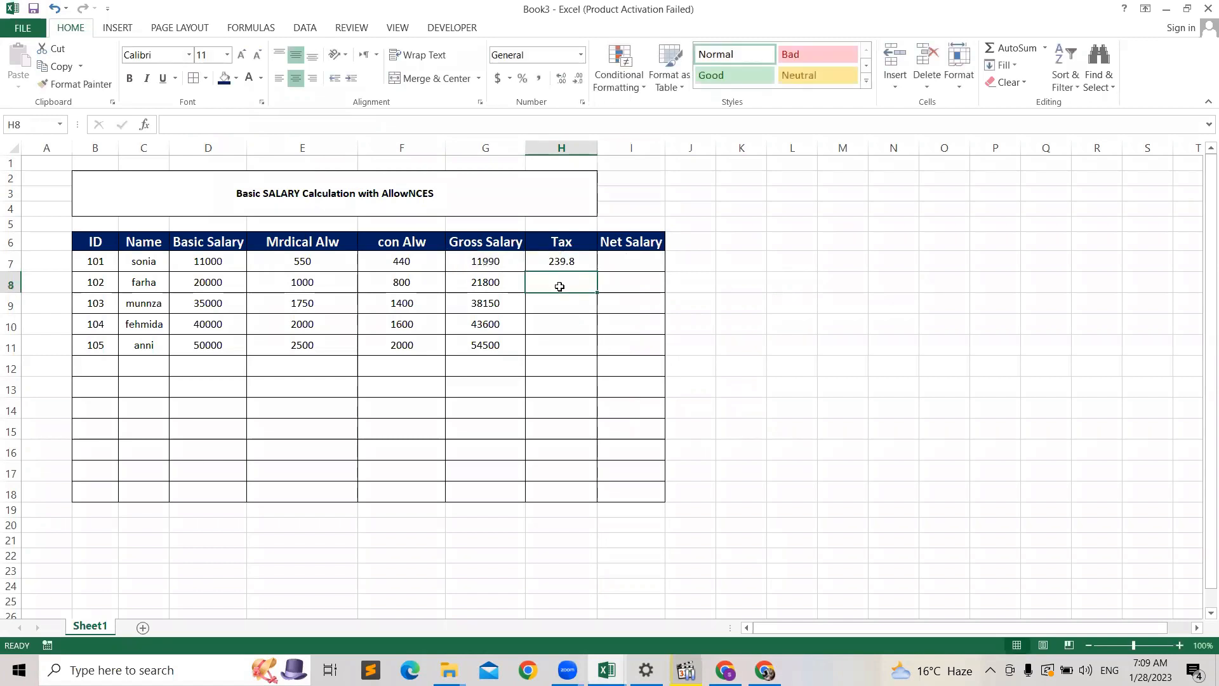
- Fill the tax formula from H7 down to H11 and check the formula copied into H11
left_click(567, 262)
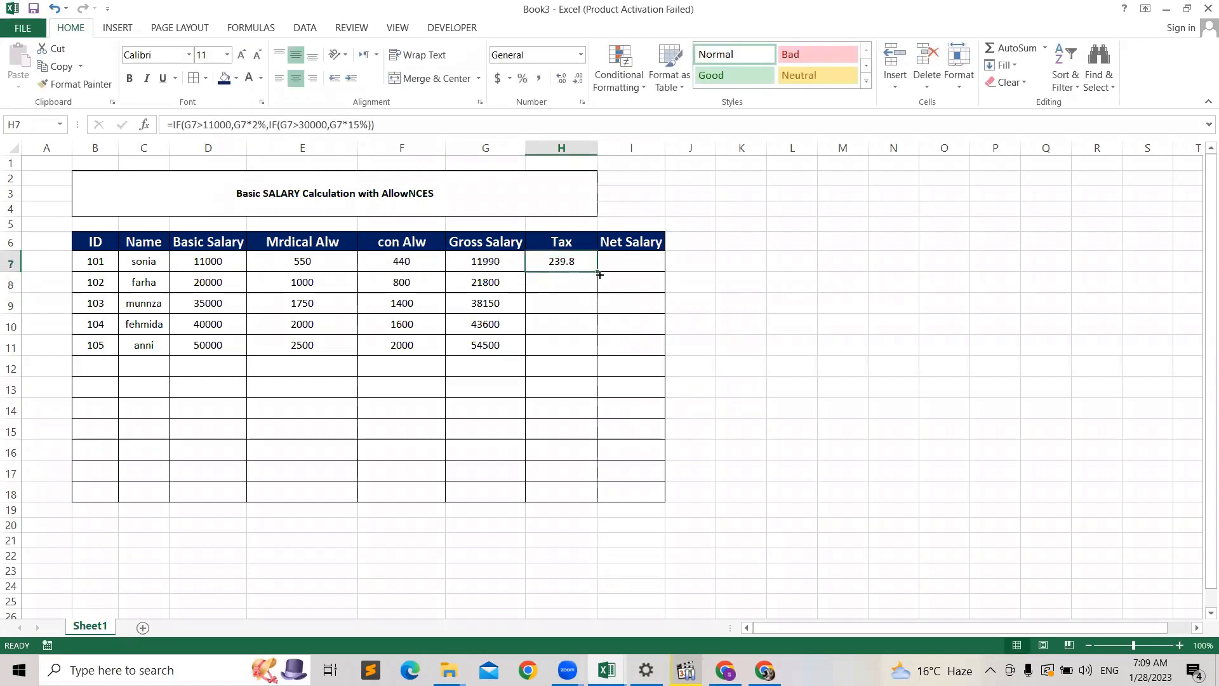
left_click_drag(599, 275, 599, 353)
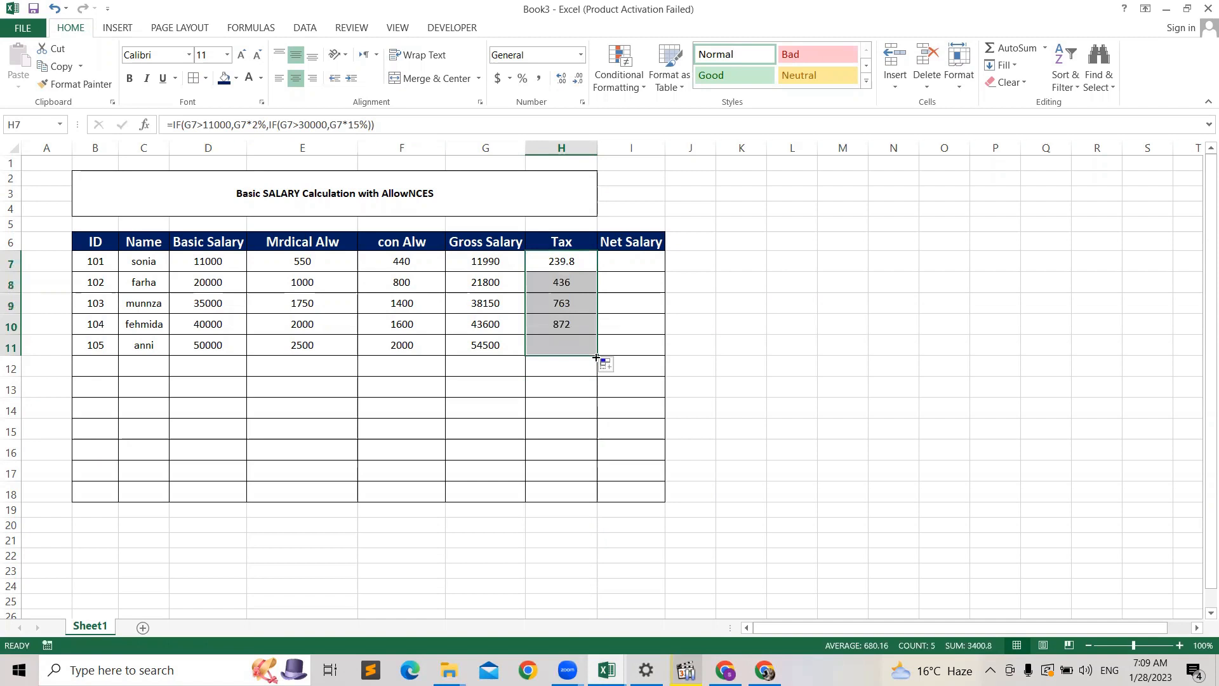
left_click(950, 261)
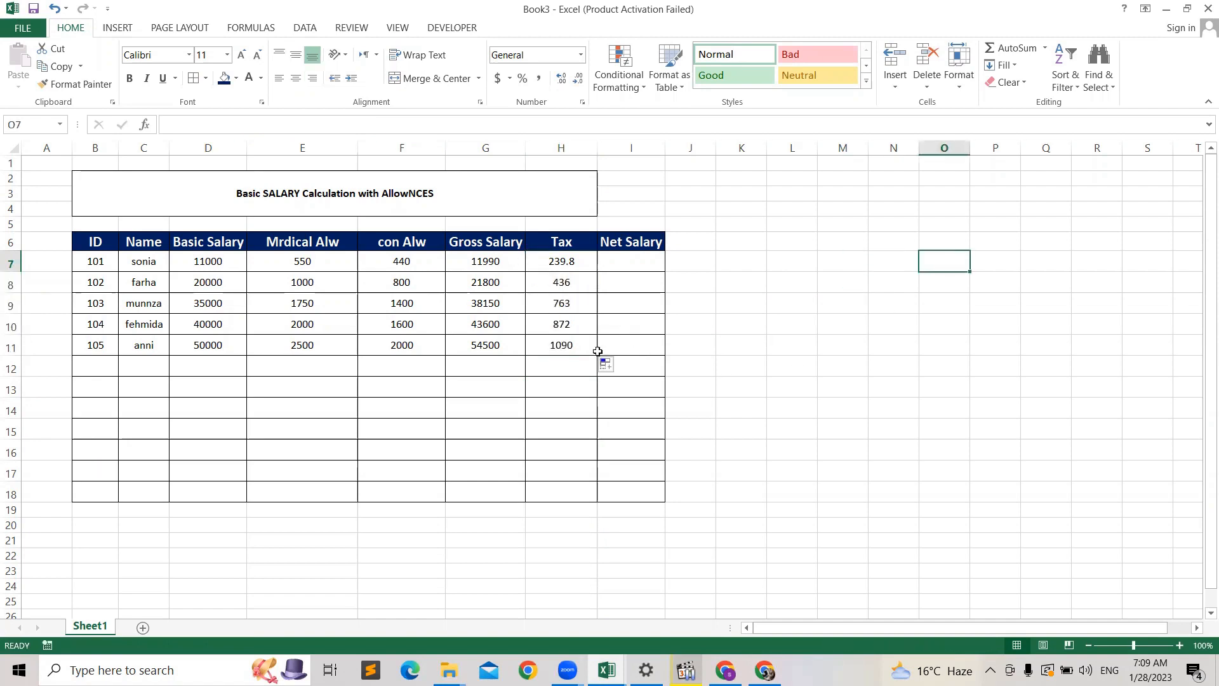
left_click(578, 343)
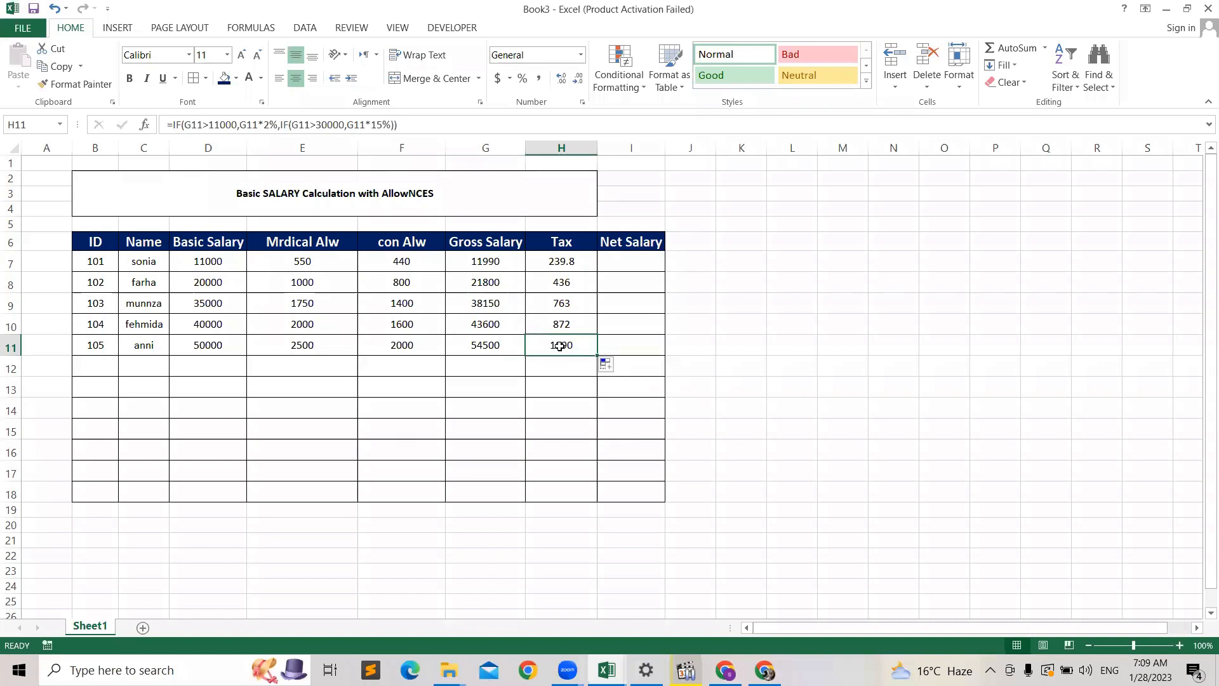
- Review the empty net salary cells and the basic salary, medical allowance, con allowance and gross salary entries that feed the calculation
left_click(634, 259)
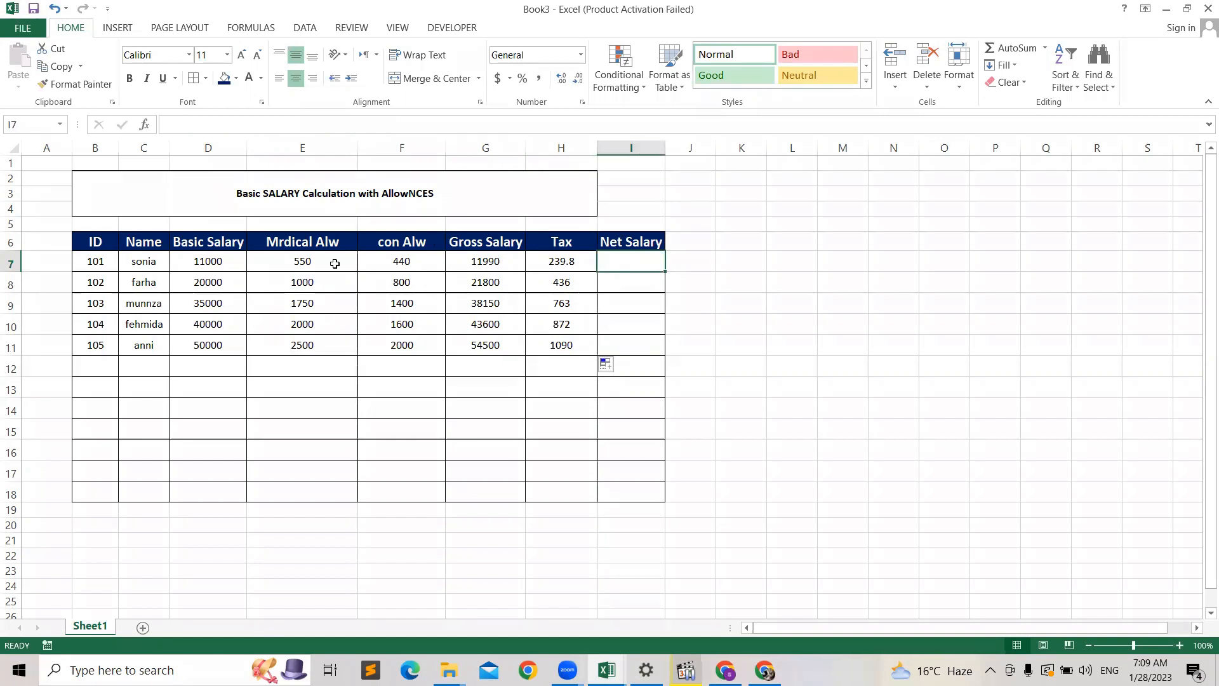
left_click(649, 276)
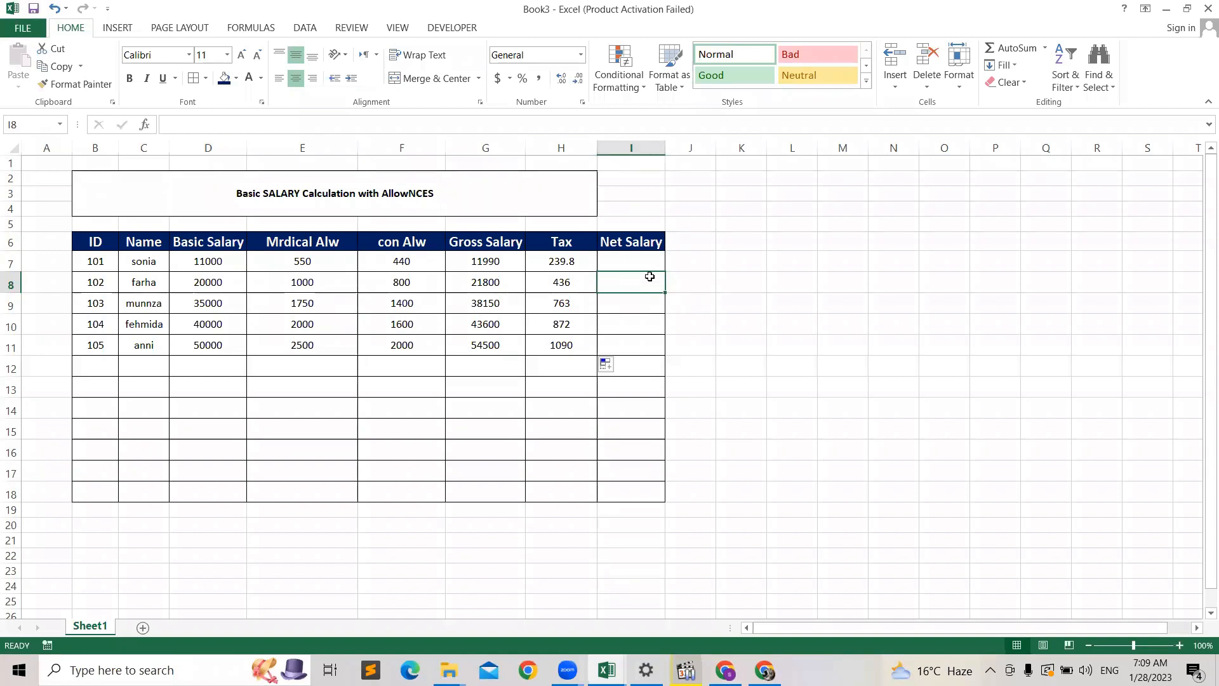
left_click(647, 253)
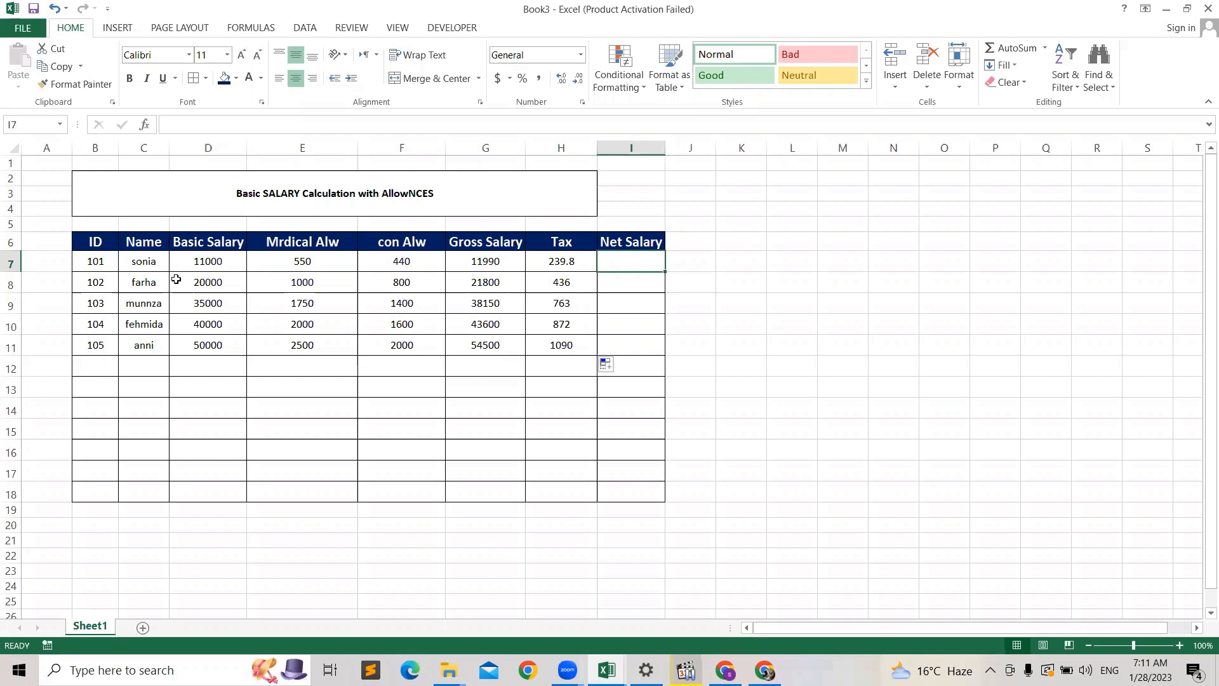
left_click(204, 280)
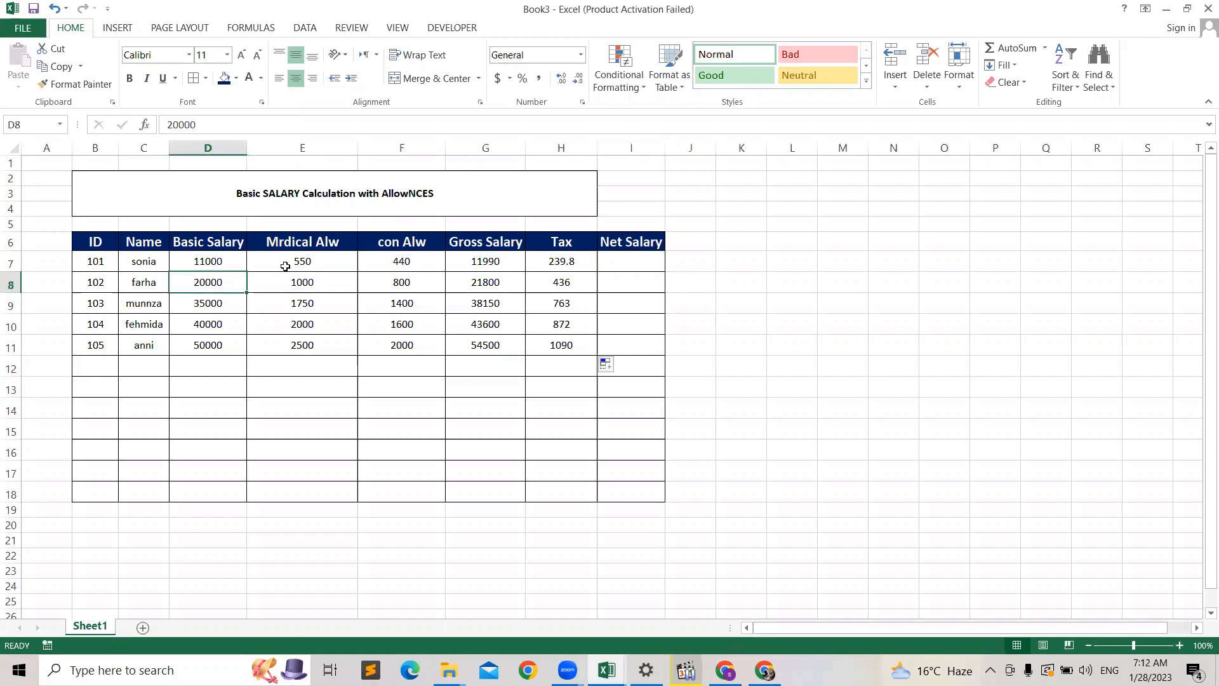
left_click(295, 264)
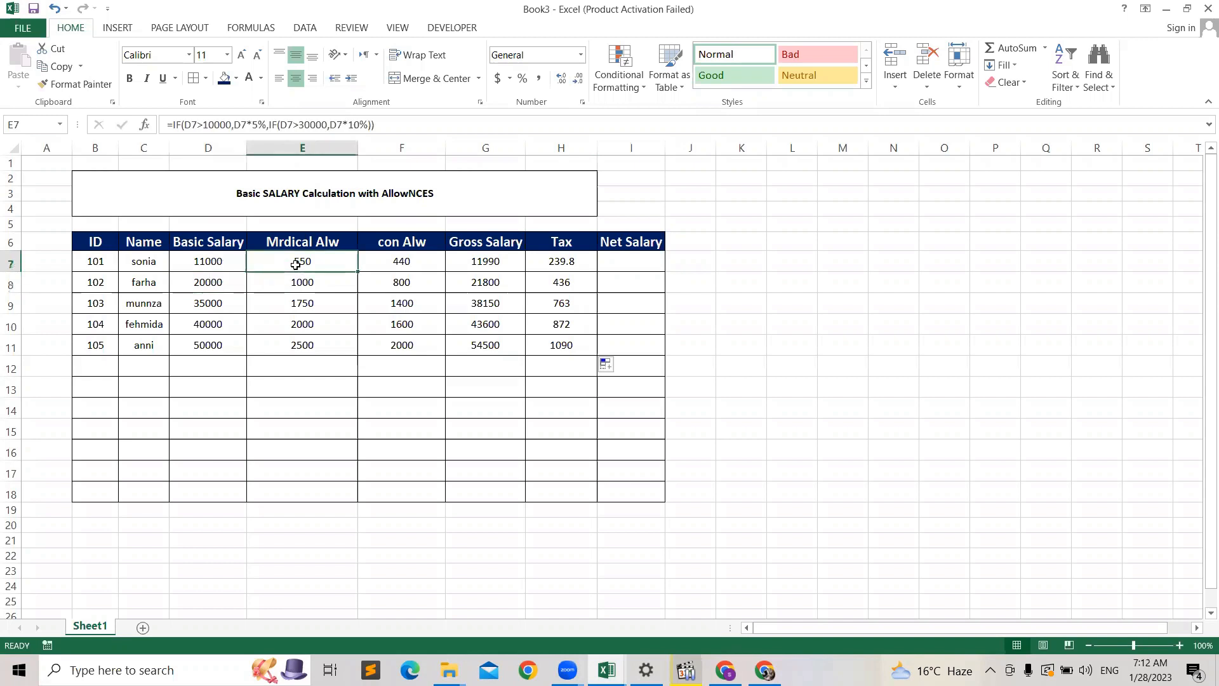
left_click(399, 262)
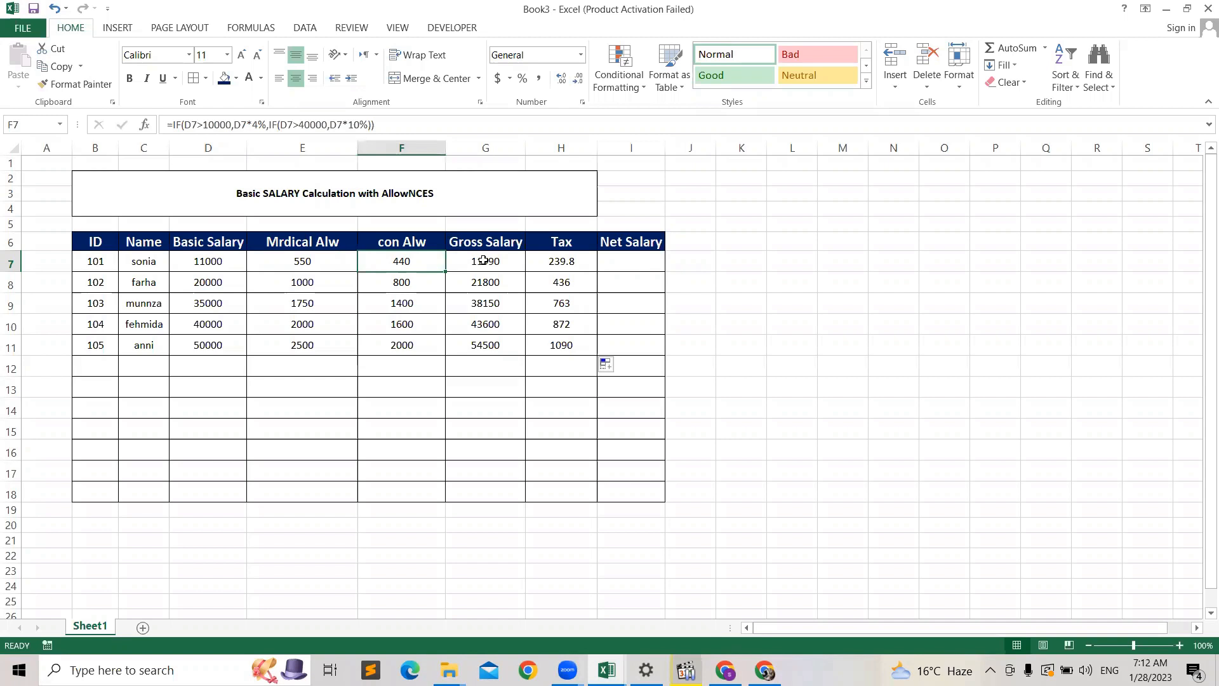
left_click(484, 260)
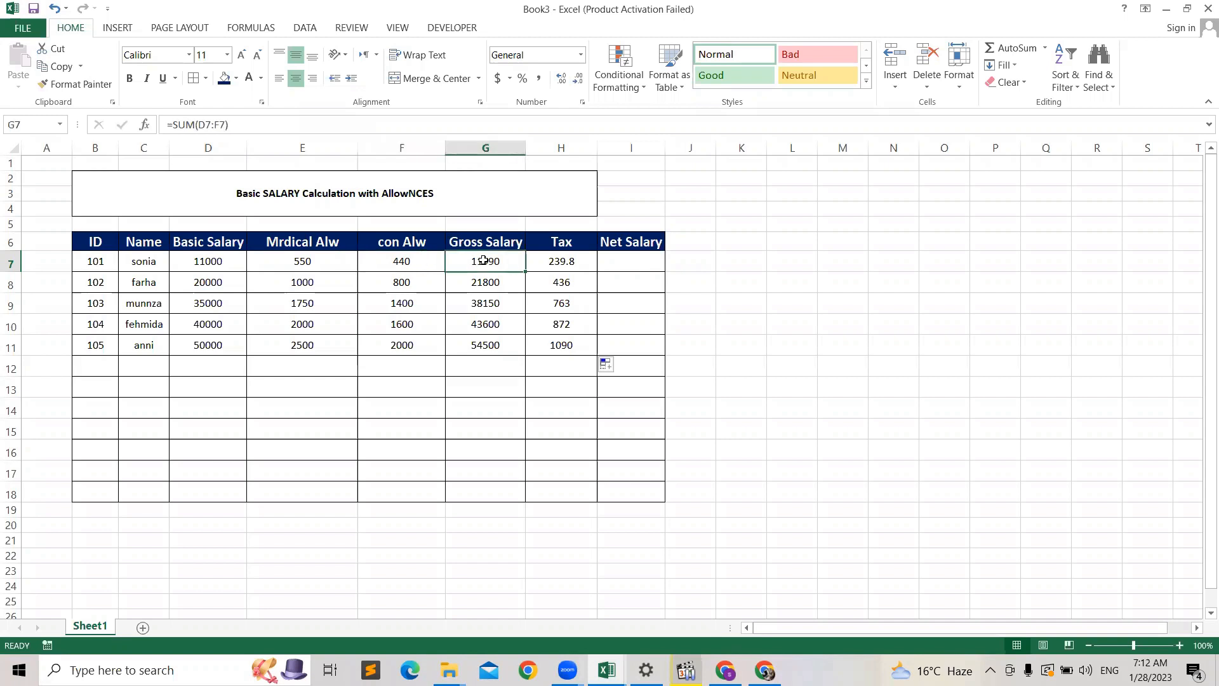
left_click(195, 260)
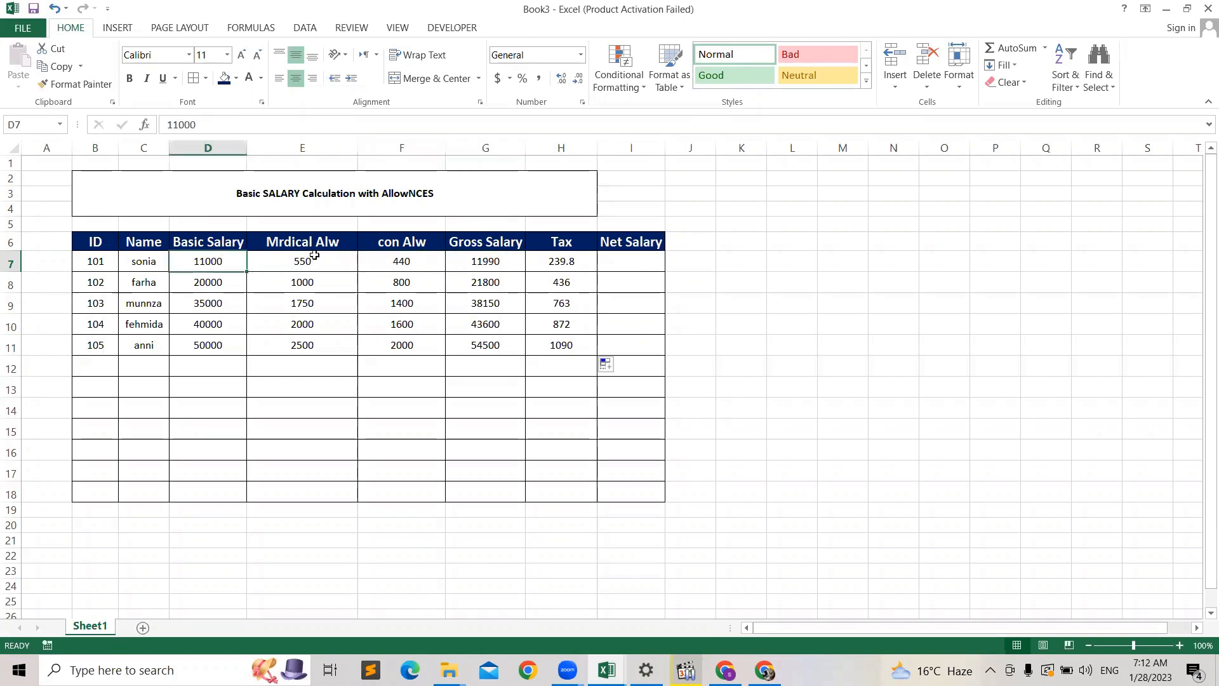
- Examine the gross salary and tax formulas in G7 and H7 that the net salary depends on
left_click(486, 263)
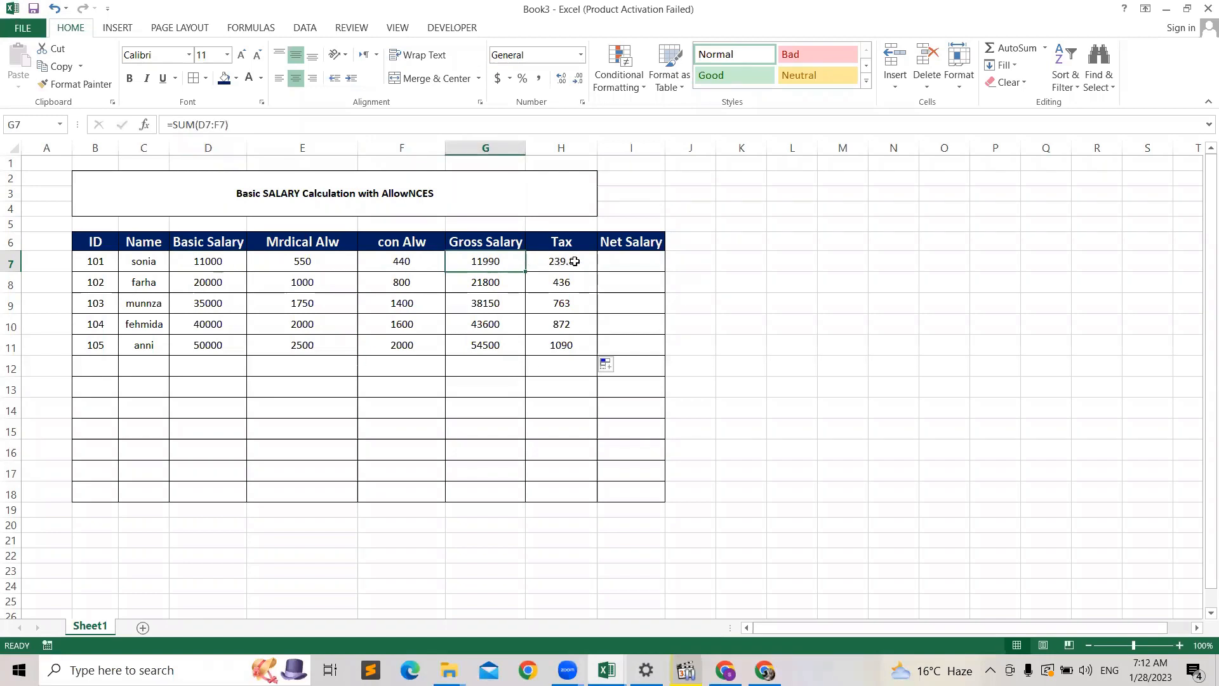
left_click(575, 262)
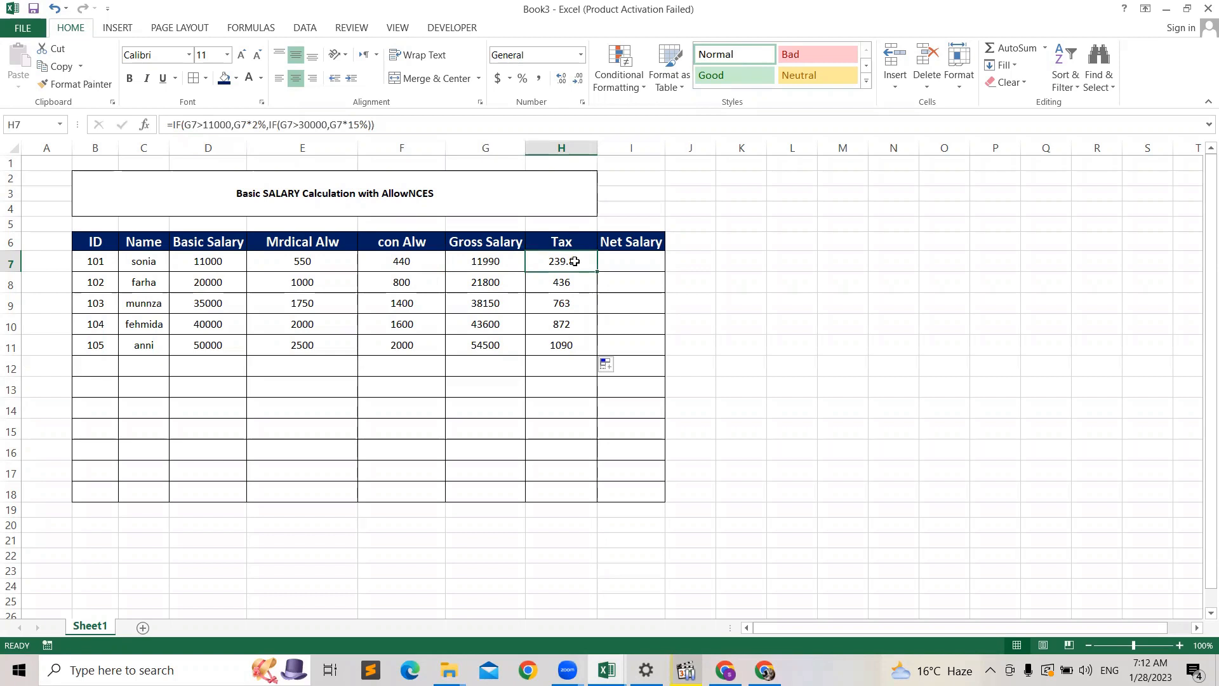
left_click(625, 267)
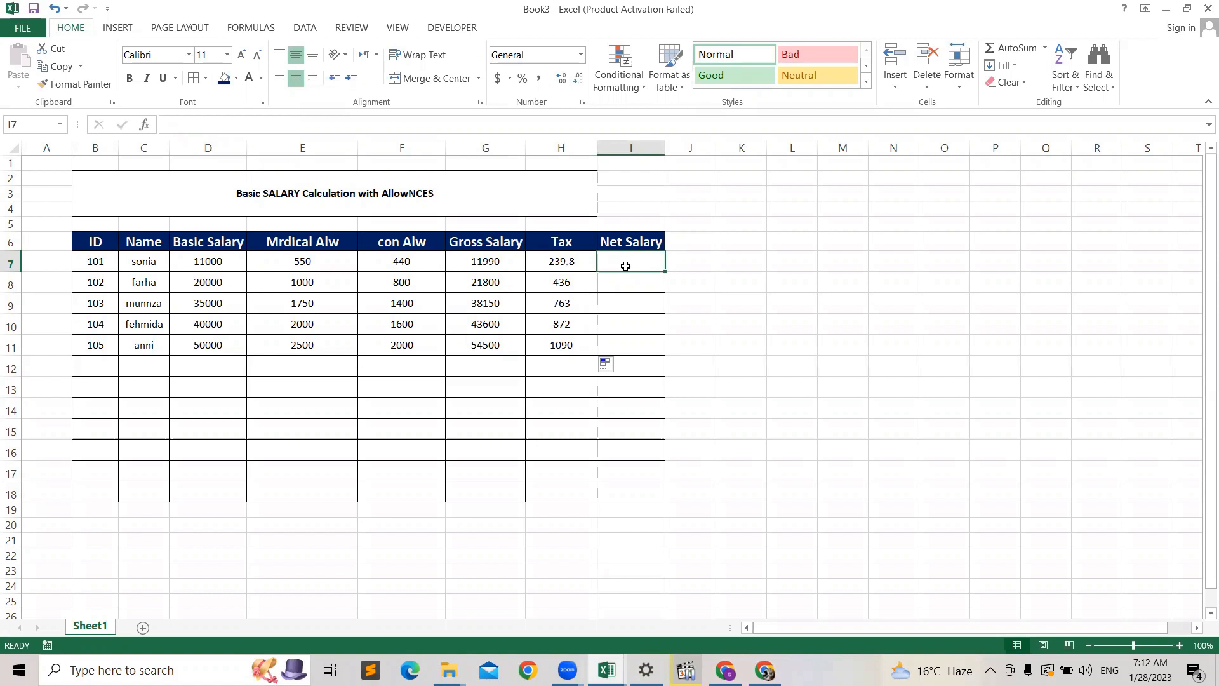
left_click(471, 261)
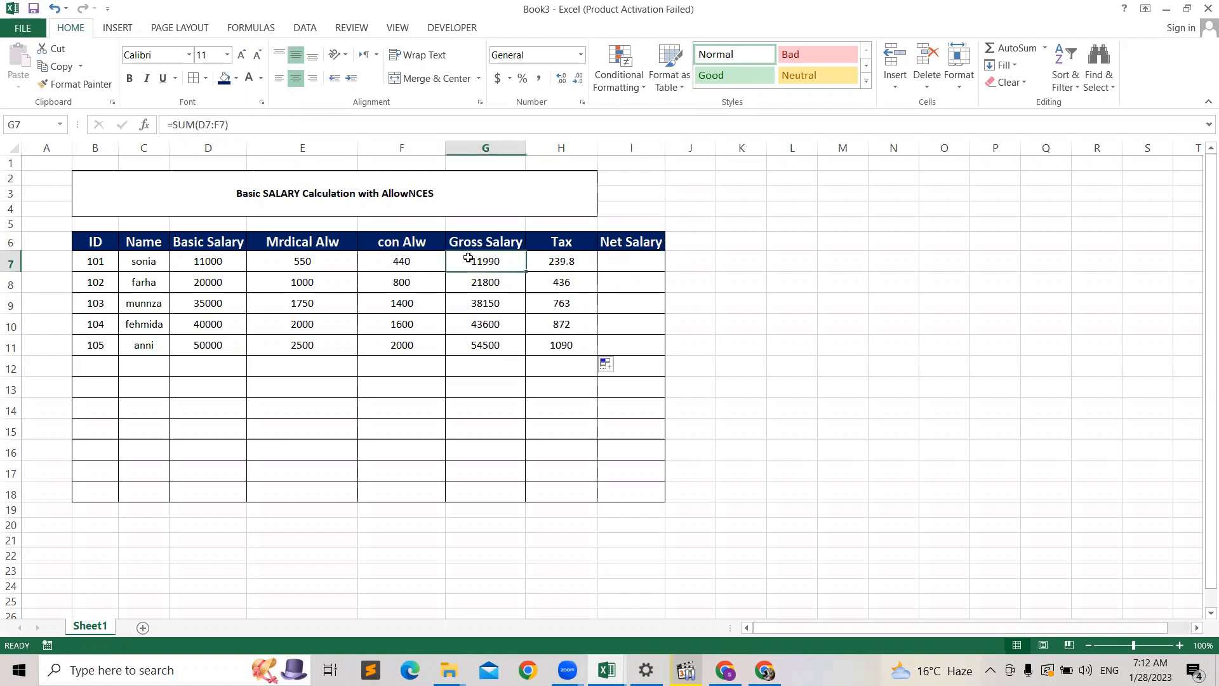
left_click(582, 273)
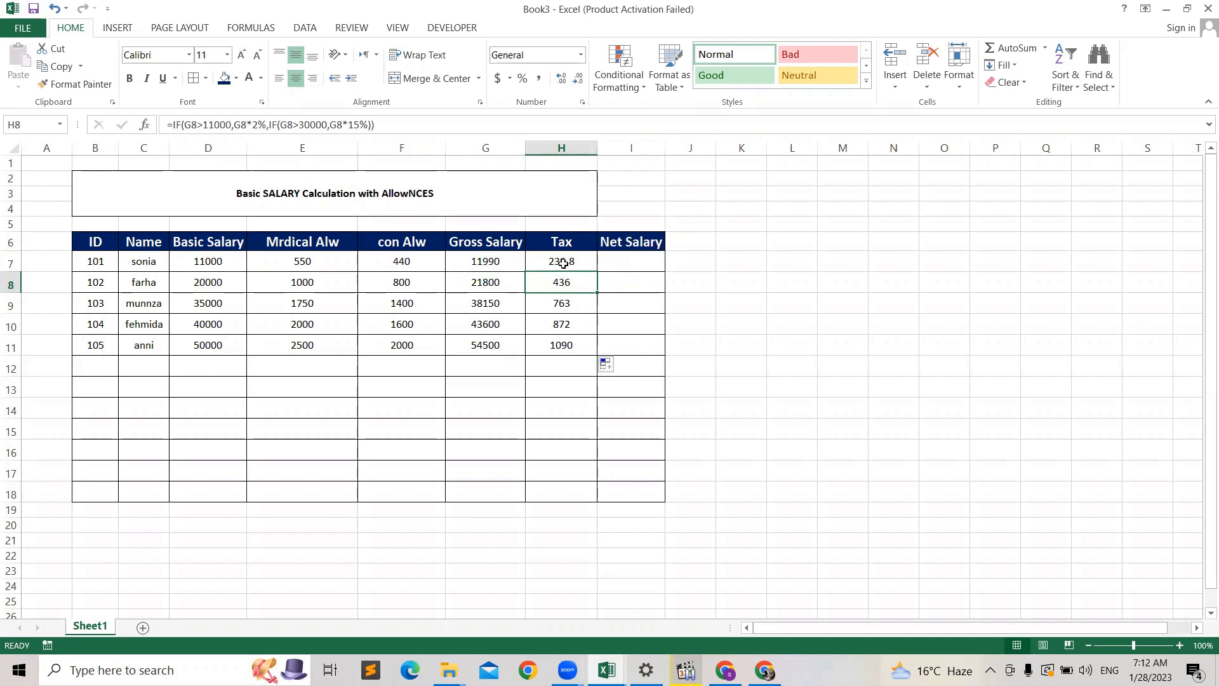
left_click(563, 263)
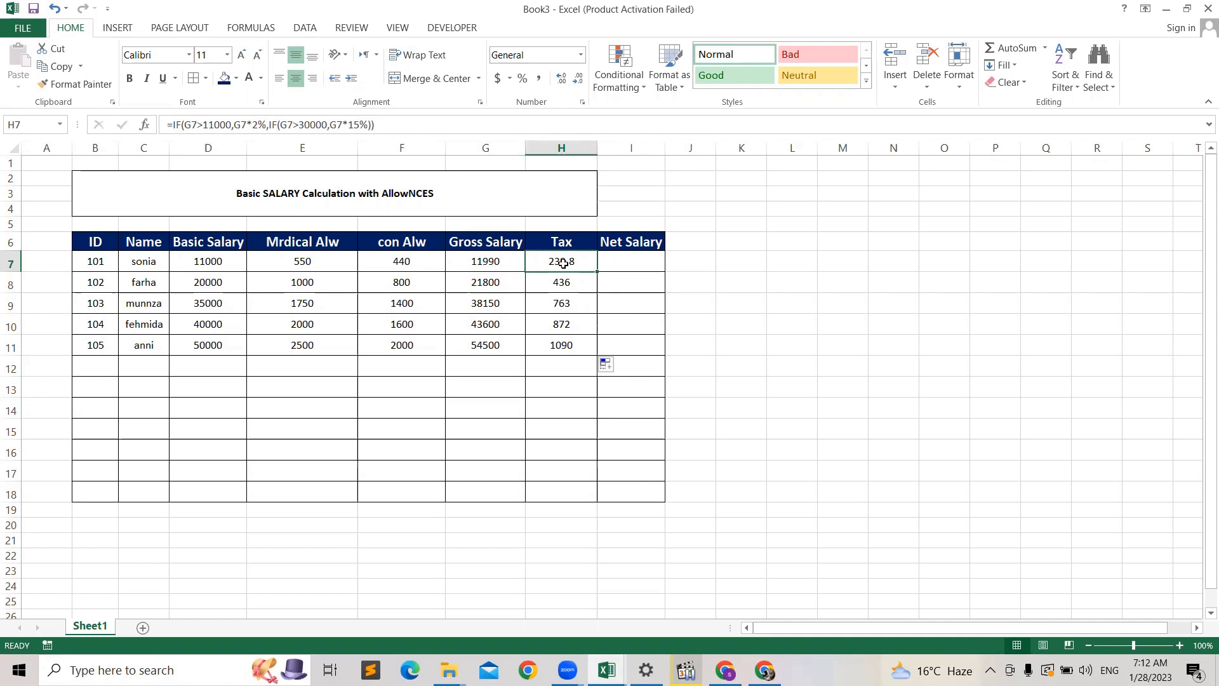
- Enter the net salary formula =G7-H7 in I7 to subtract the tax from the gross salary
left_click(623, 265)
type("=")
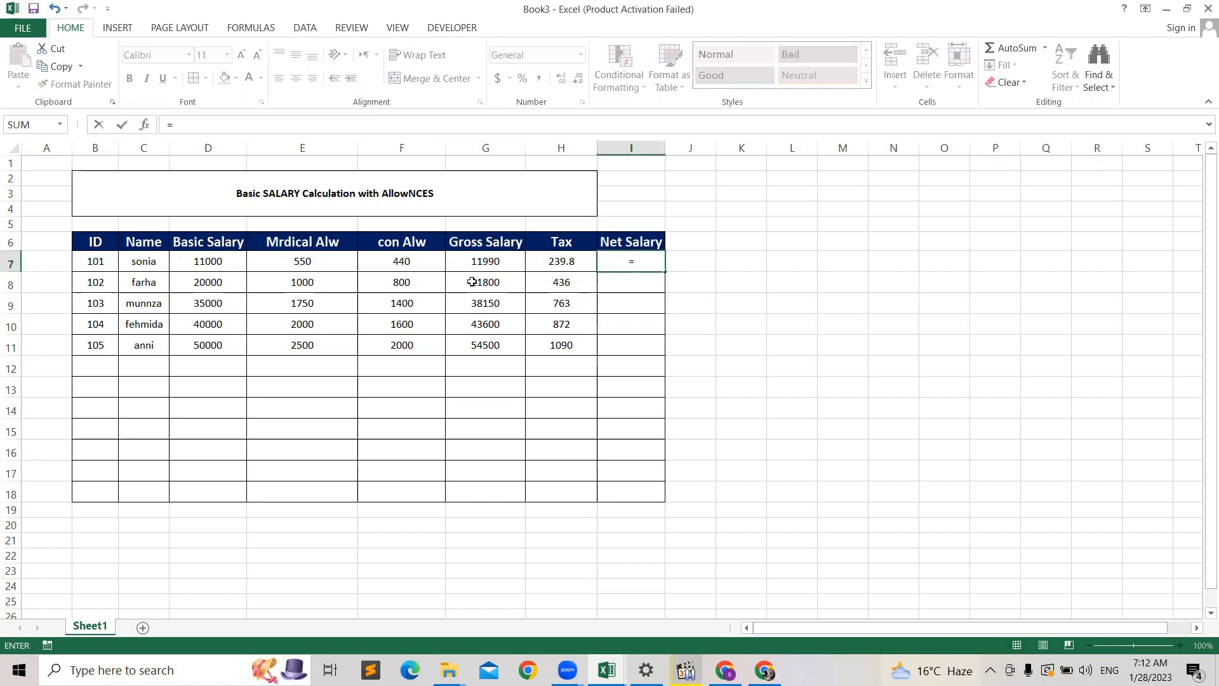
left_click(484, 261)
type("-")
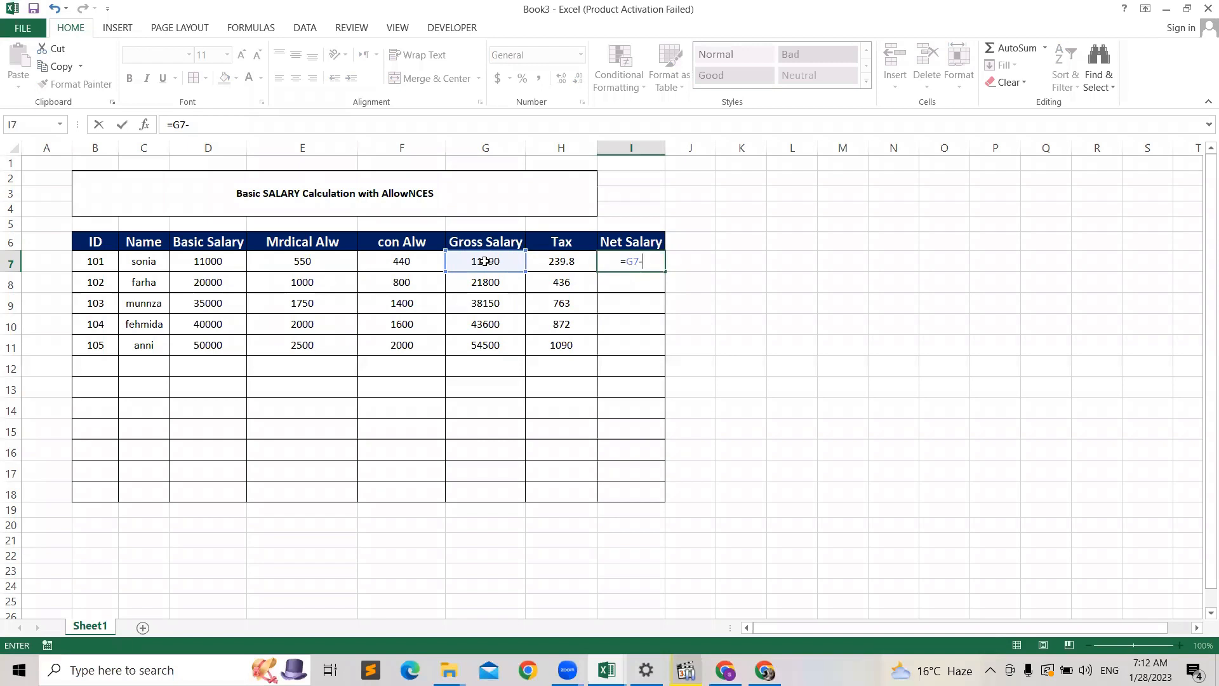
left_click(562, 263)
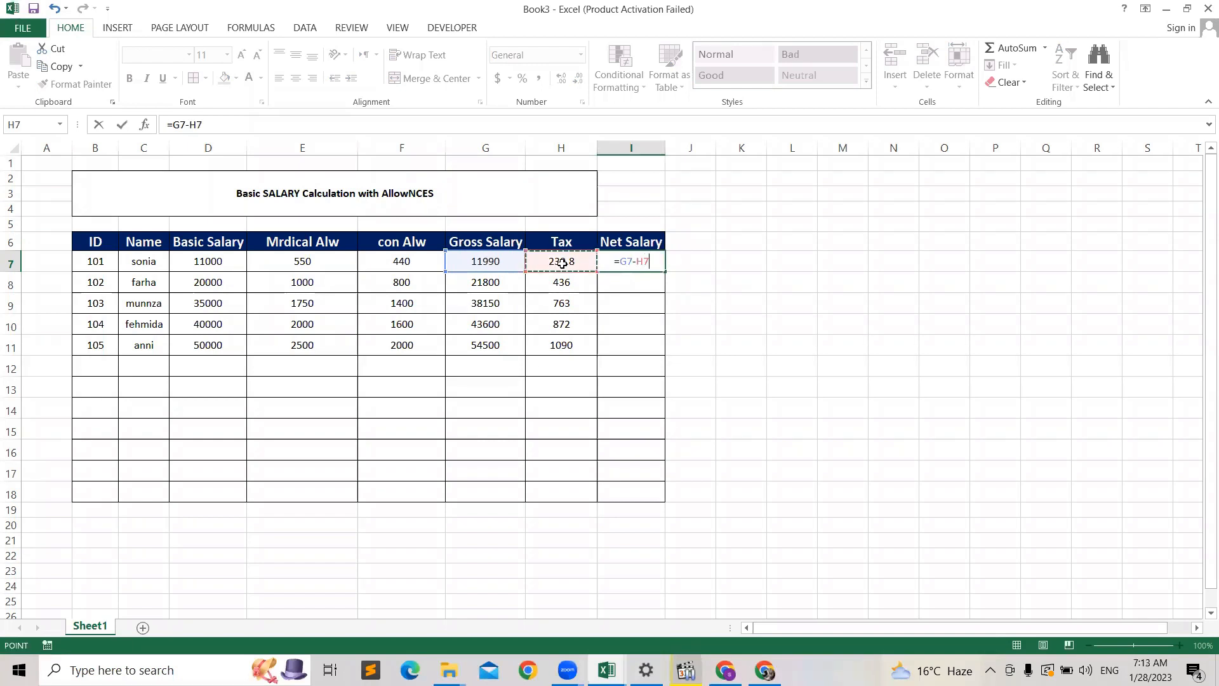
key("Return")
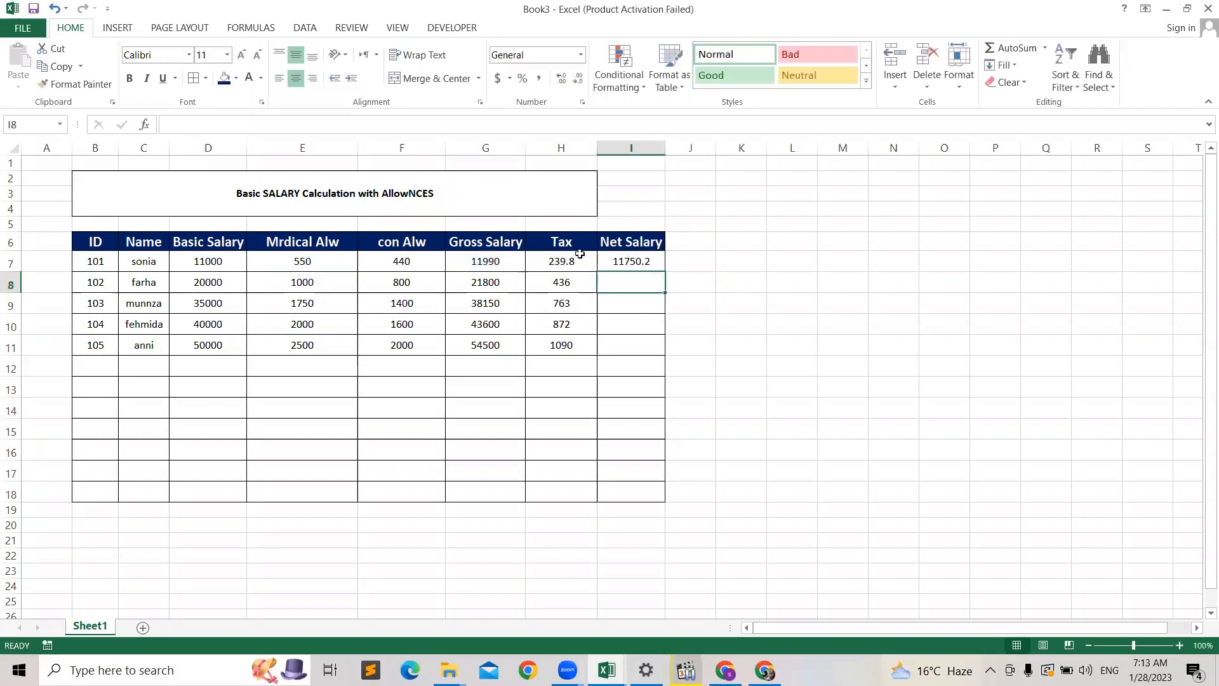
- Fill the net salary formula from I7 down to I11 and deselect the range
left_click(654, 262)
left_click_drag(667, 272, 659, 349)
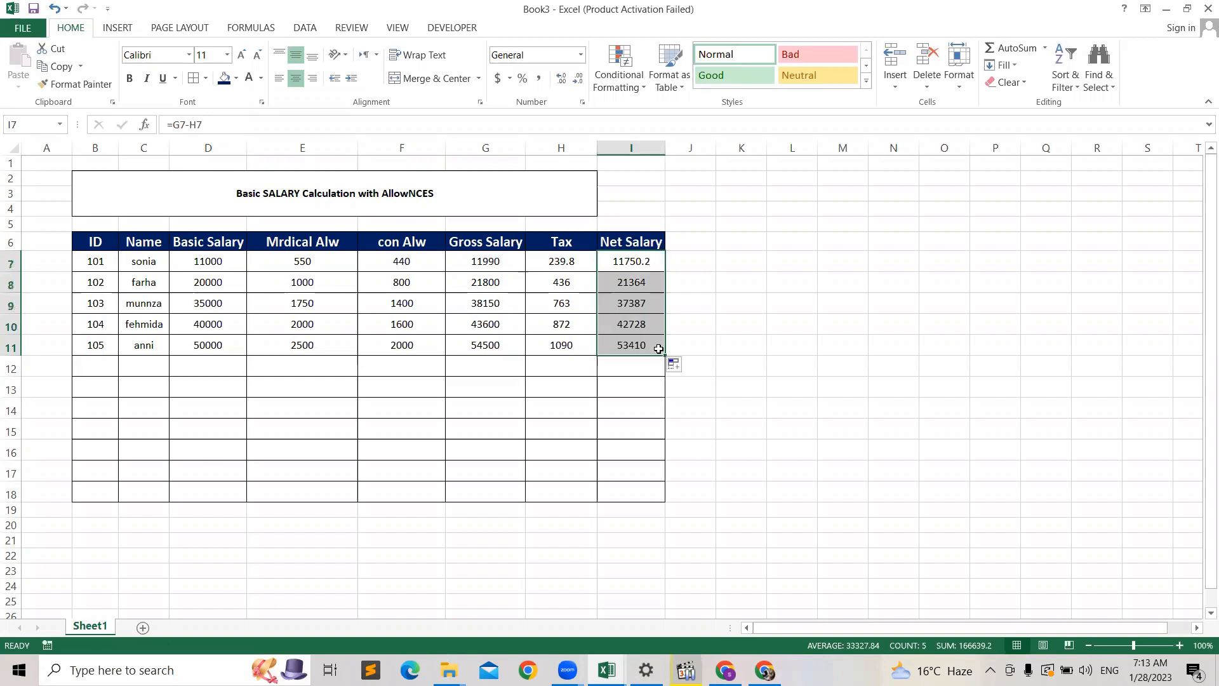
left_click(825, 361)
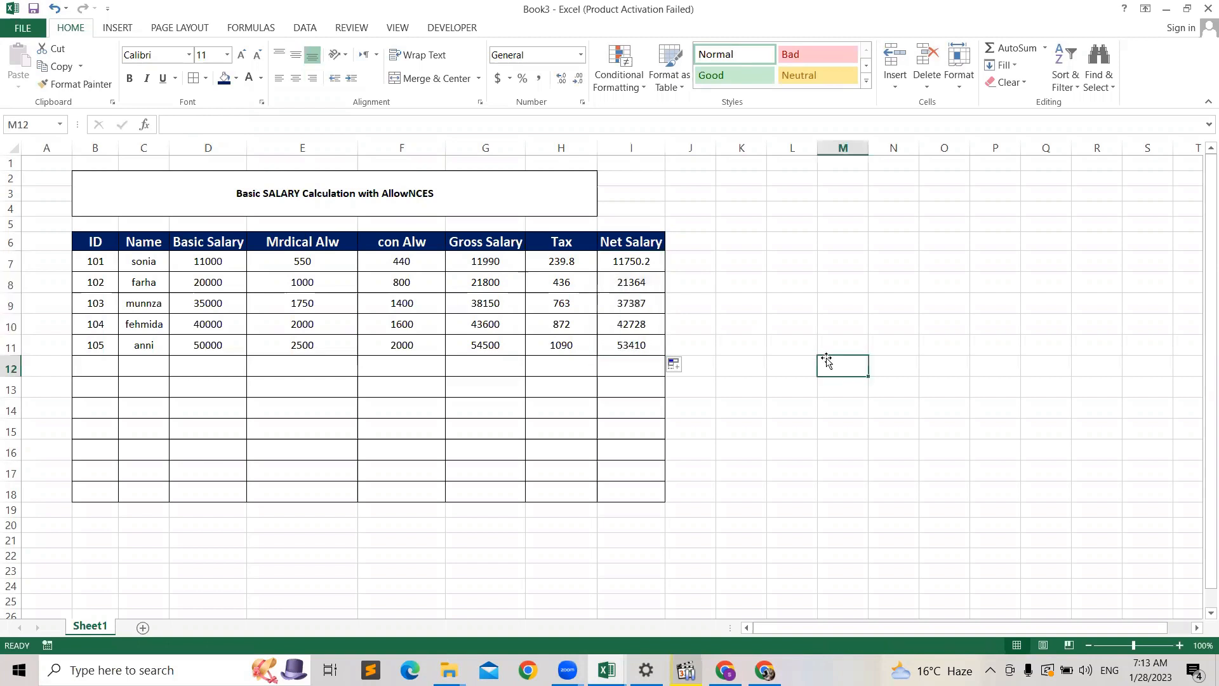